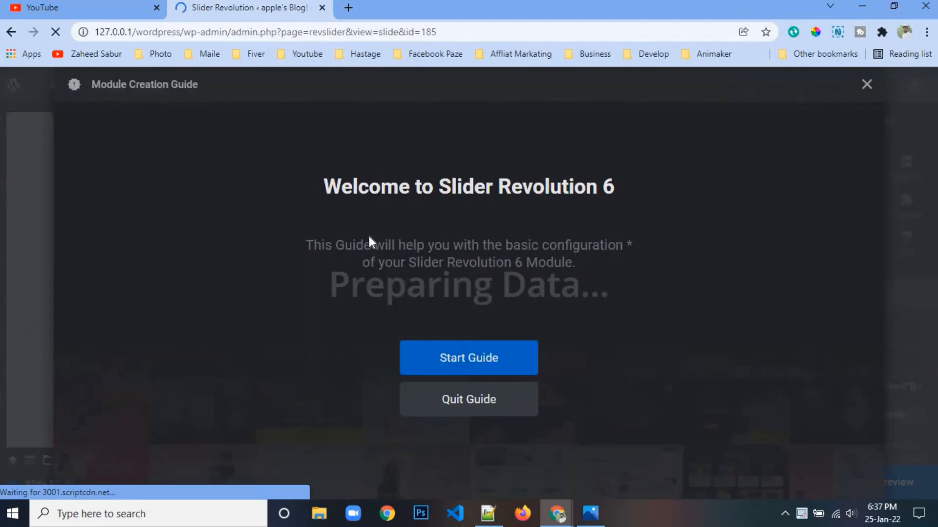
# Complete the module creation guide with the Slider type and Intelligent Inheriting resizing, and go to the editor
pyautogui.click(483, 364)
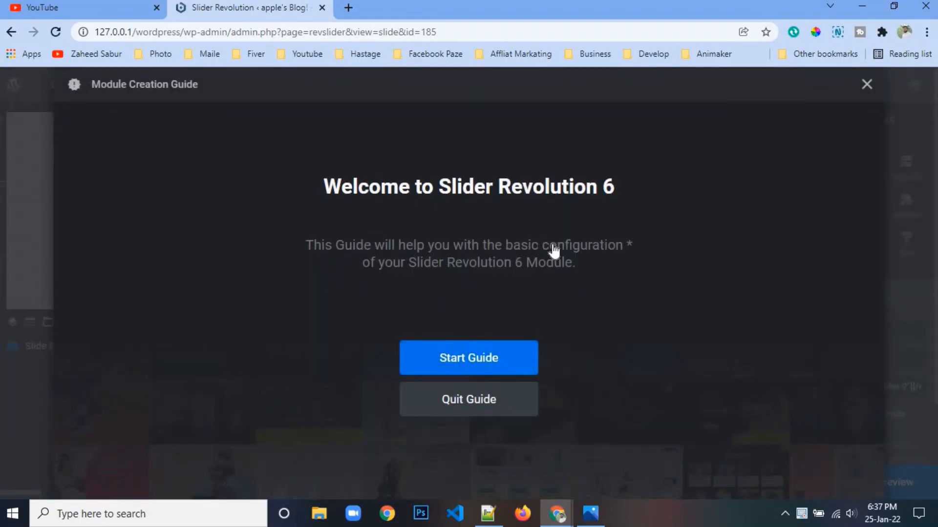
pyautogui.scroll(-3, 830, 480)
pyautogui.click(830, 480)
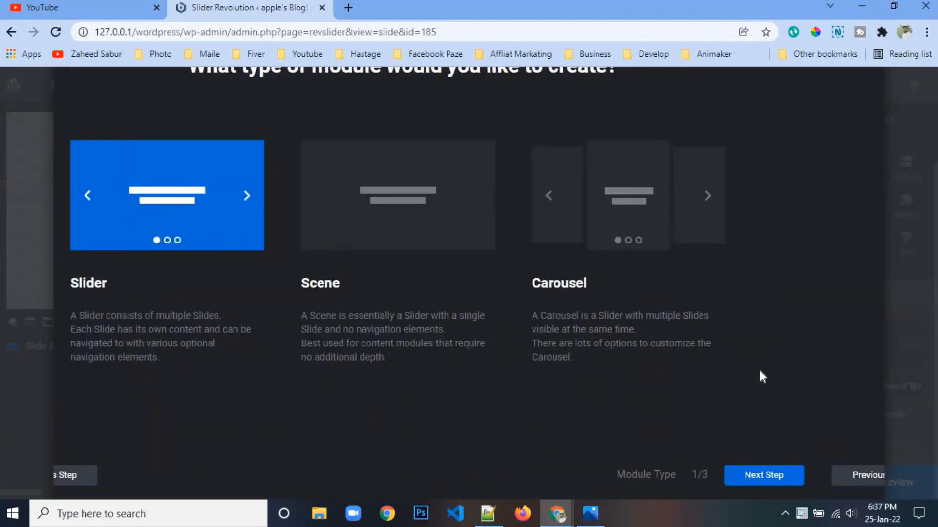
pyautogui.click(836, 476)
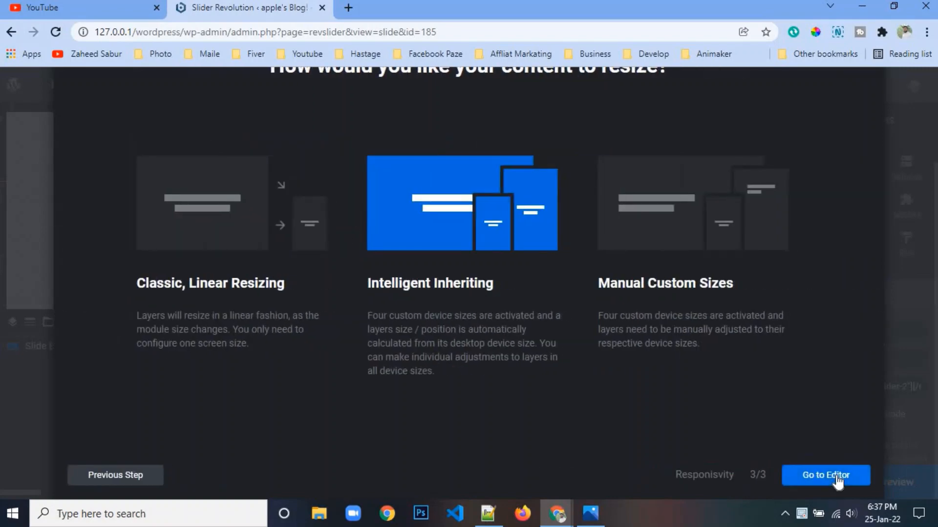
pyautogui.click(837, 476)
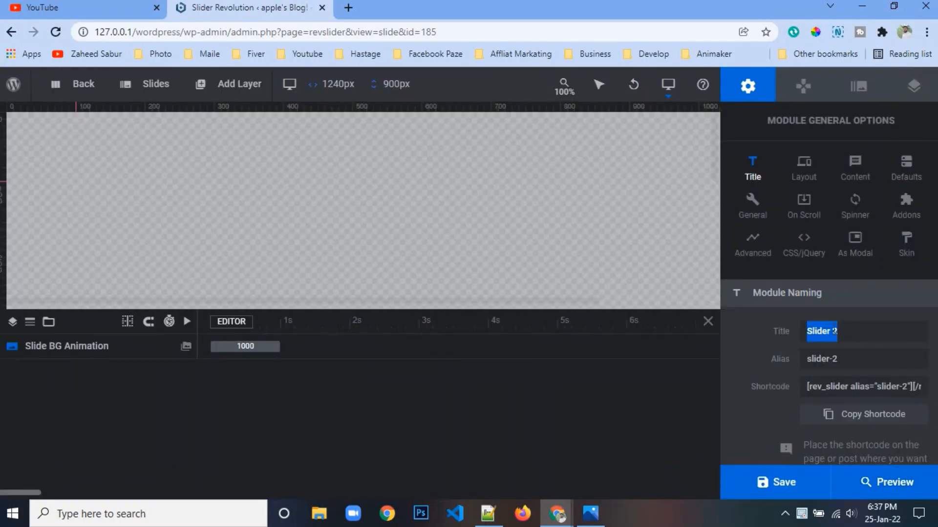
# Title the module "Hostel Slider 5", reuse that title as its alias, and save
pyautogui.write('Hostel')
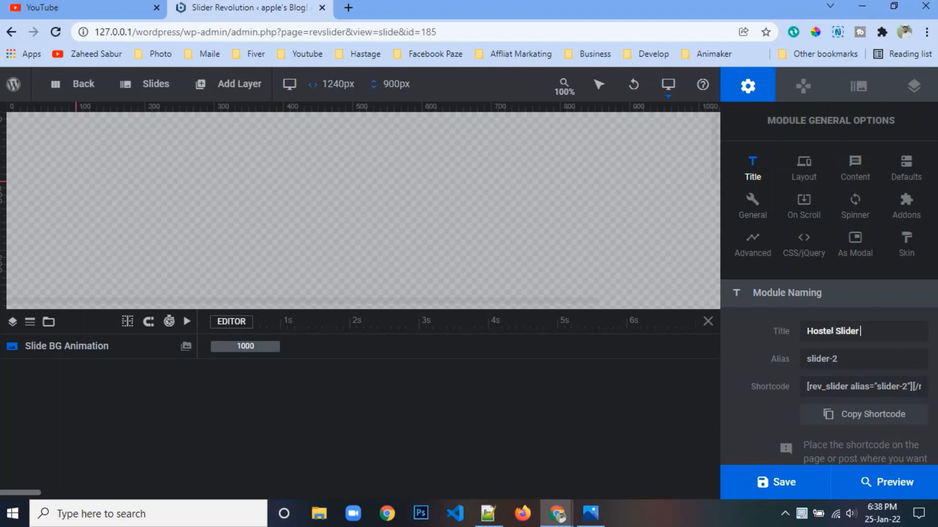
pyautogui.tripleClick(832, 332)
pyautogui.hotkey('ctrl', 'c')
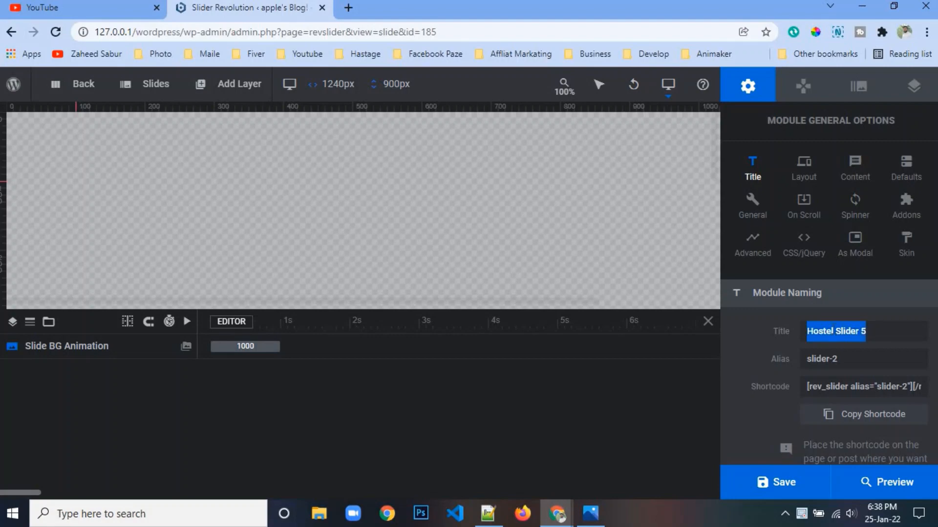
pyautogui.rightClick(832, 331)
pyautogui.click(787, 143)
pyautogui.tripleClick(825, 359)
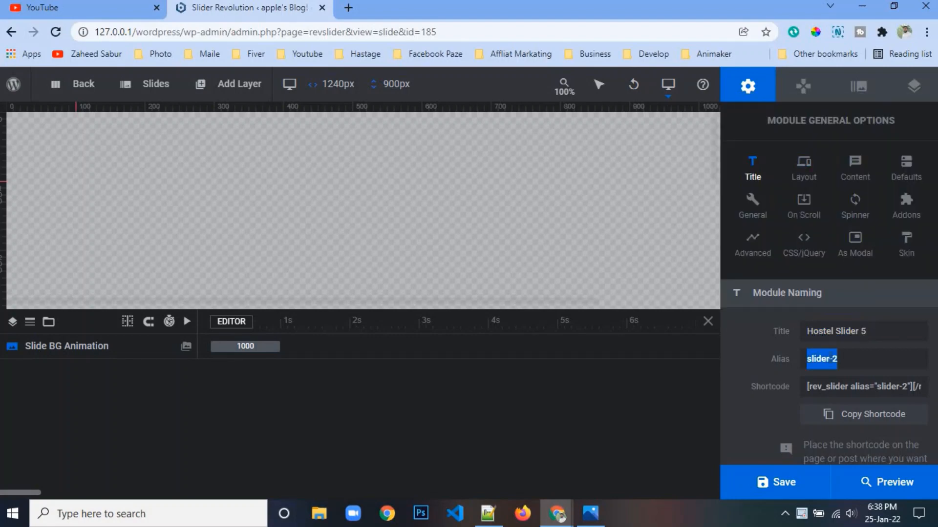
pyautogui.rightClick(825, 360)
pyautogui.click(816, 189)
pyautogui.click(780, 488)
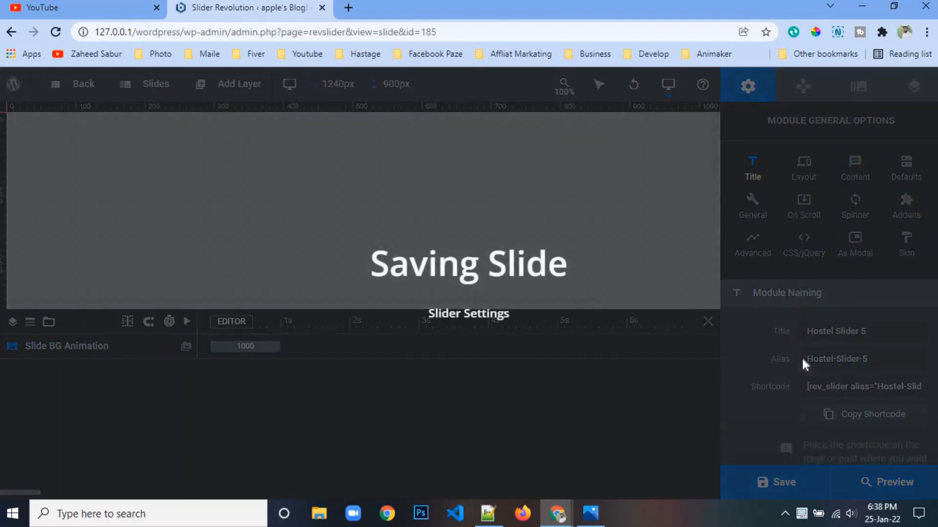
# Change the desktop layer area height in the module's layout settings and save the module
pyautogui.click(803, 169)
pyautogui.scroll(-3, 836, 370)
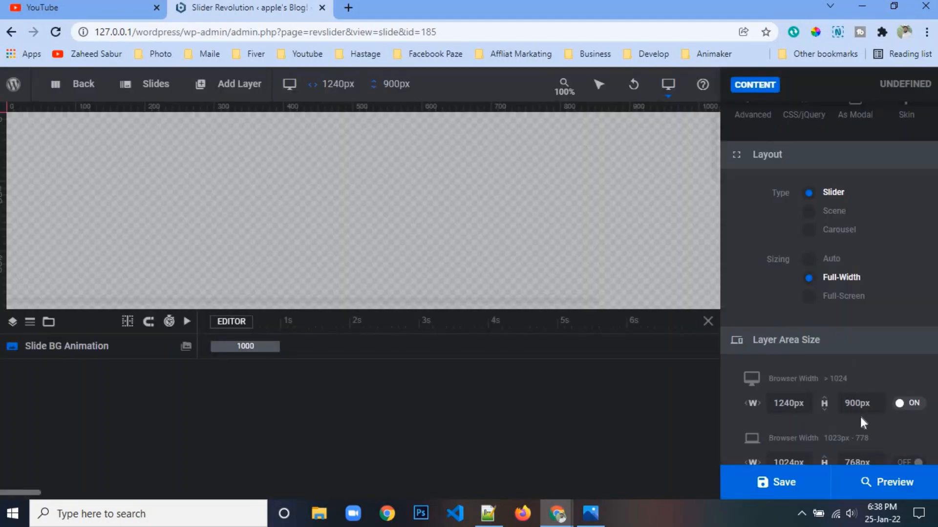
pyautogui.click(857, 403)
pyautogui.write('7')
pyautogui.click(775, 483)
# Set the slide background to the villa and pool image pexels-rex-whiticker-3797503-scaled.jpg from the media library
pyautogui.scroll(5, 853, 293)
pyautogui.click(856, 88)
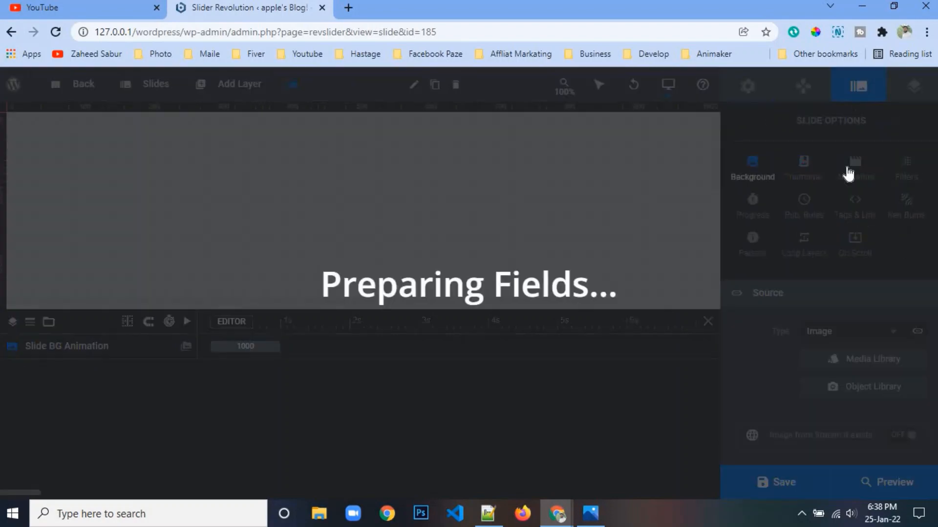
pyautogui.click(817, 341)
pyautogui.click(818, 360)
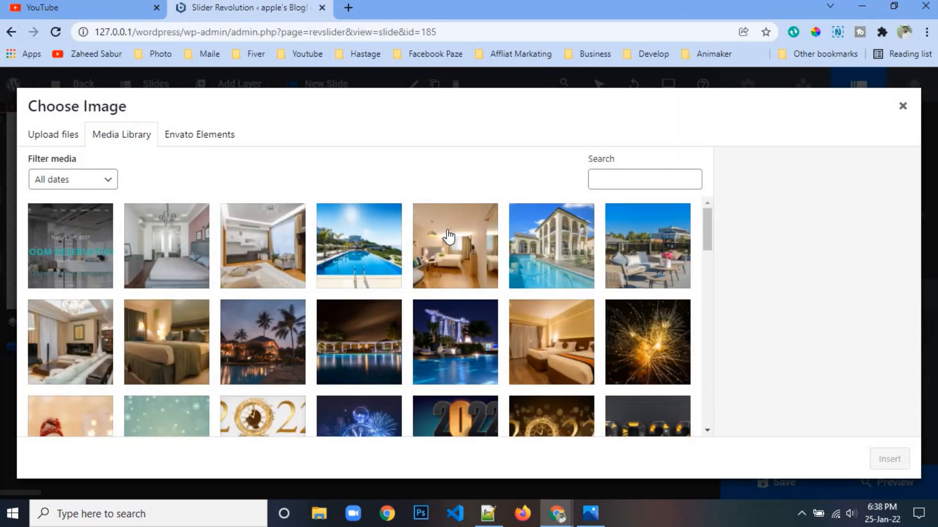
pyautogui.click(540, 267)
pyautogui.scroll(-3, 410, 293)
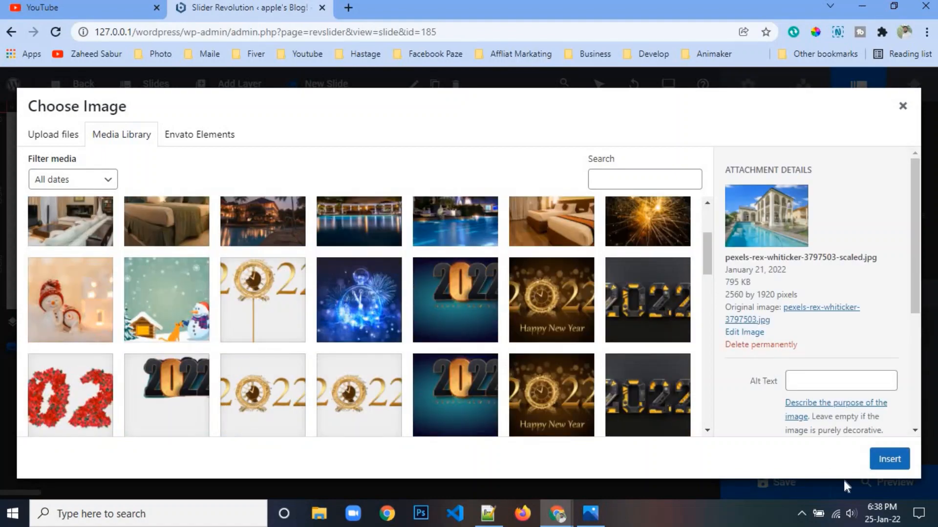
pyautogui.click(883, 459)
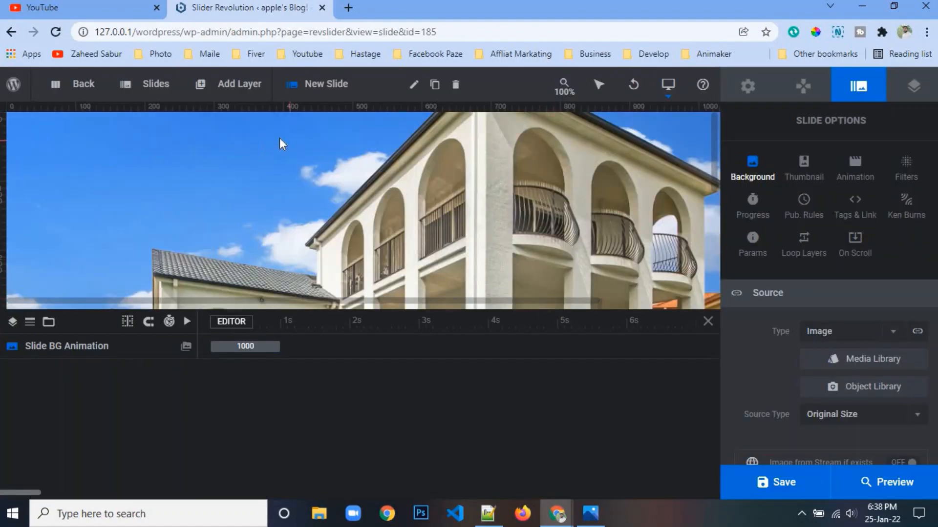
# Add a shape layer and set its size preset to Cover so it spans the slide
pyautogui.moveTo(239, 88)
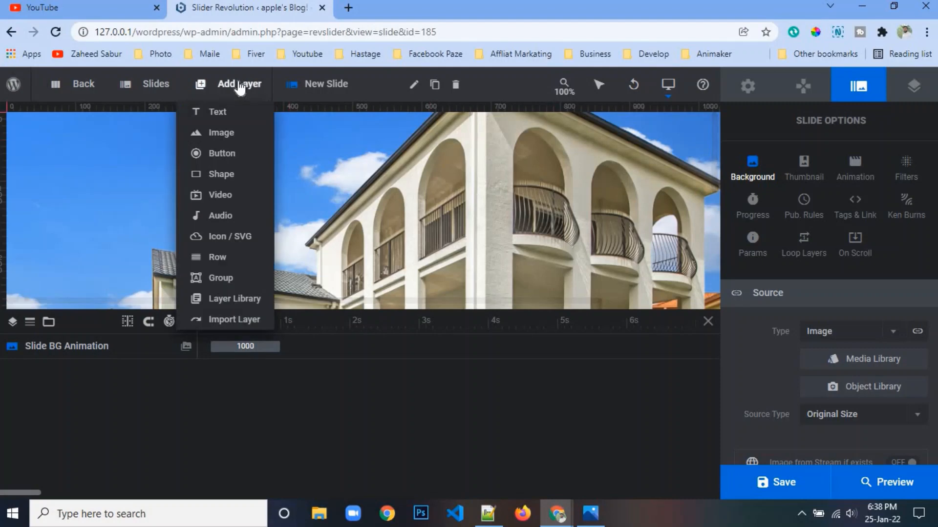
pyautogui.click(236, 174)
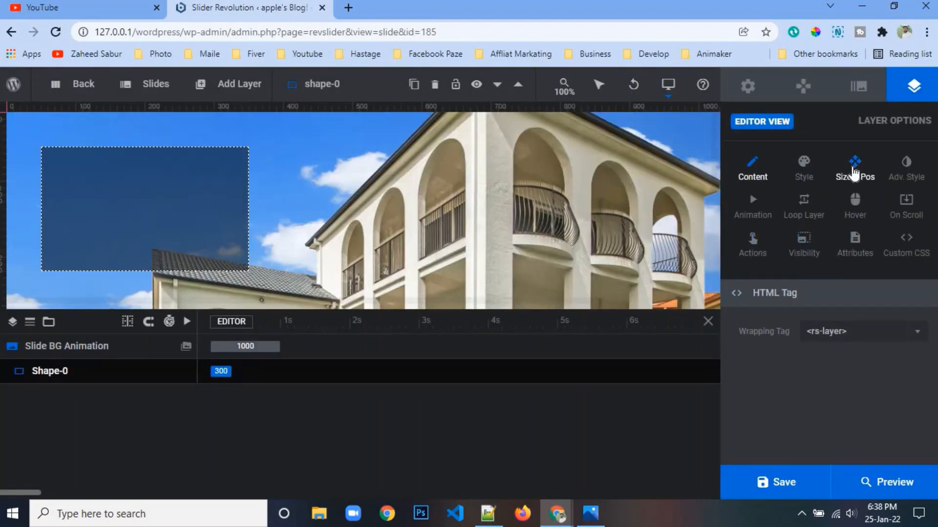
pyautogui.click(855, 166)
pyautogui.scroll(-3, 838, 271)
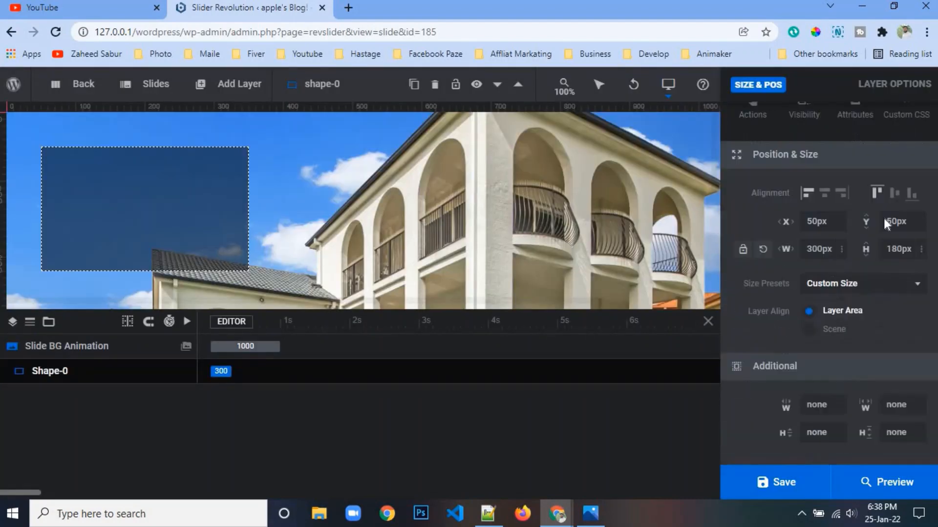
pyautogui.click(831, 284)
pyautogui.click(822, 393)
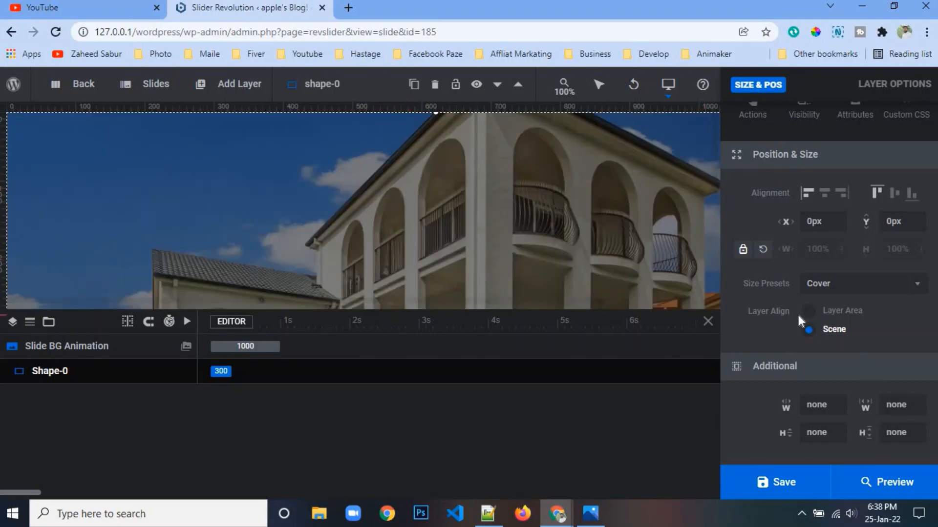
# Set the shape layer's black background color to 35% opacity
pyautogui.scroll(3, 799, 319)
pyautogui.scroll(-3, 822, 227)
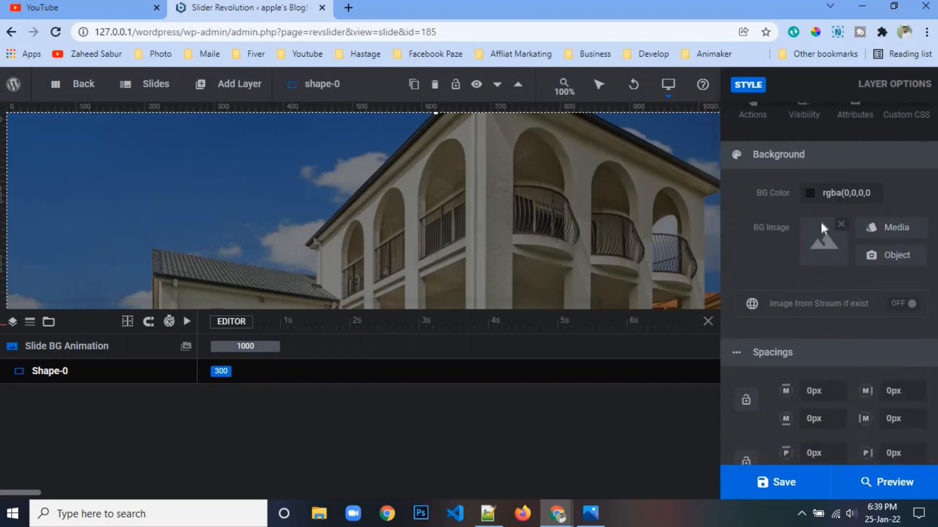
pyautogui.click(811, 195)
pyautogui.moveTo(606, 256); pyautogui.dragTo(605, 275)
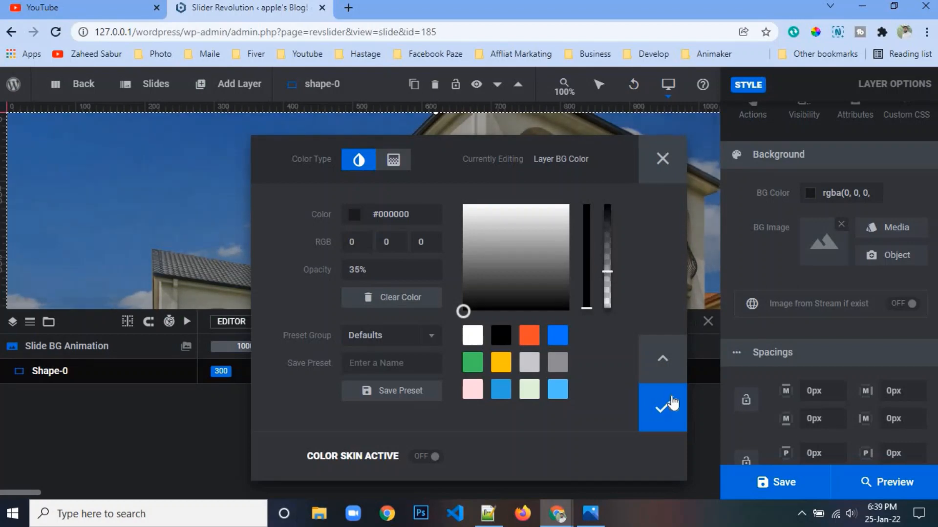
pyautogui.click(662, 406)
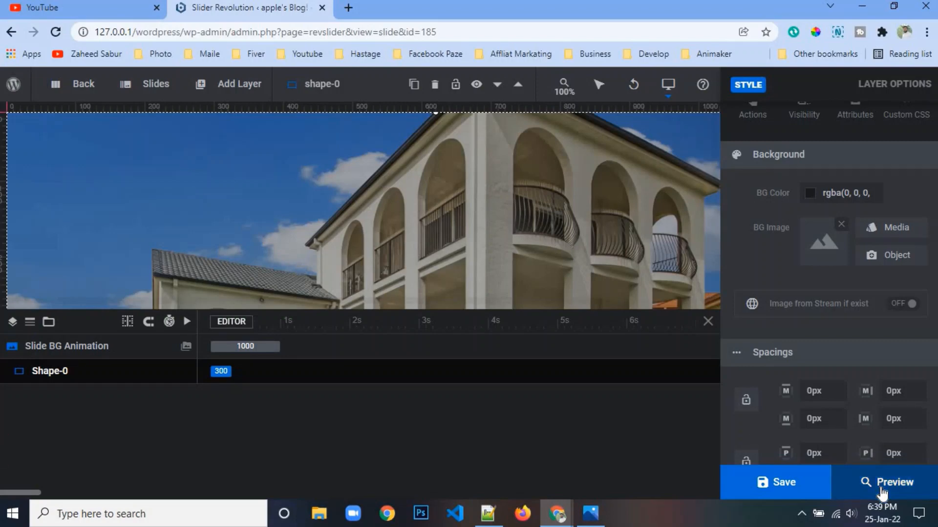
# Consult the Hostel 7.png reference in Photos and set the shape layer's background to blue #007aff at 38% opacity
pyautogui.click(590, 519)
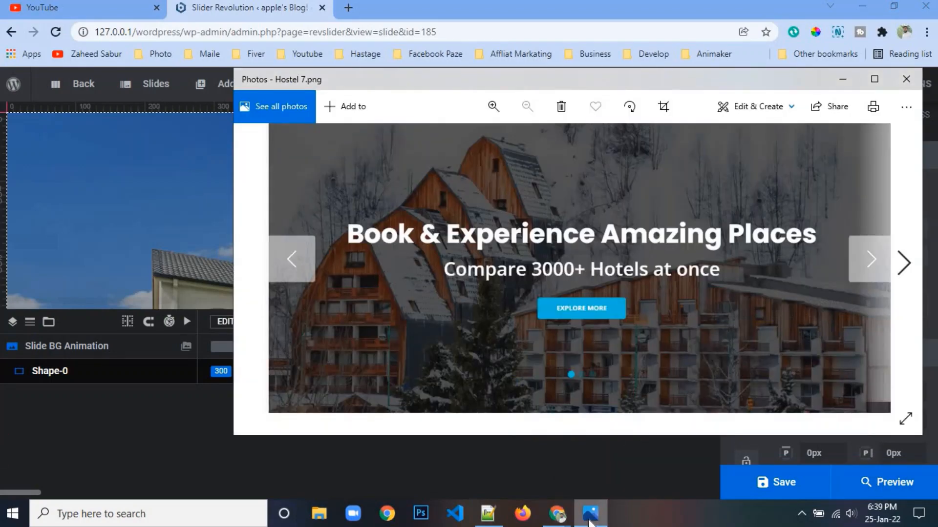
pyautogui.click(590, 518)
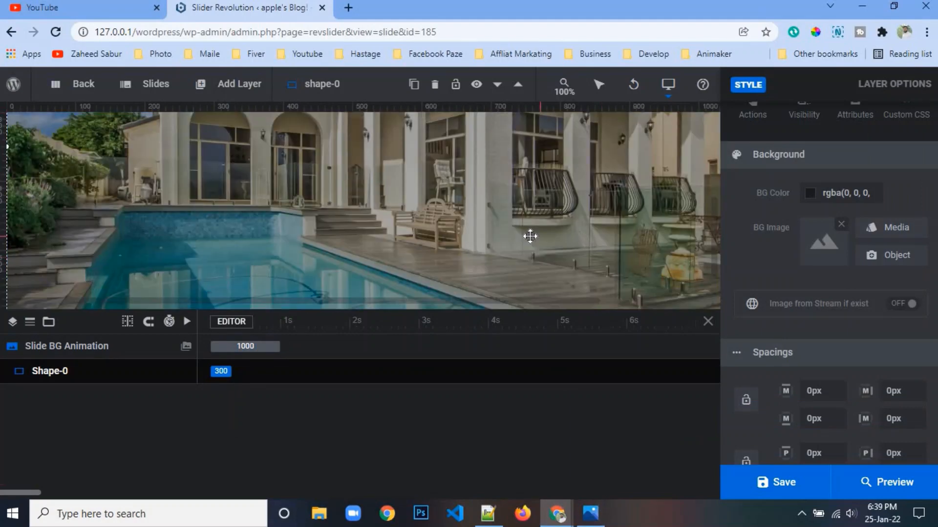
pyautogui.click(809, 195)
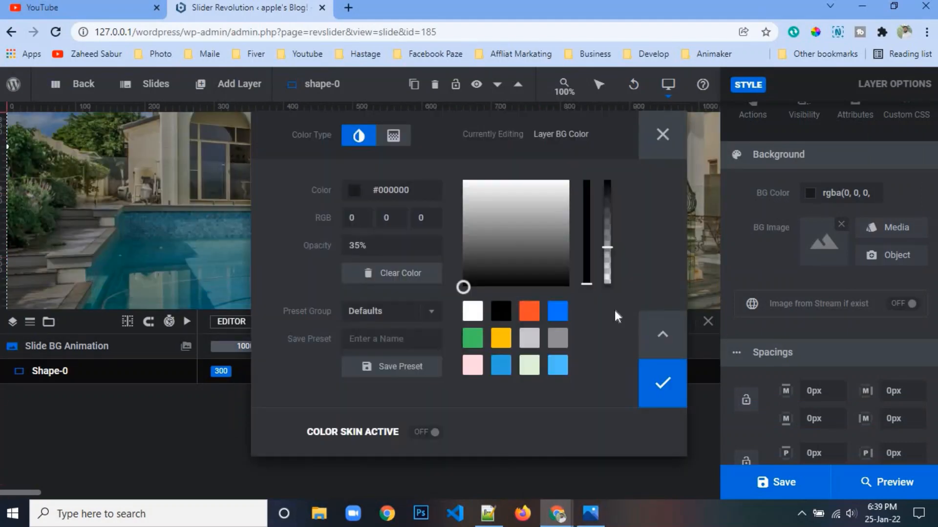
pyautogui.click(557, 314)
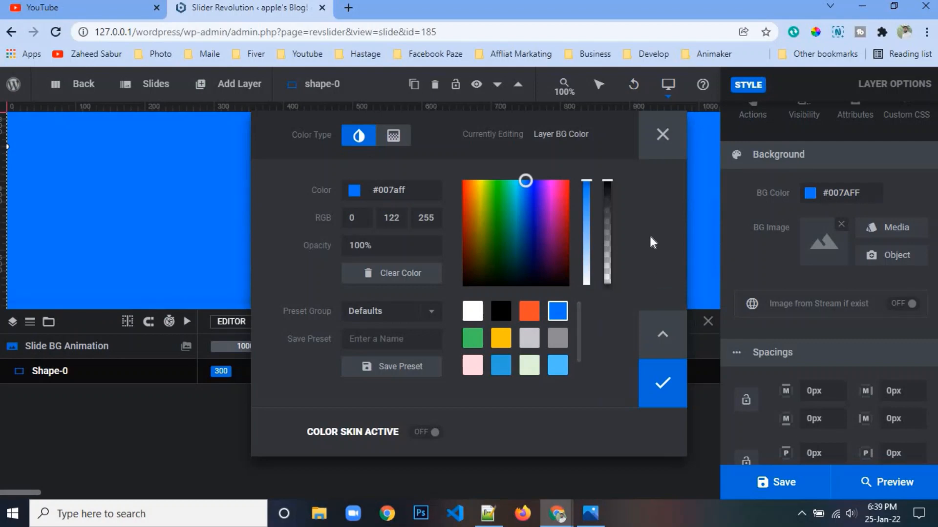
pyautogui.moveTo(607, 182); pyautogui.dragTo(605, 247)
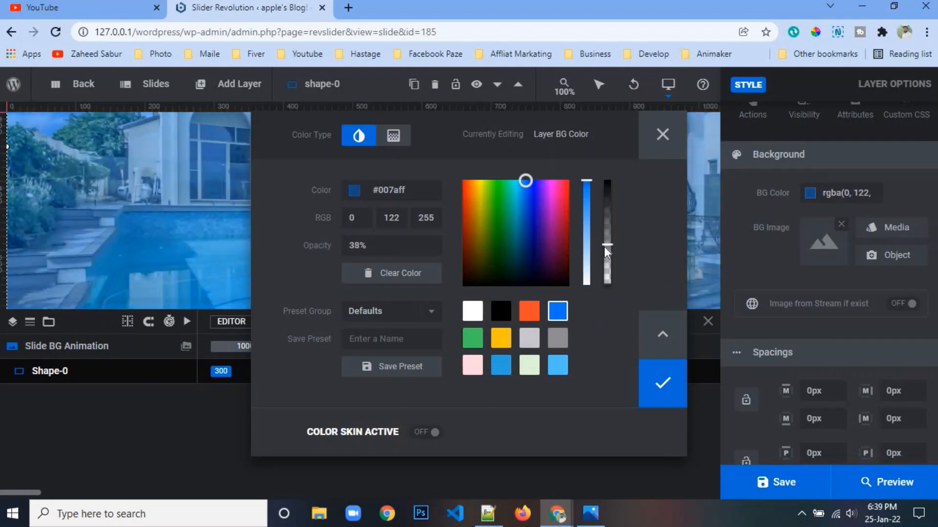
pyautogui.click(664, 383)
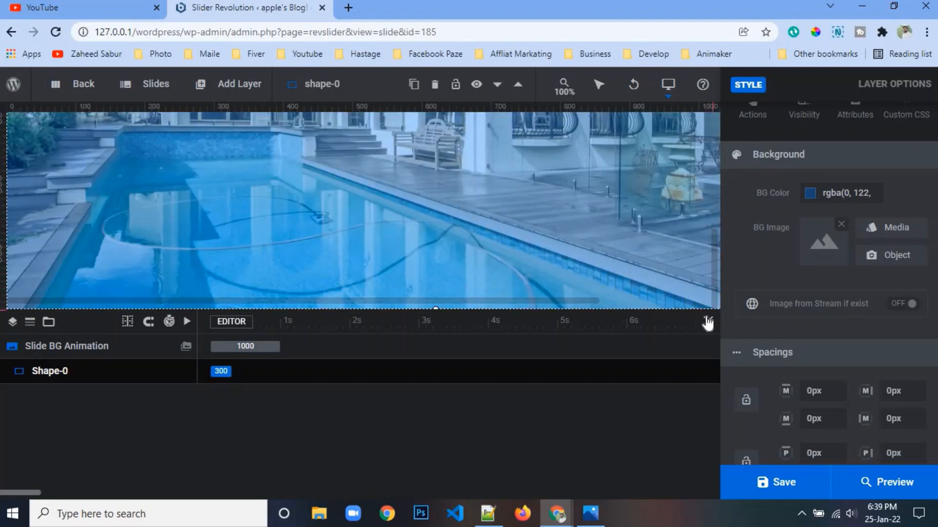
# Add a quick-styled text layer using the uppercase Poppins headline preset at 60px, weight 500
pyautogui.moveTo(155, 83)
pyautogui.moveTo(228, 86)
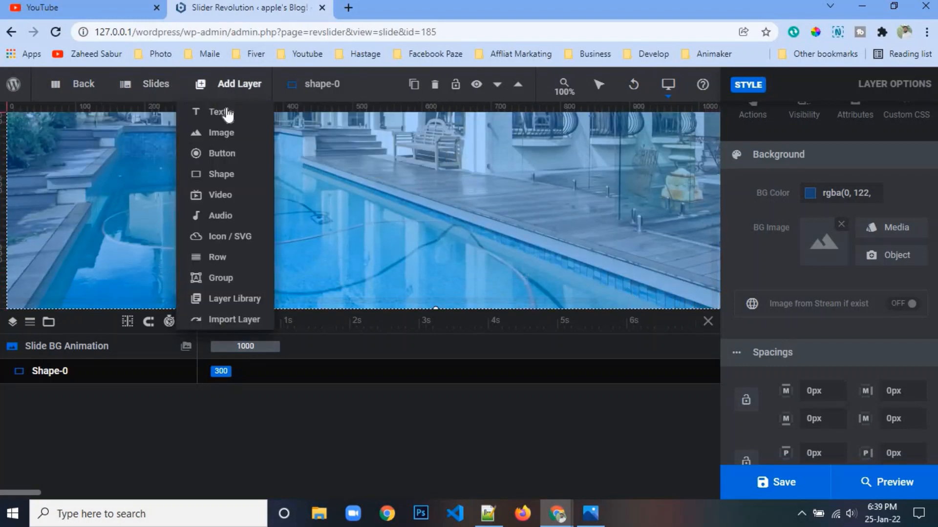
pyautogui.moveTo(224, 115)
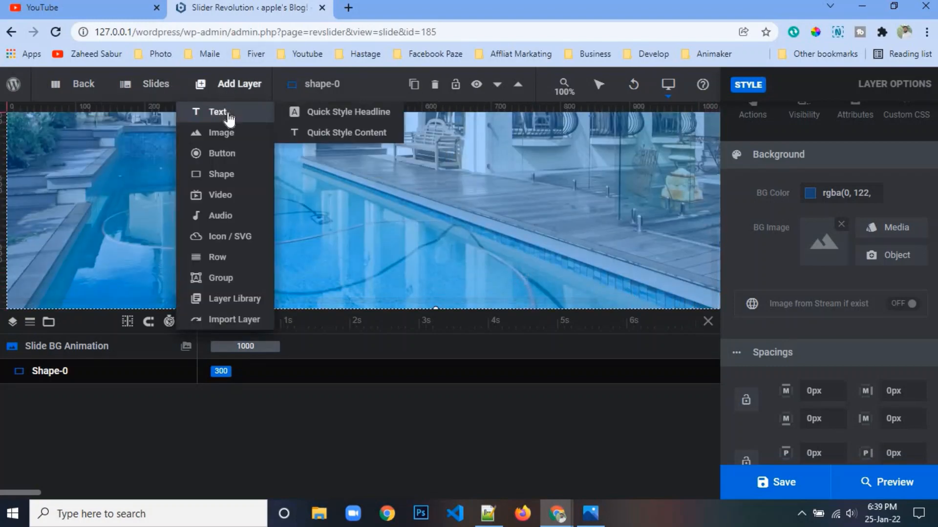
pyautogui.click(358, 145)
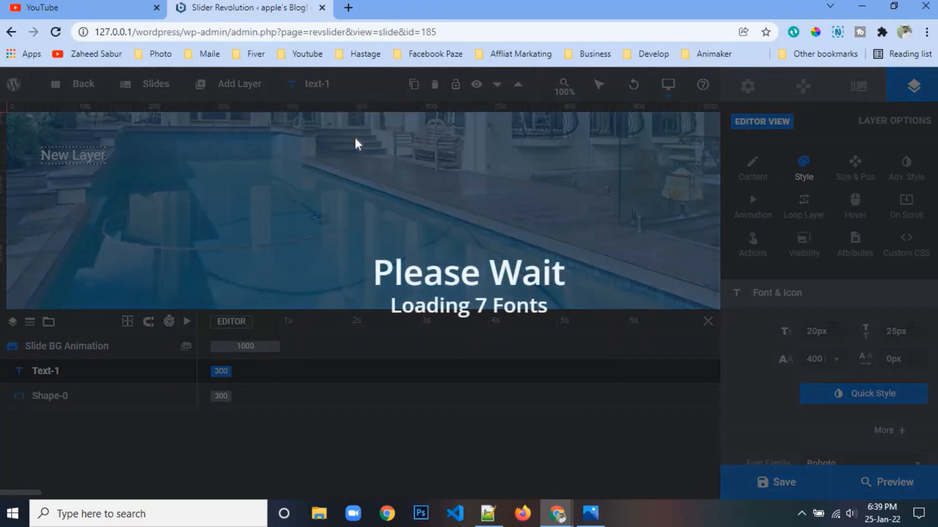
pyautogui.scroll(-8, 768, 314)
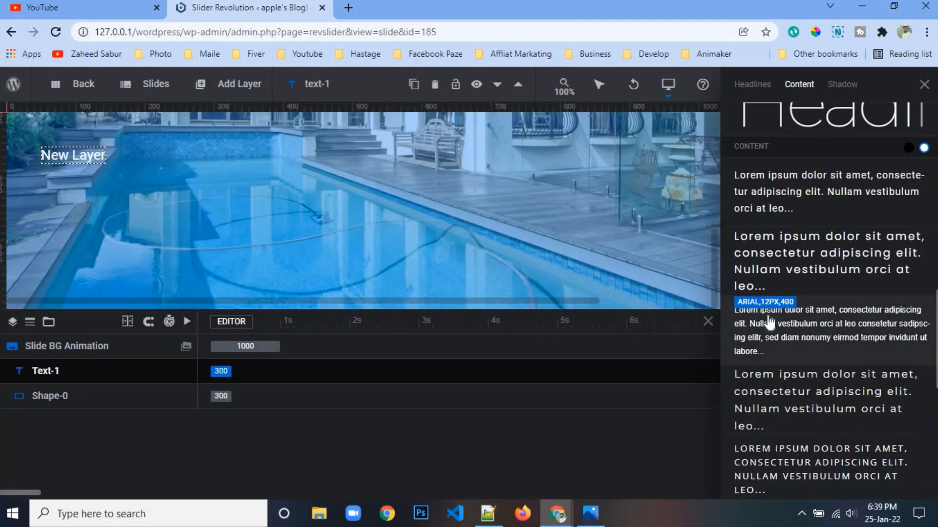
pyautogui.scroll(7, 767, 317)
pyautogui.click(788, 180)
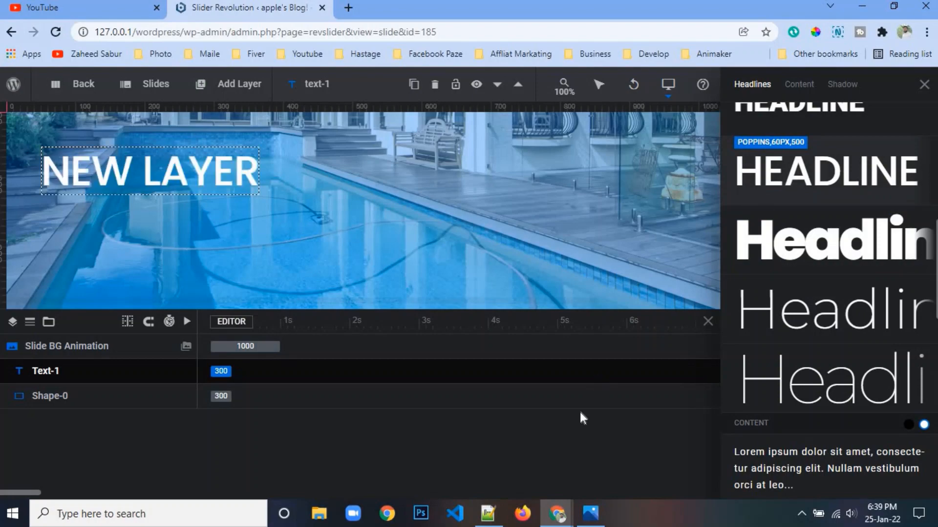
# Switch to Notepad++ and copy the line "book & experience amazing pleace" from mannan.html
pyautogui.click(488, 513)
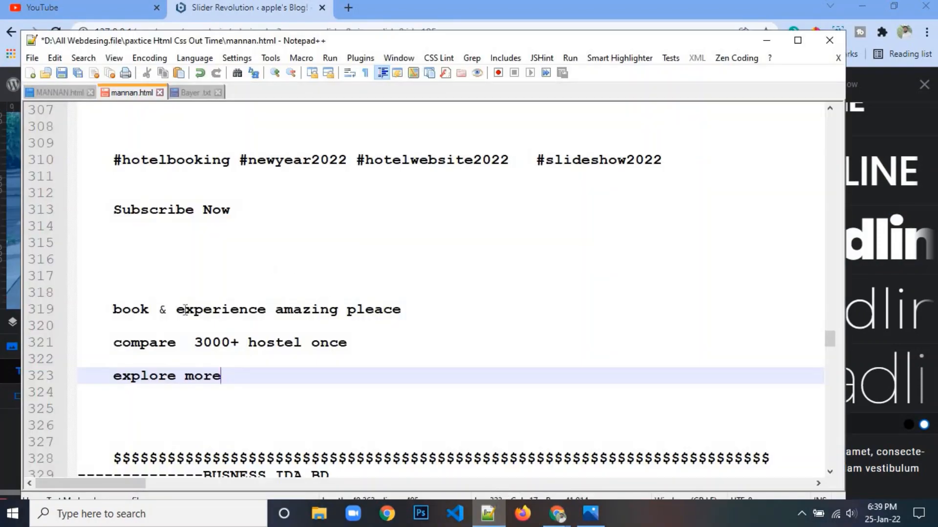
pyautogui.moveTo(111, 309); pyautogui.dragTo(410, 311)
pyautogui.rightClick(410, 312)
pyautogui.click(482, 49)
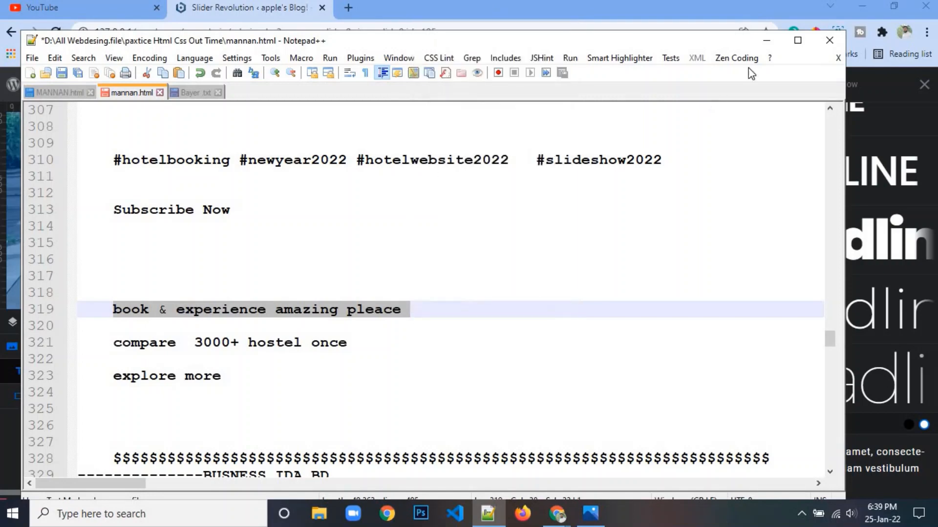
pyautogui.click(766, 40)
# Replace the headline layer's placeholder text with the copied line "book & experience amazing pleace"
pyautogui.click(924, 84)
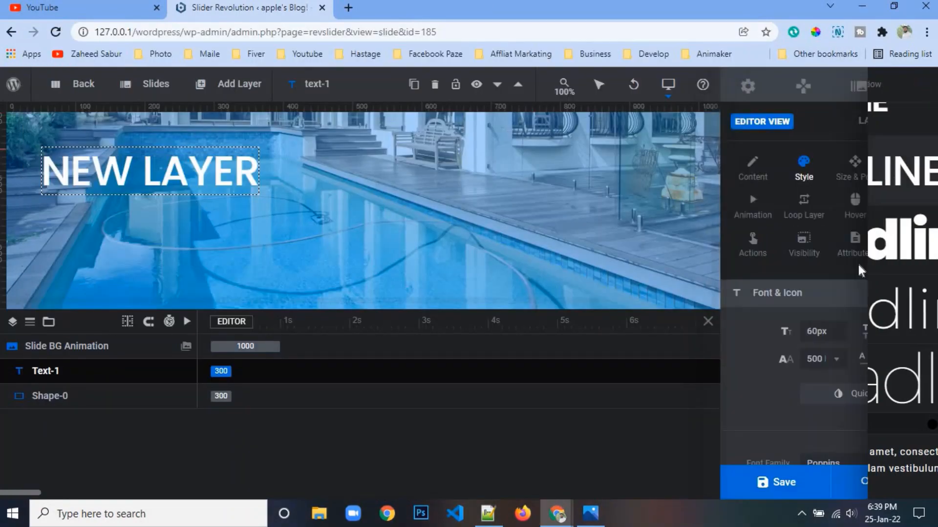
pyautogui.click(754, 169)
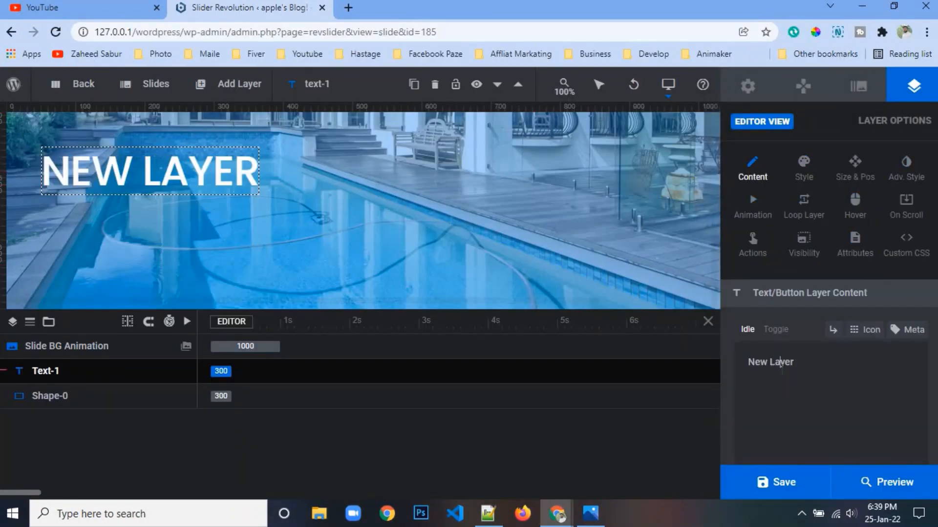
pyautogui.tripleClick(780, 364)
pyautogui.rightClick(781, 371)
pyautogui.click(778, 207)
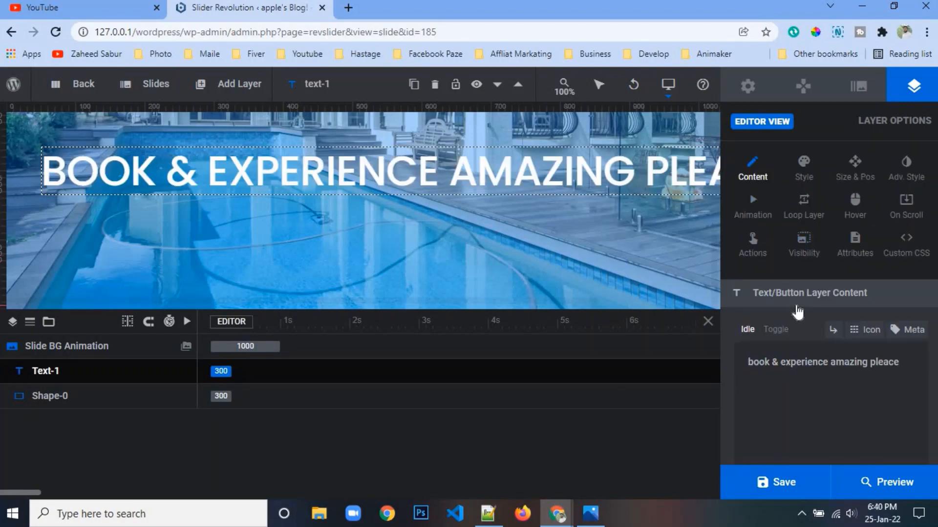
# Consult the Hostel 7.png reference in Photos and set the headline layer's font weight to 600
pyautogui.click(588, 513)
pyautogui.click(589, 514)
pyautogui.click(804, 169)
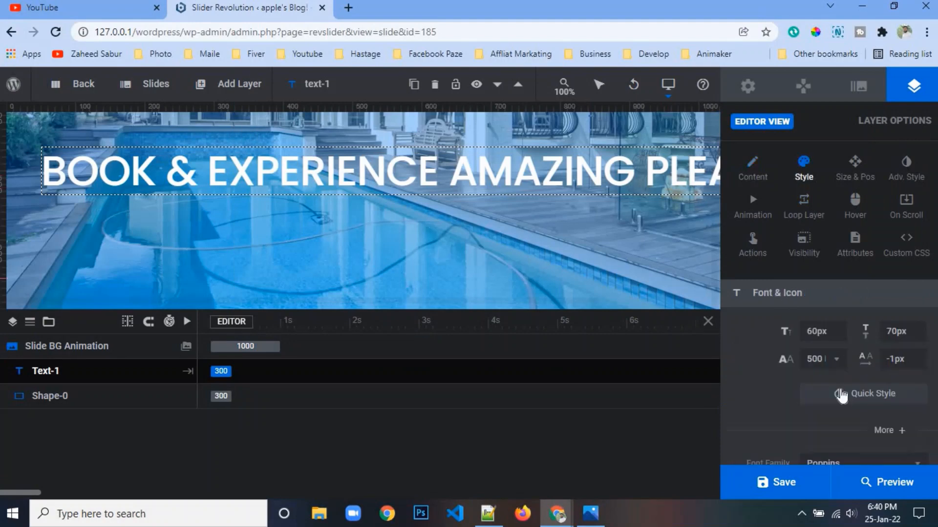
pyautogui.click(820, 360)
pyautogui.click(824, 297)
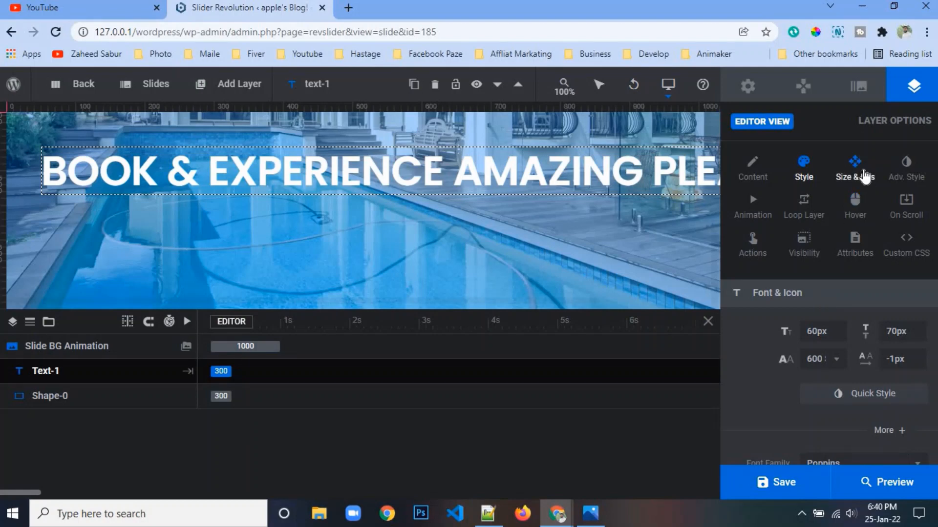
# Center the headline layer horizontally and vertically on the slide and compare its placement with the Hostel 7.png reference
pyautogui.click(855, 170)
pyautogui.click(825, 336)
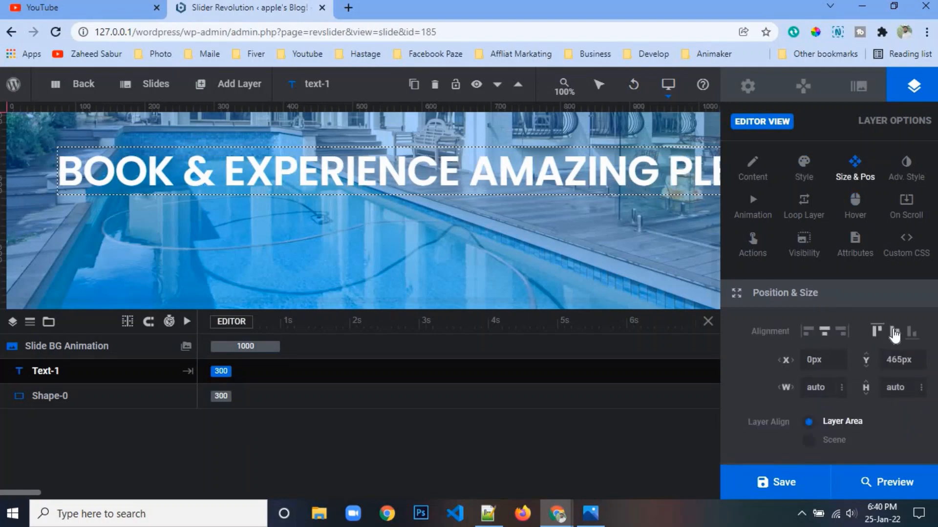
pyautogui.click(894, 331)
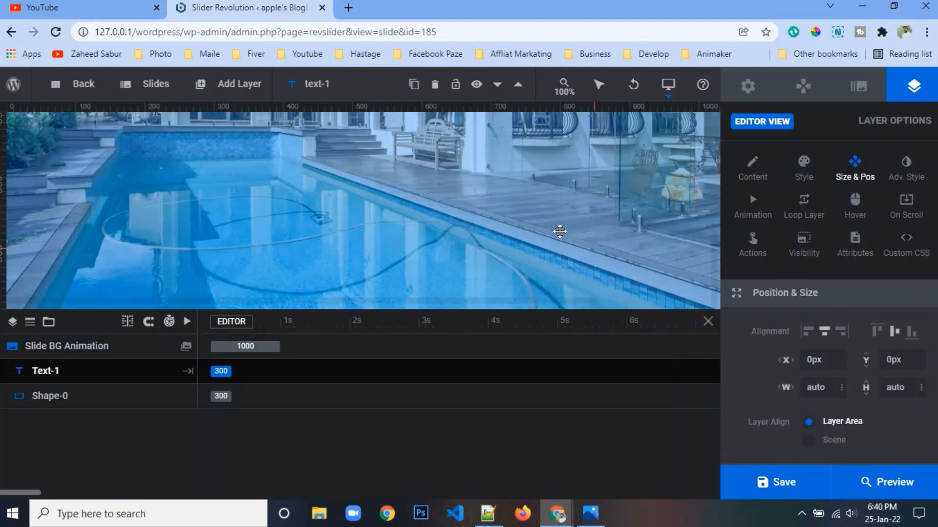
pyautogui.scroll(5, 557, 235)
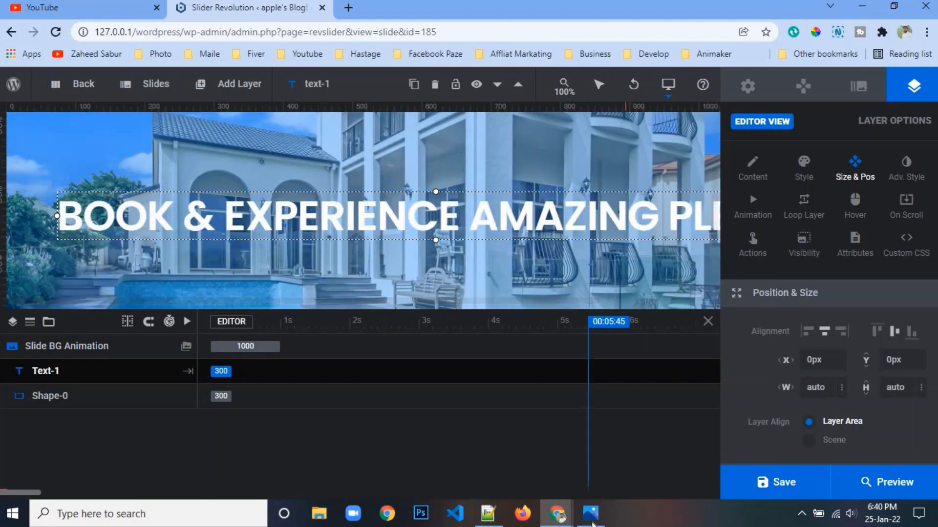
pyautogui.click(590, 519)
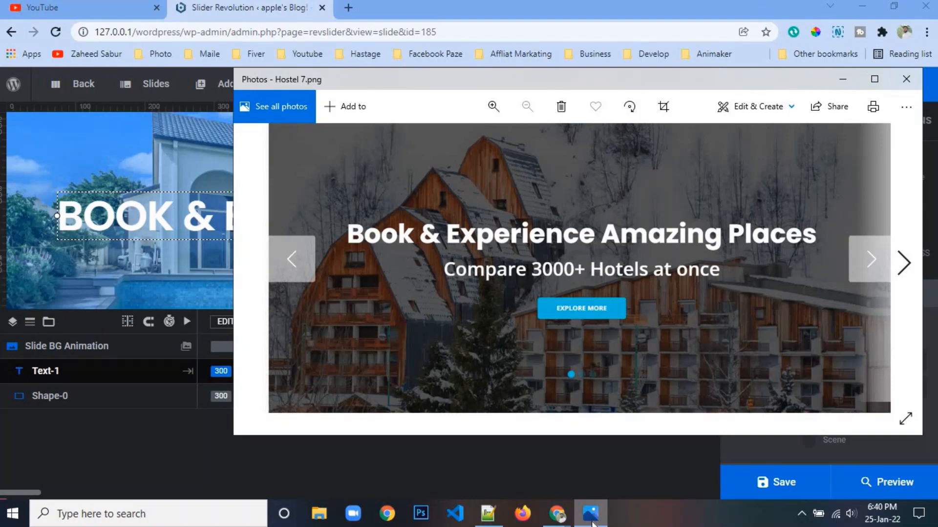
pyautogui.click(591, 519)
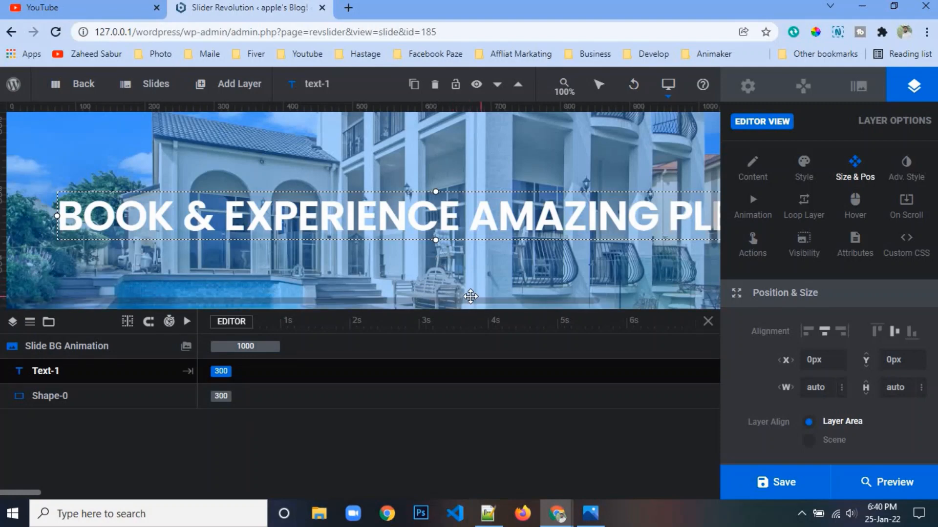
pyautogui.moveTo(473, 302); pyautogui.dragTo(430, 305)
pyautogui.scroll(-1, 449, 265)
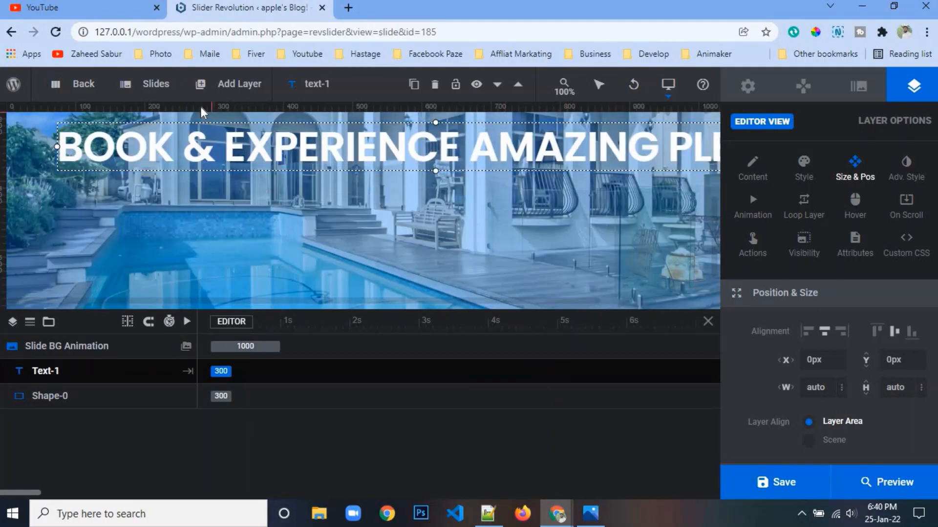
# Add a second quick-styled text layer with the Roboto 36px, weight 500 headline preset and place it below the headline
pyautogui.moveTo(206, 91)
pyautogui.moveTo(217, 112)
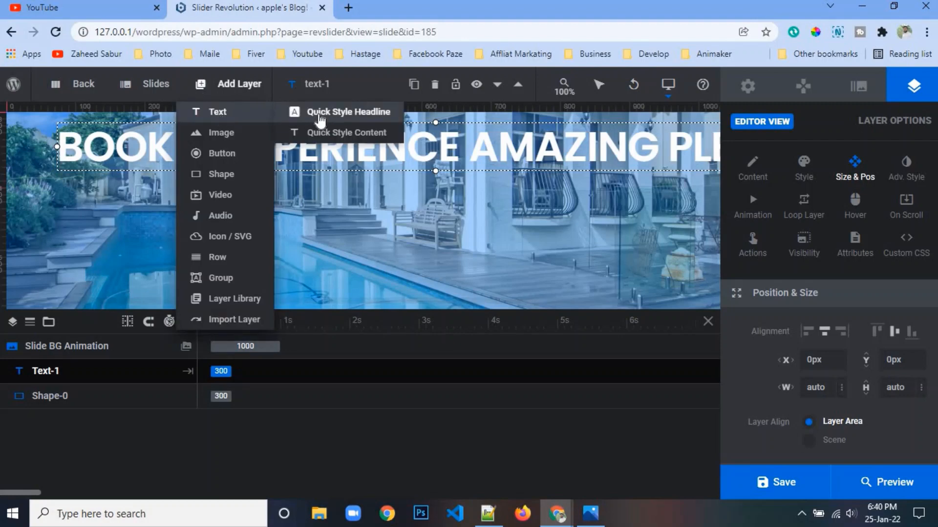
pyautogui.click(322, 117)
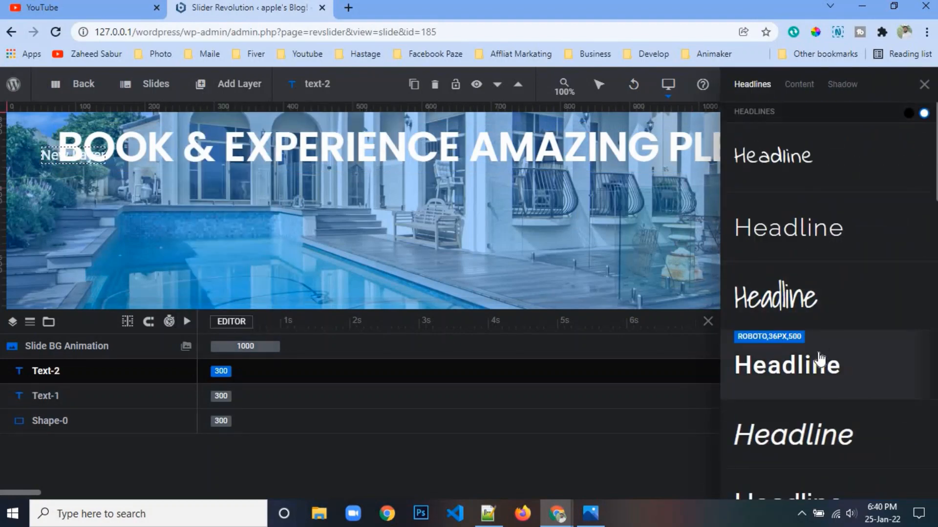
pyautogui.click(821, 367)
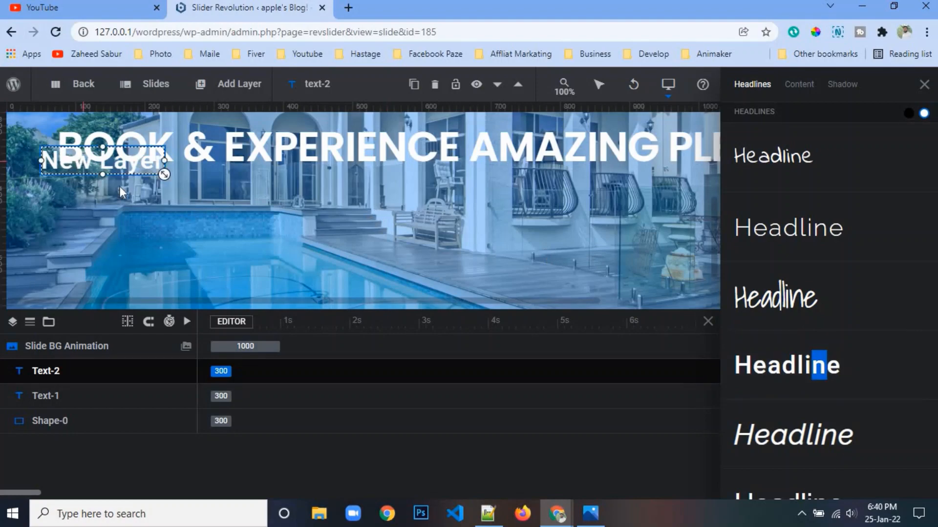
pyautogui.moveTo(73, 155); pyautogui.dragTo(251, 233)
pyautogui.click(924, 84)
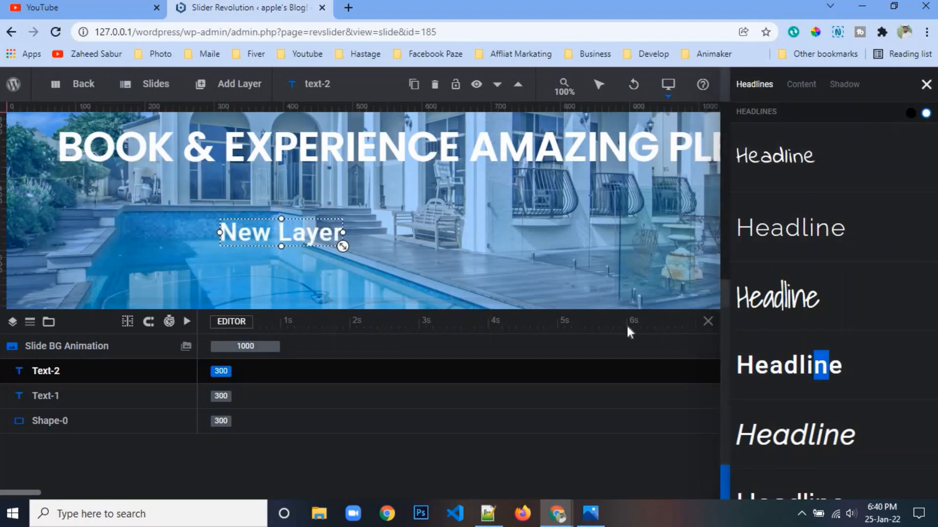
# Switch to Notepad++ and copy the line "compare 3000+ hostel once" from mannan.html
pyautogui.click(487, 513)
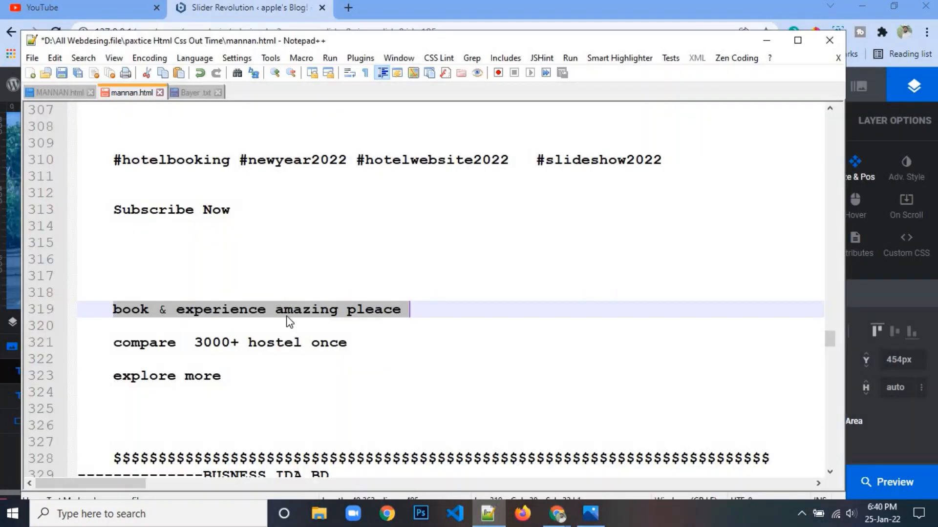
pyautogui.tripleClick(268, 343)
pyautogui.rightClick(267, 344)
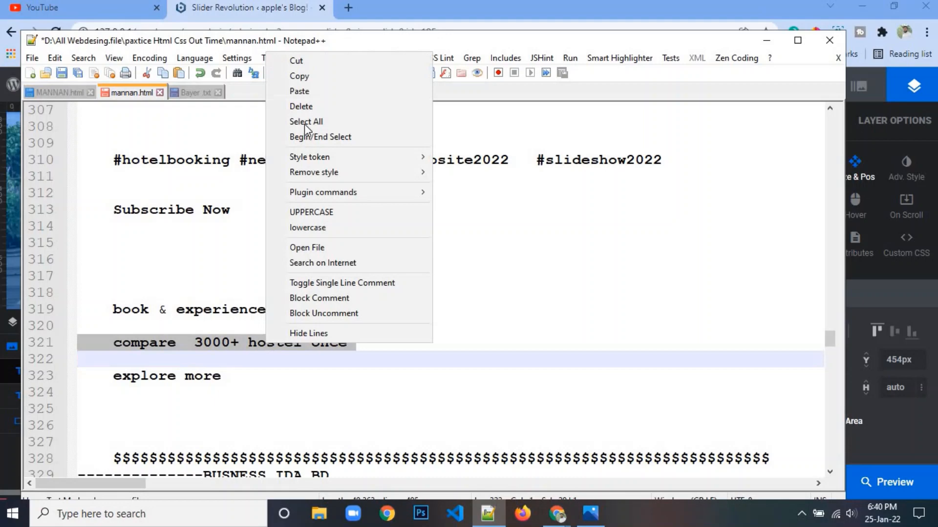
pyautogui.click(312, 78)
pyautogui.click(766, 40)
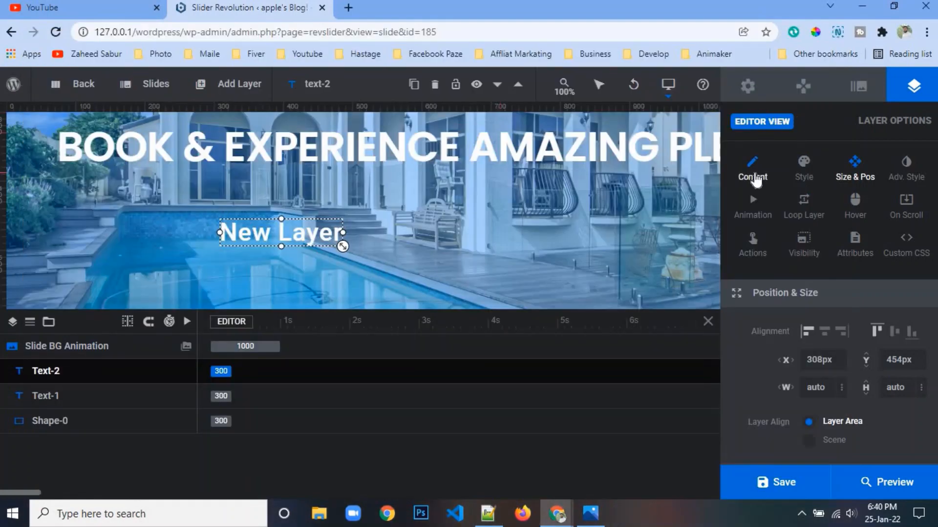
# Replace the second text layer's placeholder content with the copied line "compare 3000+ hostel once"
pyautogui.click(754, 173)
pyautogui.moveTo(794, 361); pyautogui.dragTo(747, 362)
pyautogui.rightClick(749, 363)
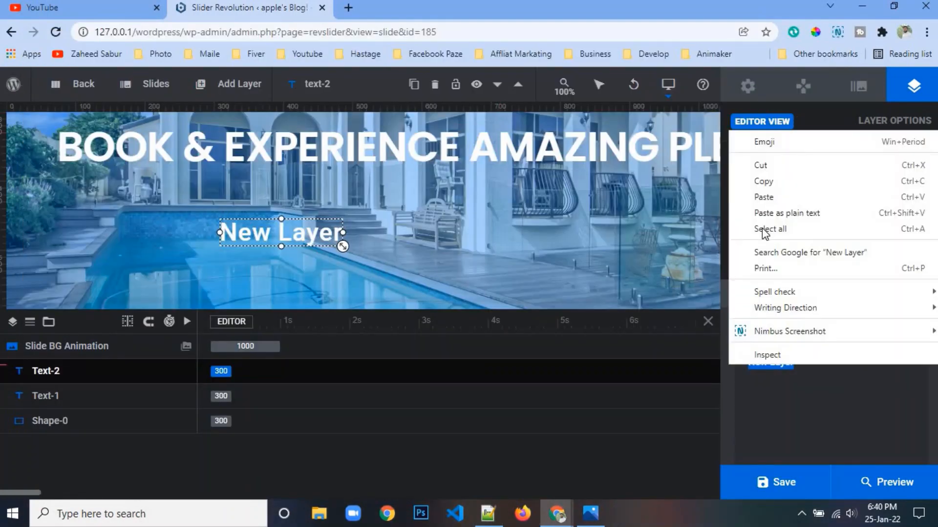
pyautogui.click(764, 195)
pyautogui.moveTo(854, 363)
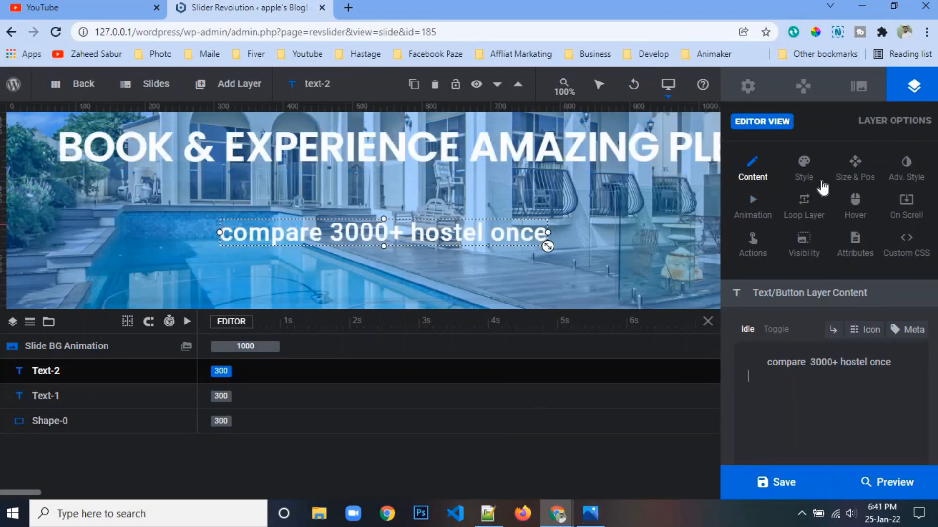
# Show the additional font options of the second text layer and set its text transform to Uppercase
pyautogui.click(807, 177)
pyautogui.scroll(-3, 834, 414)
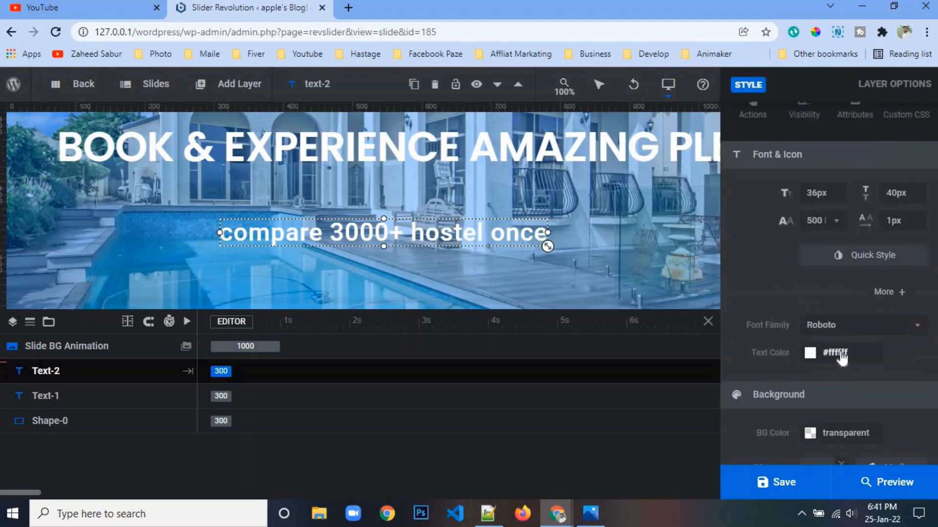
pyautogui.click(883, 292)
pyautogui.click(818, 353)
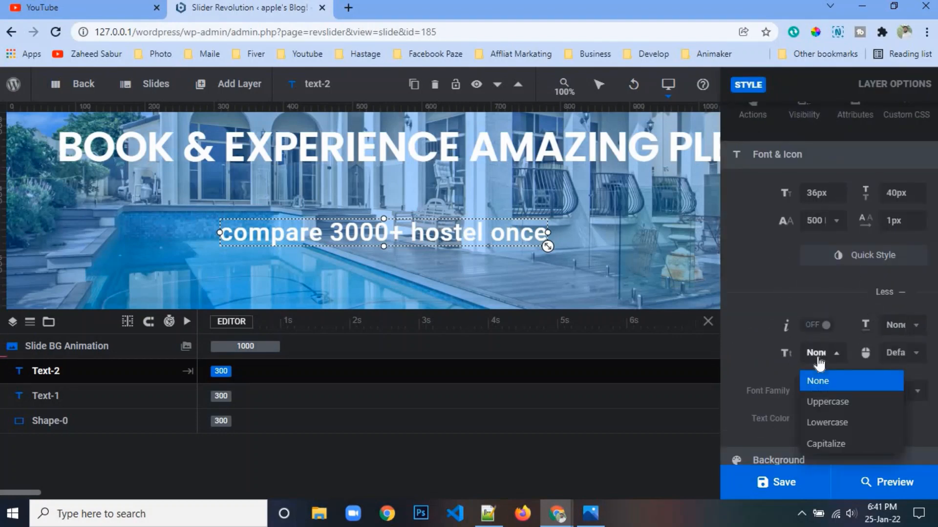
pyautogui.click(819, 402)
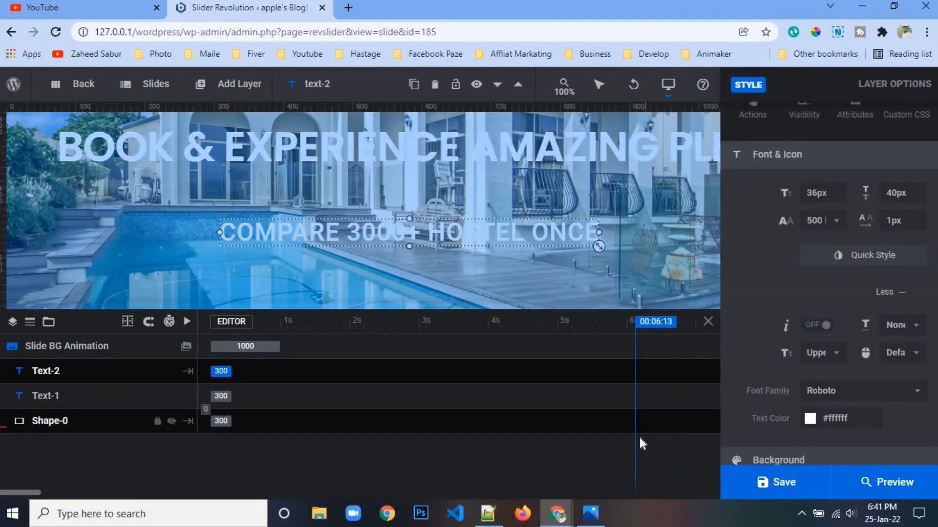
# Set the second text layer's text transform to Capitalize, comparing it with the Hostel 7.png reference in Photos
pyautogui.click(590, 513)
pyautogui.click(590, 514)
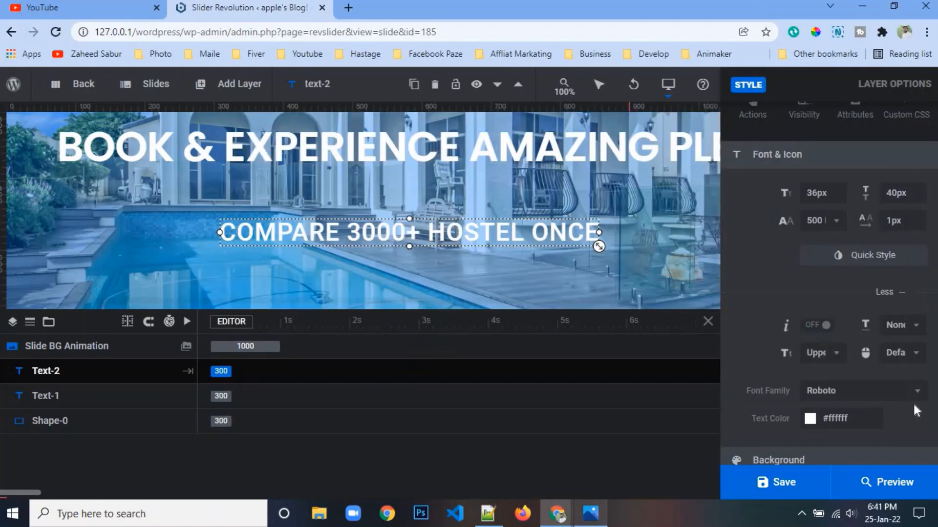
pyautogui.click(826, 356)
pyautogui.click(827, 445)
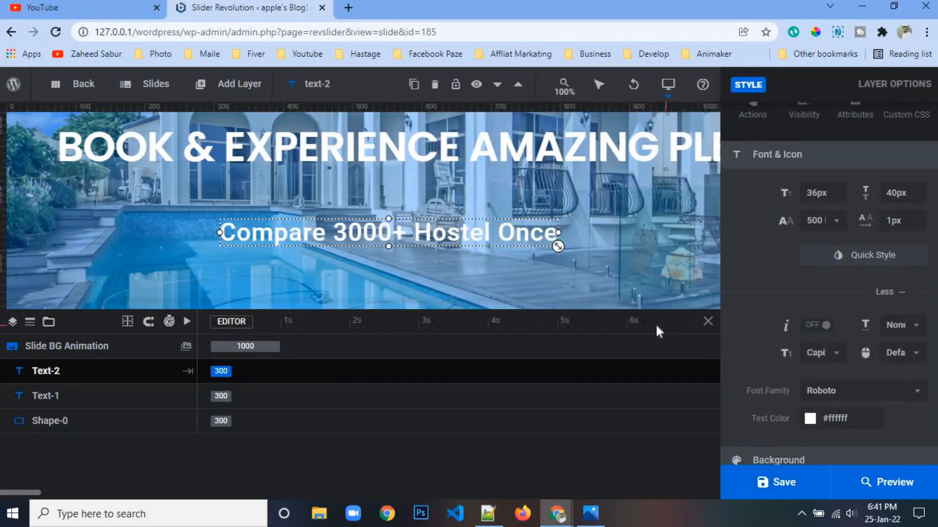
pyautogui.click(589, 514)
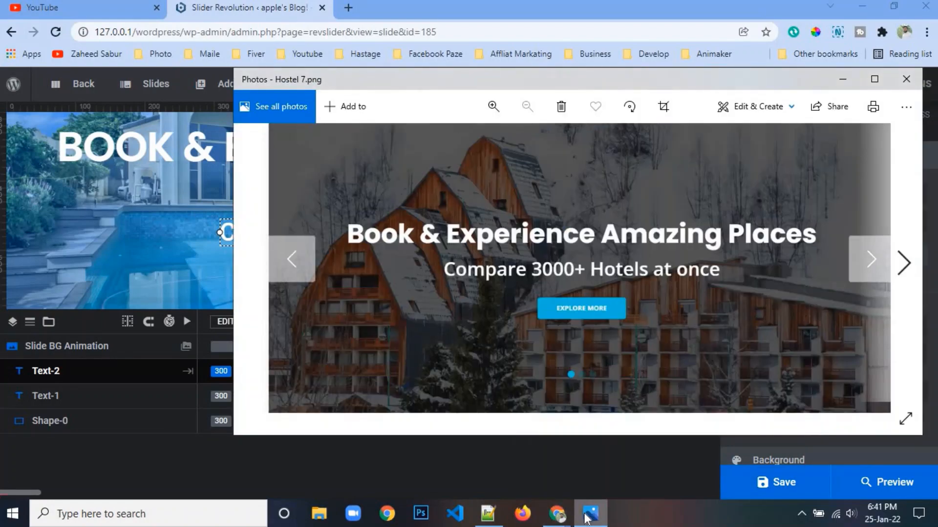
pyautogui.click(588, 515)
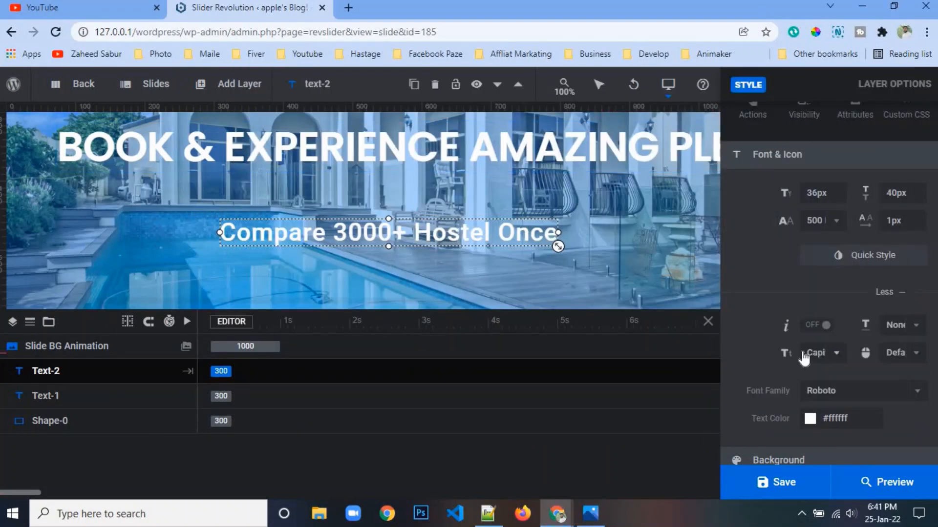
# Move the headline layer straight up on the slide to a Y offset of about -153px
pyautogui.scroll(3, 724, 326)
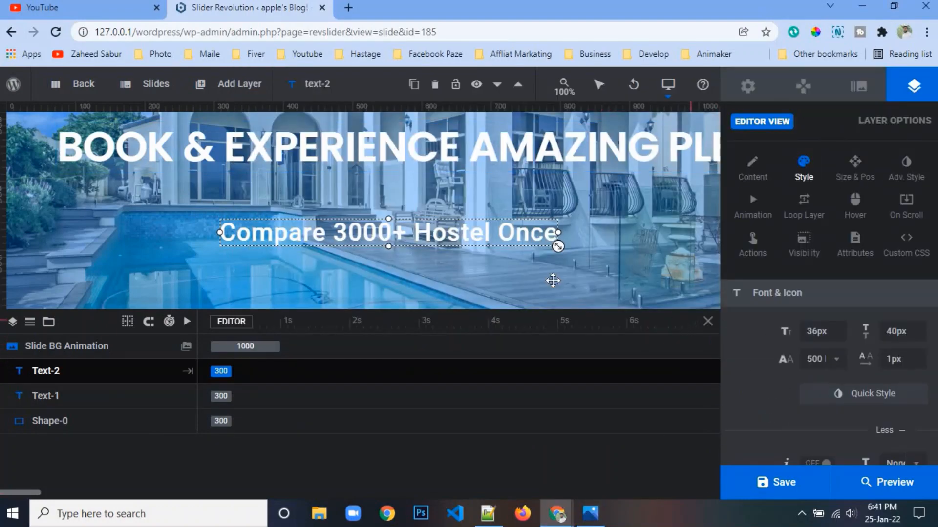
pyautogui.scroll(3, 449, 270)
pyautogui.scroll(-3, 449, 270)
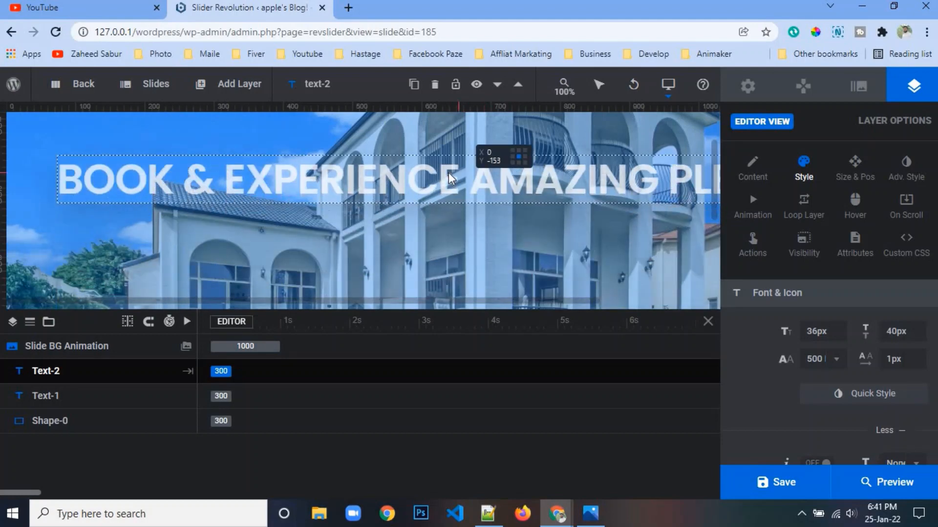
pyautogui.click(473, 240)
# Center the "Compare 3000+ Hostel Once" layer horizontally and vertically on the slide
pyautogui.click(850, 172)
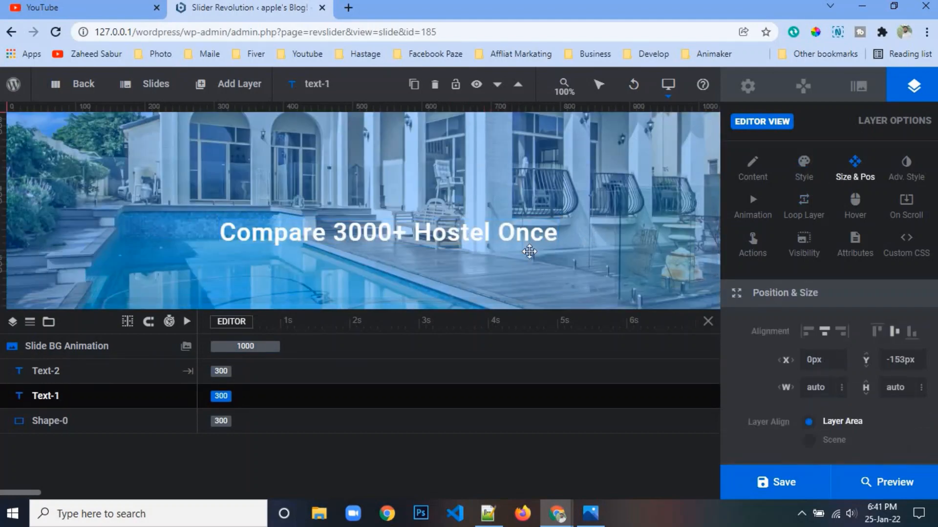
pyautogui.click(509, 243)
pyautogui.click(825, 332)
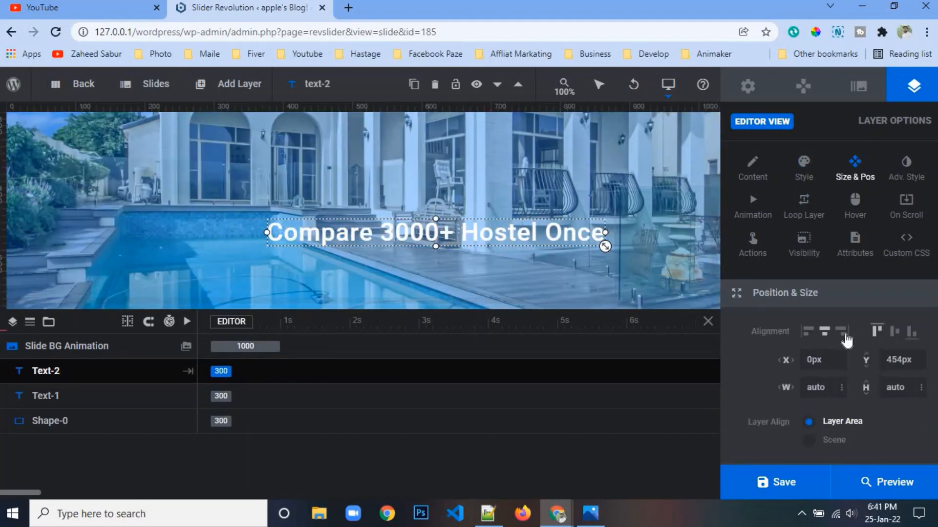
pyautogui.click(894, 334)
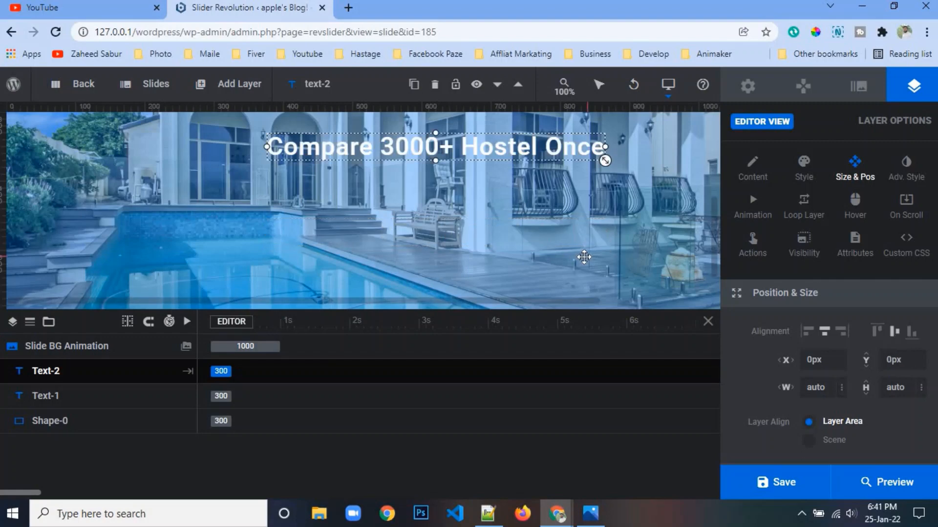
pyautogui.scroll(1, 585, 257)
pyautogui.scroll(1, 586, 257)
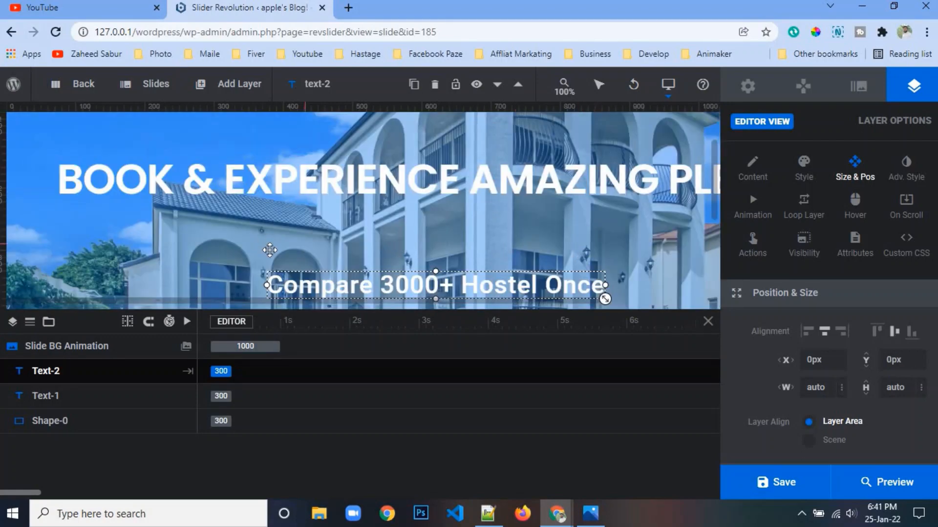
# Change the Shape-0 overlay's background color to black #000000 with 46% opacity
pyautogui.click(96, 430)
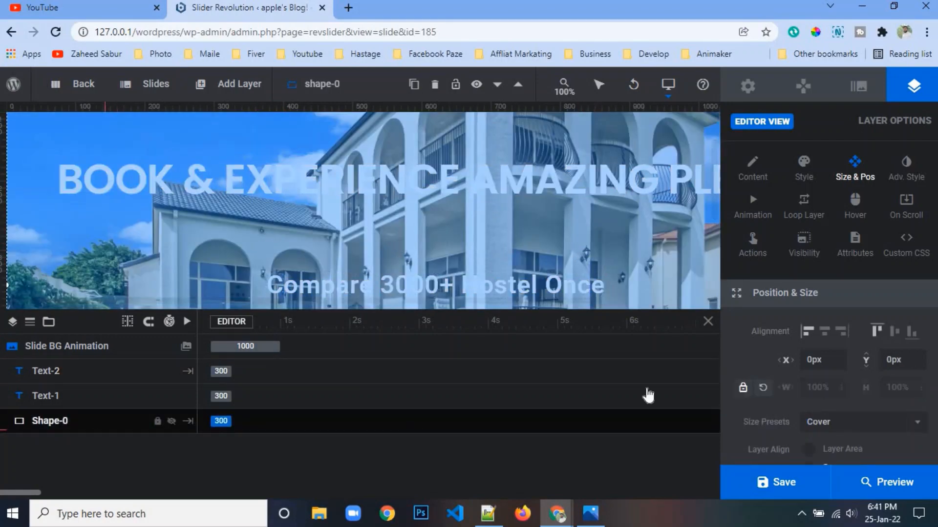
pyautogui.scroll(-6, 809, 312)
pyautogui.scroll(4, 812, 315)
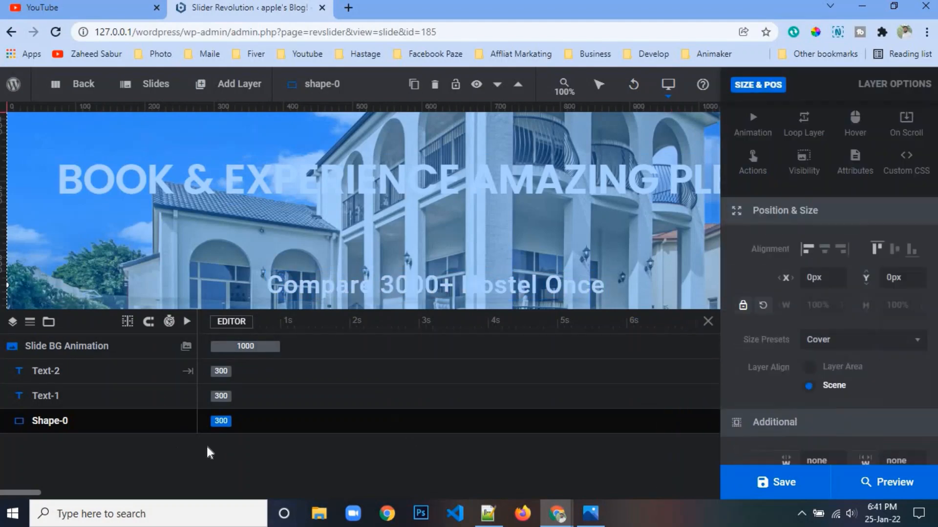
pyautogui.scroll(3, 758, 348)
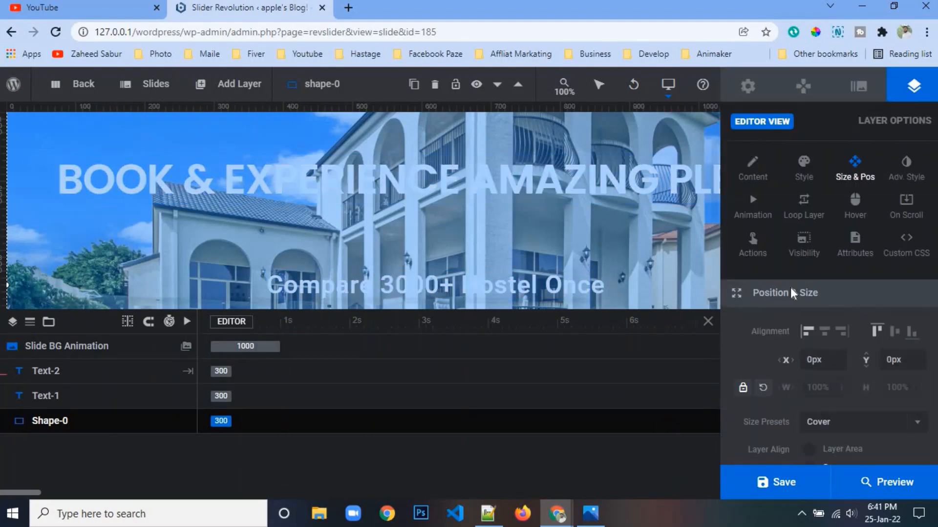
pyautogui.click(804, 166)
pyautogui.click(810, 333)
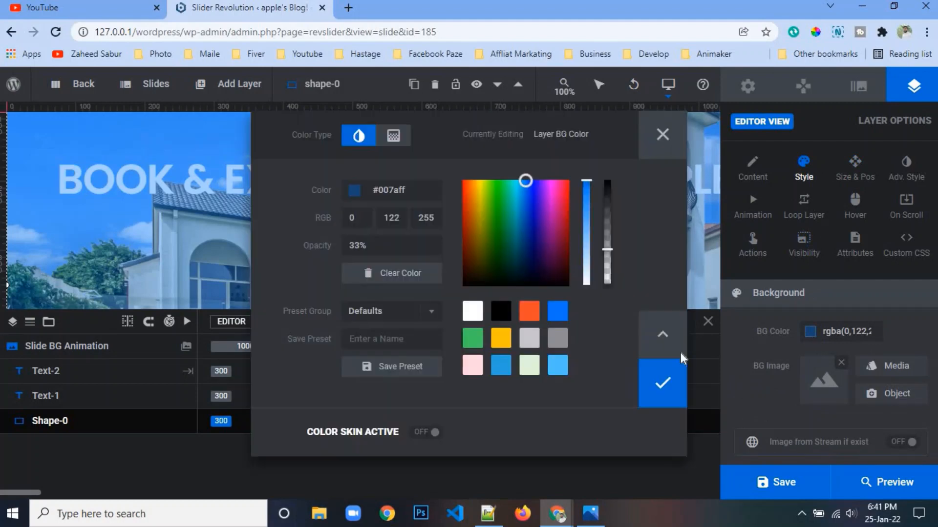
pyautogui.click(496, 318)
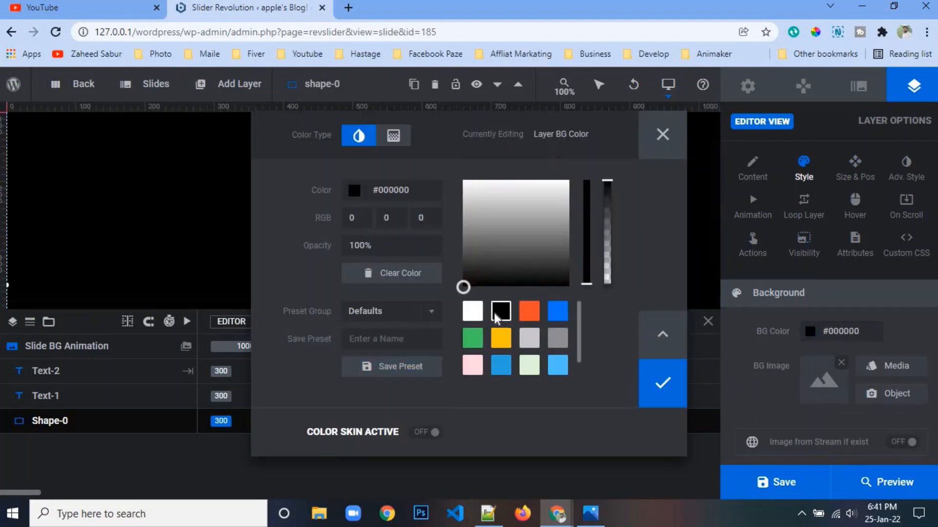
pyautogui.moveTo(607, 226); pyautogui.dragTo(608, 243)
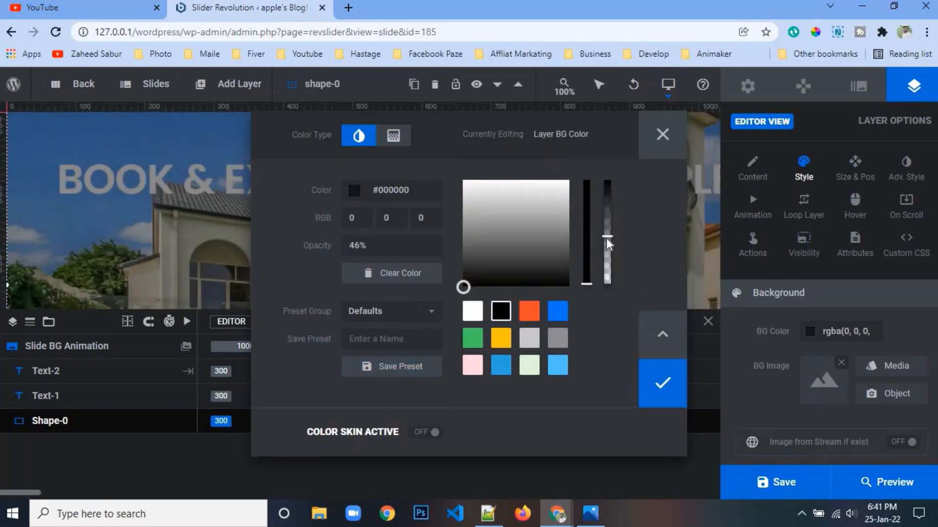
pyautogui.click(662, 383)
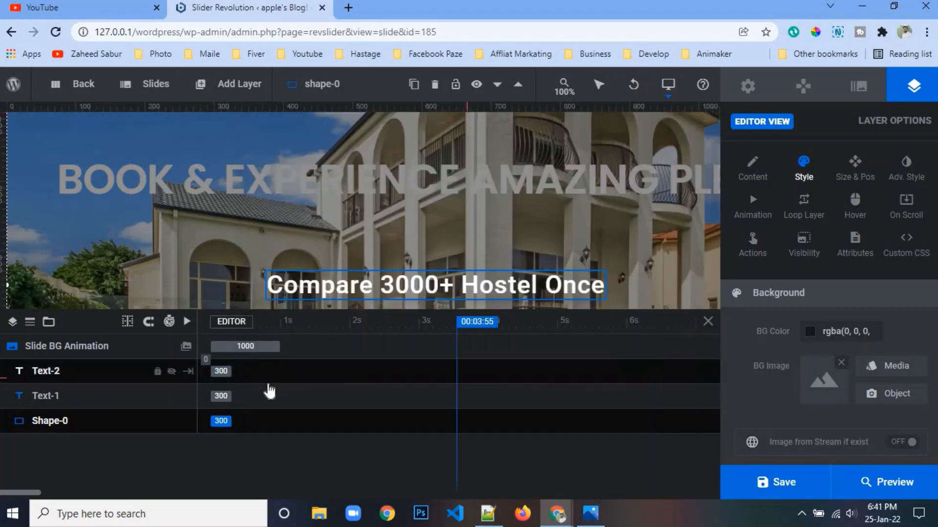
# Check the Hostel 7.png reference, then center the headline horizontally just above the subheading at a Y offset of about -82px
pyautogui.click(141, 398)
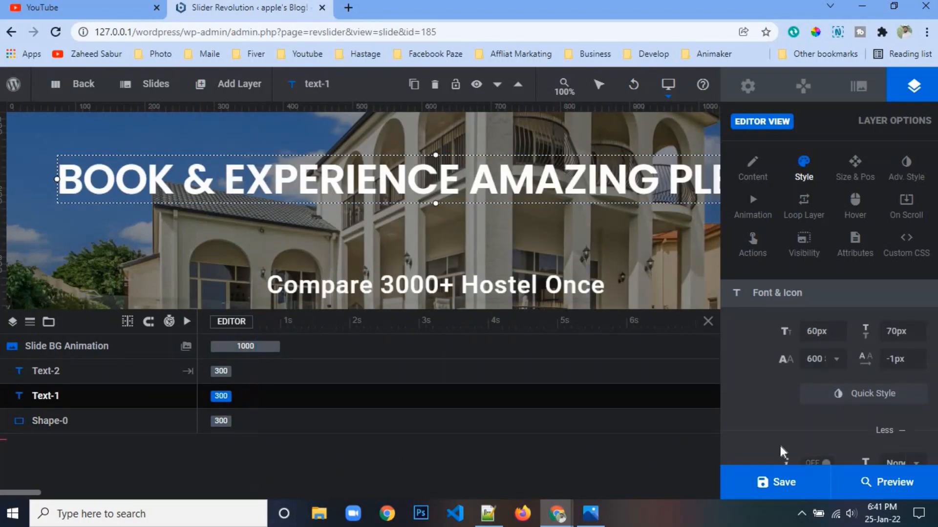
pyautogui.click(540, 286)
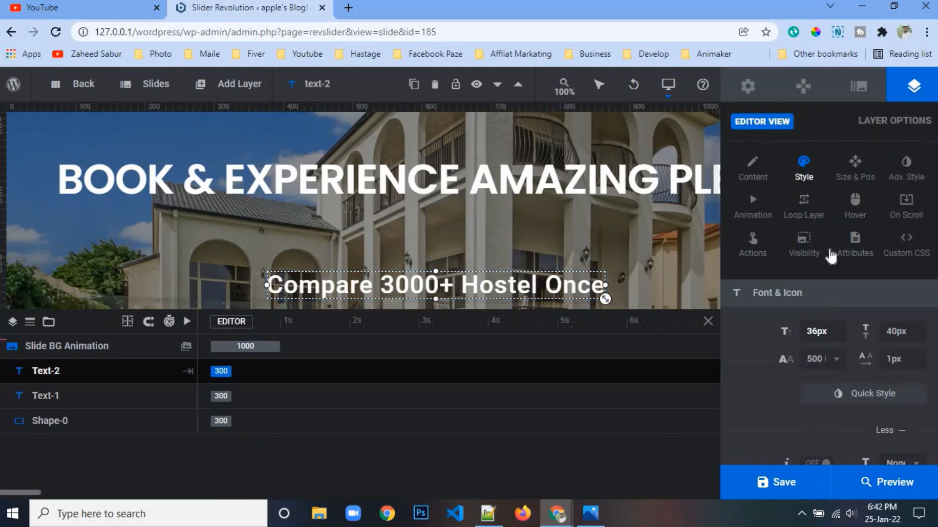
pyautogui.click(855, 169)
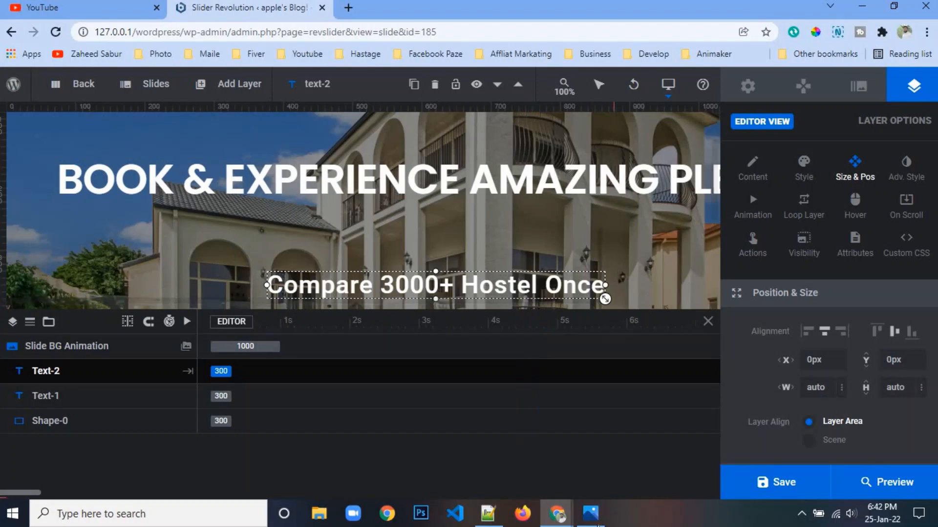
pyautogui.click(595, 519)
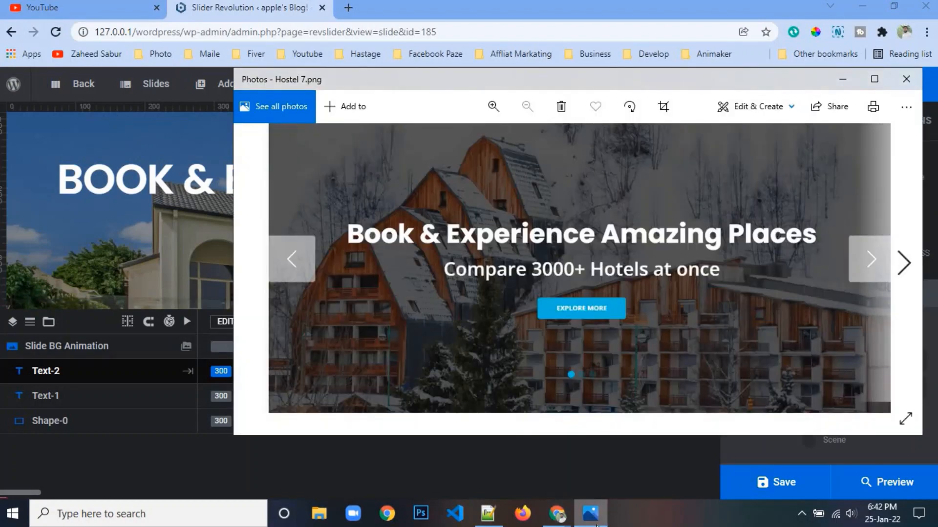
pyautogui.click(597, 525)
pyautogui.moveTo(439, 197); pyautogui.dragTo(447, 241)
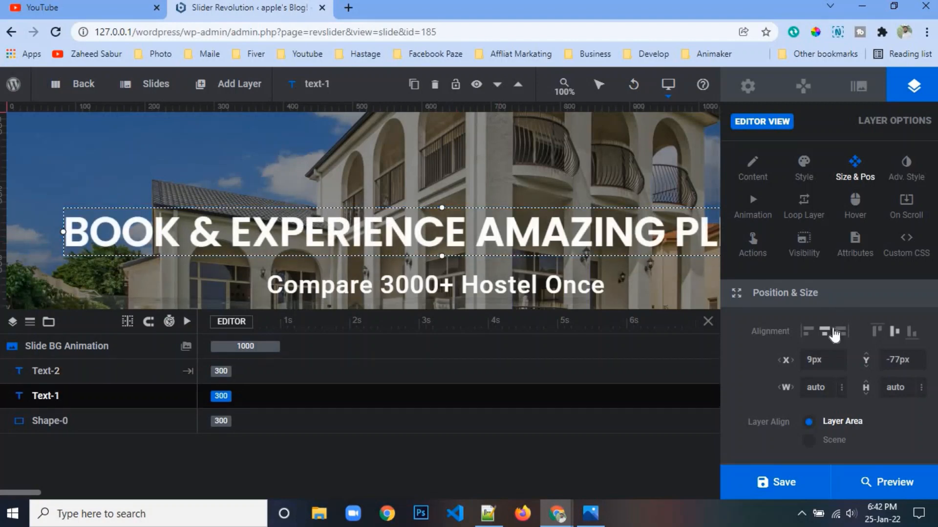
pyautogui.click(829, 334)
pyautogui.click(895, 334)
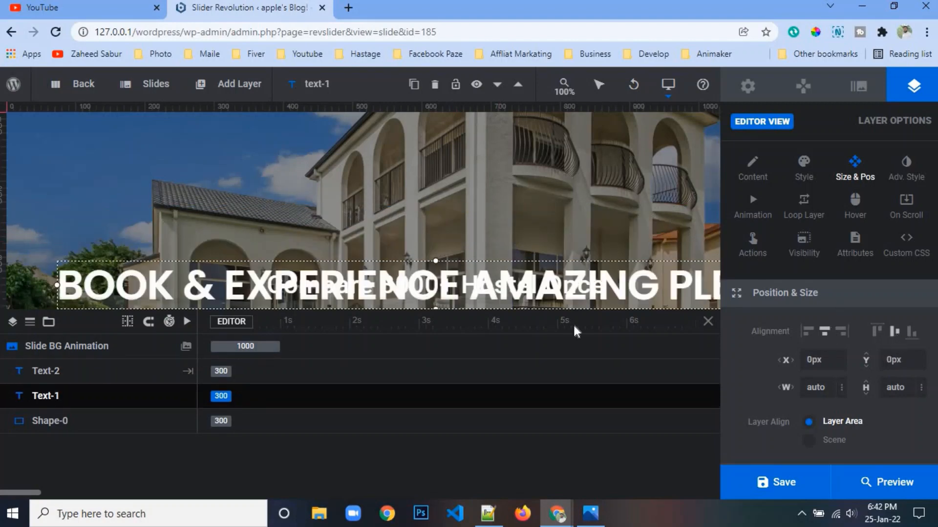
pyautogui.moveTo(516, 286); pyautogui.dragTo(521, 234)
pyautogui.click(825, 333)
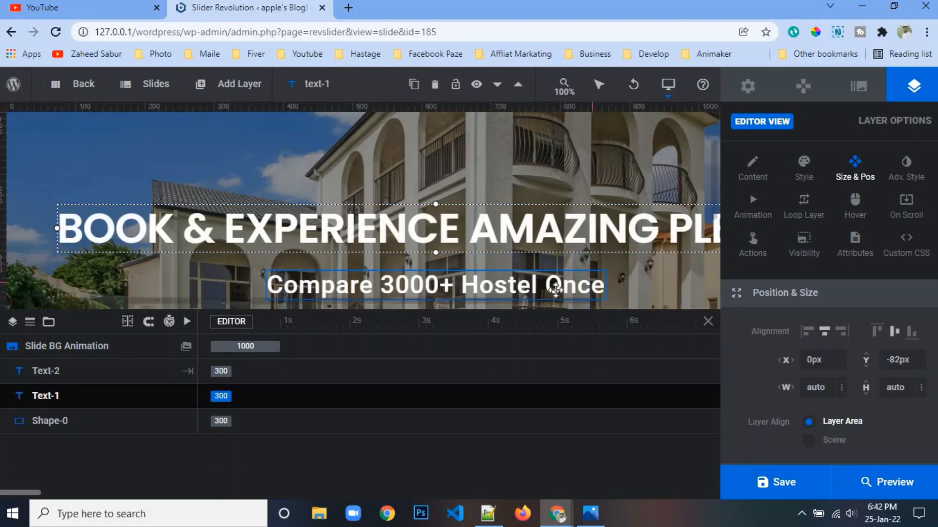
# Compare the text spacing with Hostel 7.png in Photos and move the headline down to a Y offset of about -77px
pyautogui.click(555, 290)
pyautogui.click(591, 514)
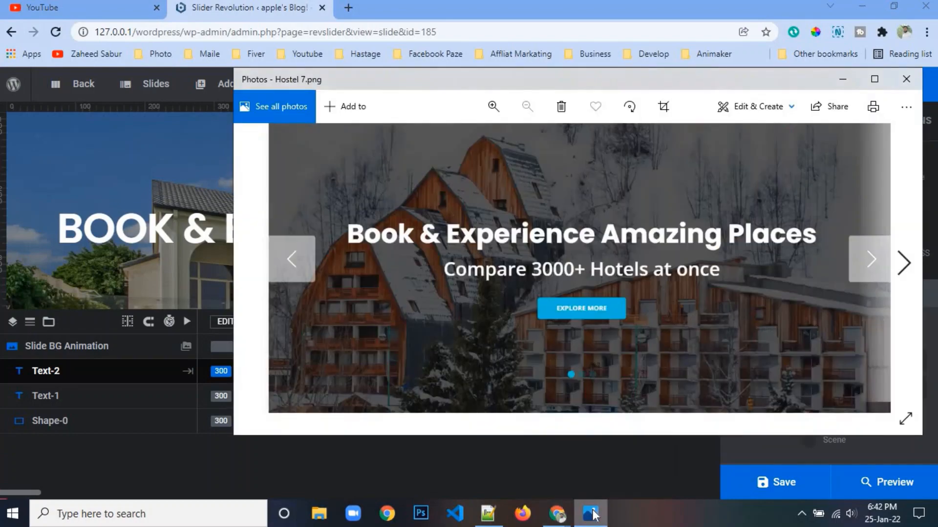
pyautogui.click(592, 514)
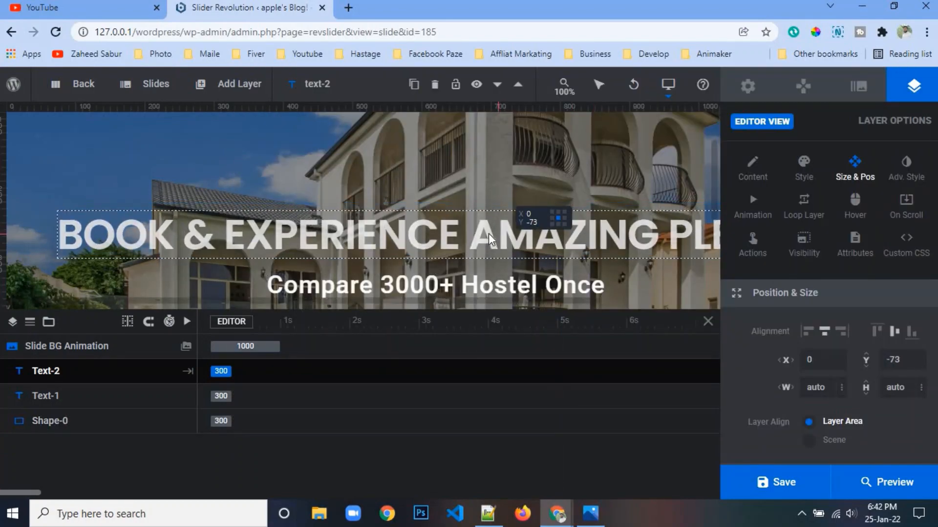
pyautogui.click(489, 238)
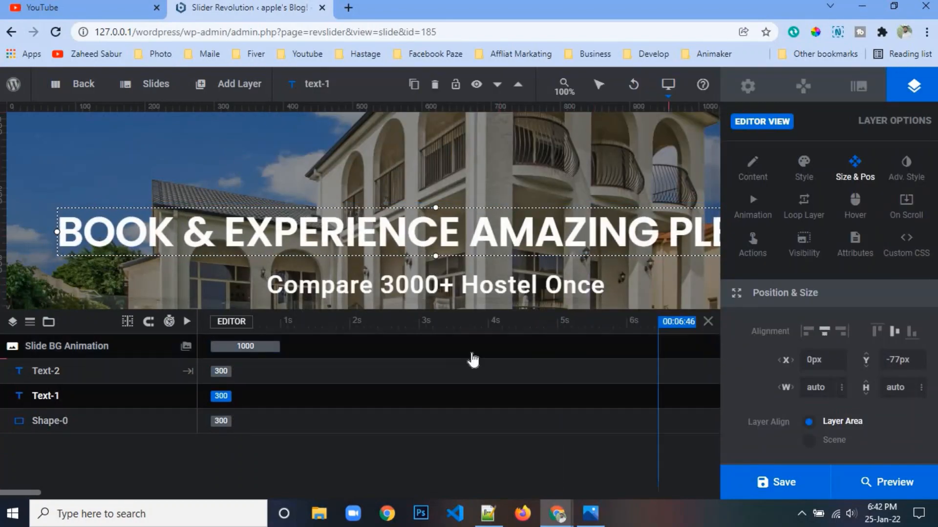
# Add a button layer to the slide using the small rectangular blue "Click Here" preset
pyautogui.moveTo(157, 93)
pyautogui.moveTo(232, 95)
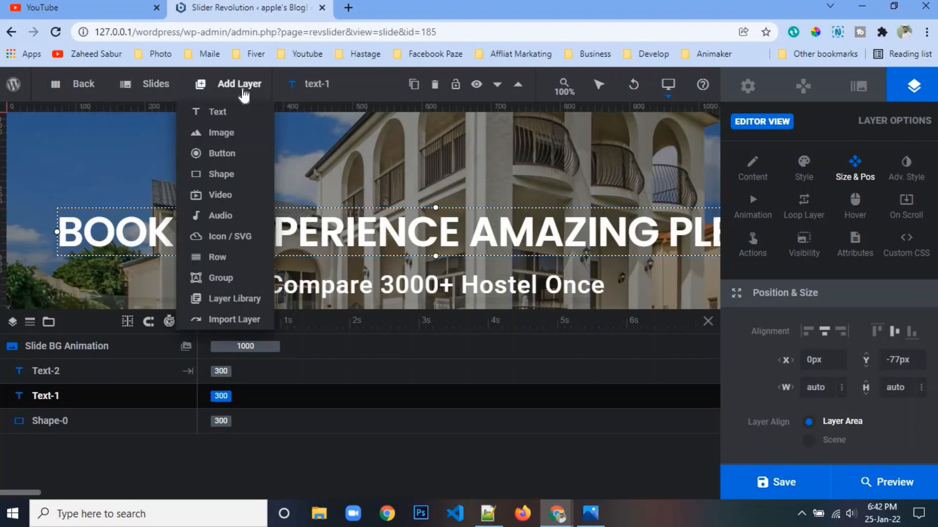
pyautogui.click(224, 155)
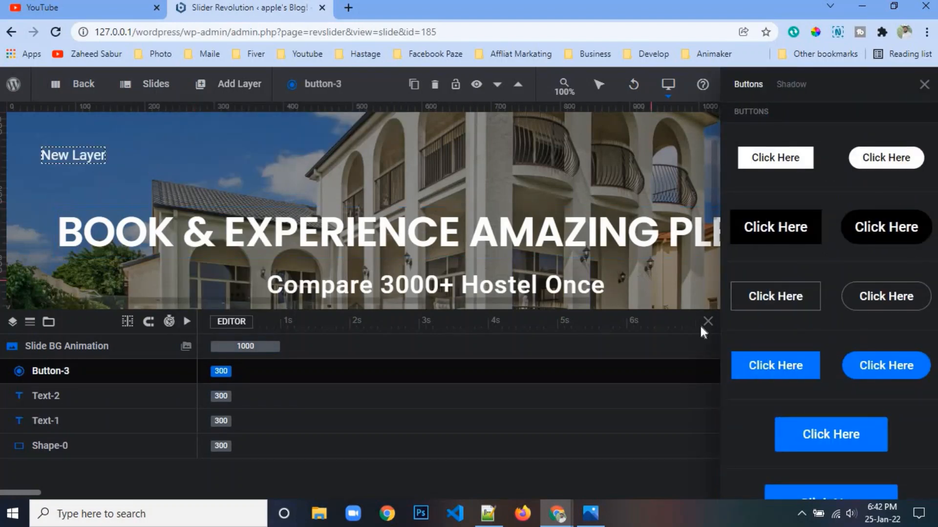
pyautogui.click(771, 371)
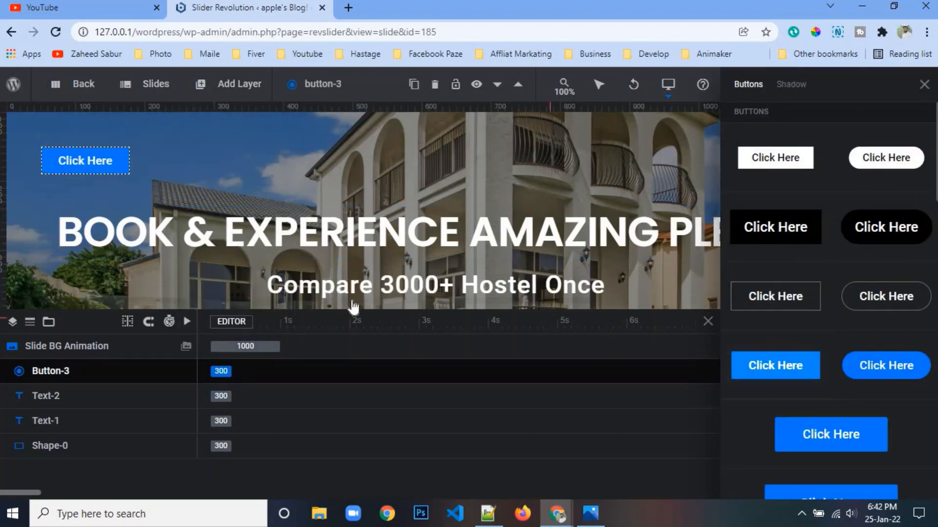
pyautogui.click(923, 85)
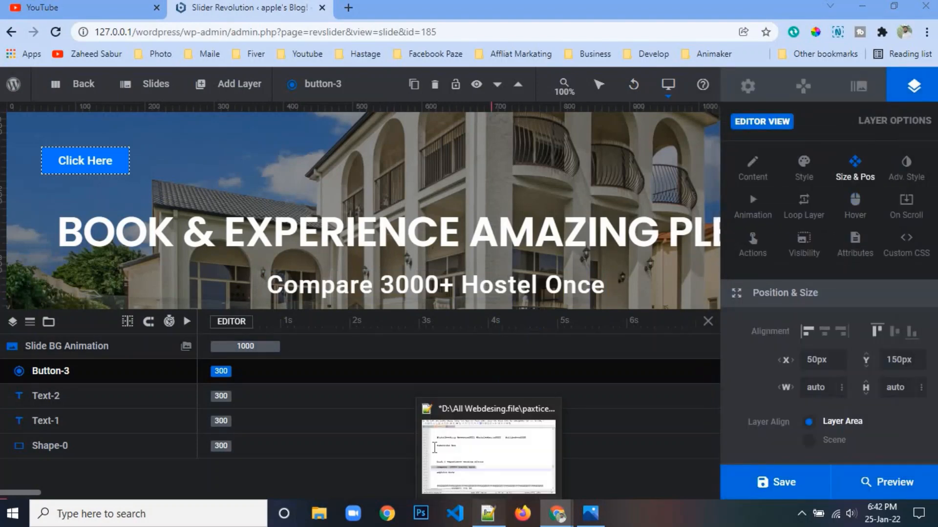
# Switch to Notepad++ and copy the "explore more" line from mannan.html, then return to the slide editor
pyautogui.click(488, 513)
pyautogui.tripleClick(169, 366)
pyautogui.tripleClick(172, 375)
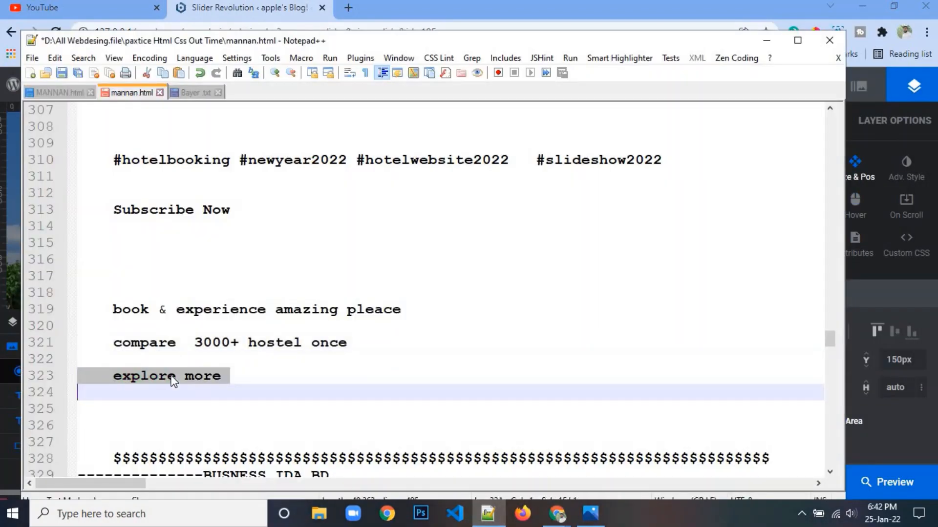
pyautogui.rightClick(172, 375)
pyautogui.click(205, 107)
pyautogui.click(766, 42)
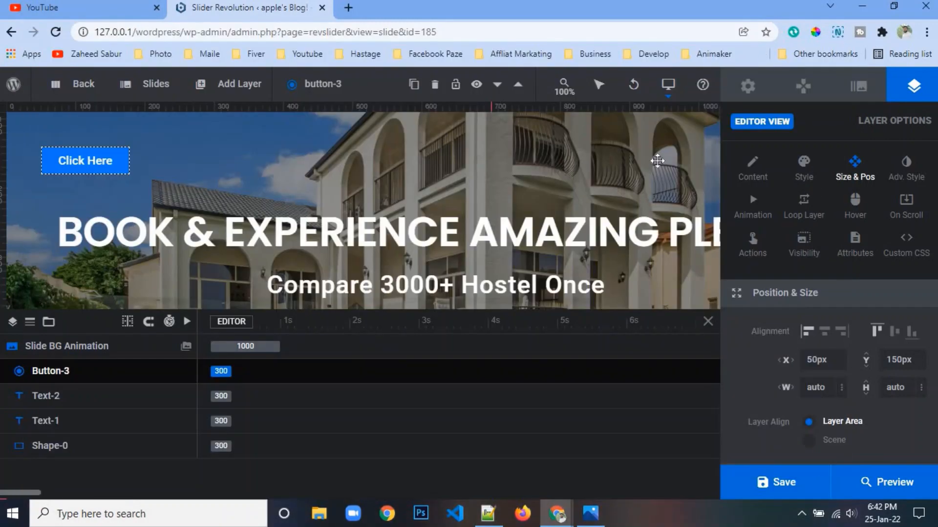
# Replace the button layer's "Click Here" text with the copied "explore more"
pyautogui.click(803, 171)
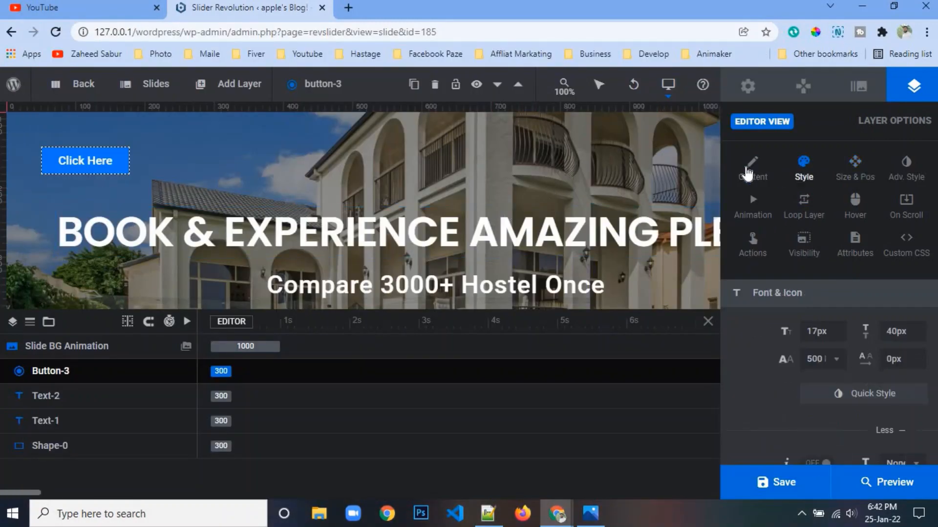
pyautogui.click(752, 169)
pyautogui.moveTo(748, 361); pyautogui.dragTo(793, 364)
pyautogui.rightClick(793, 364)
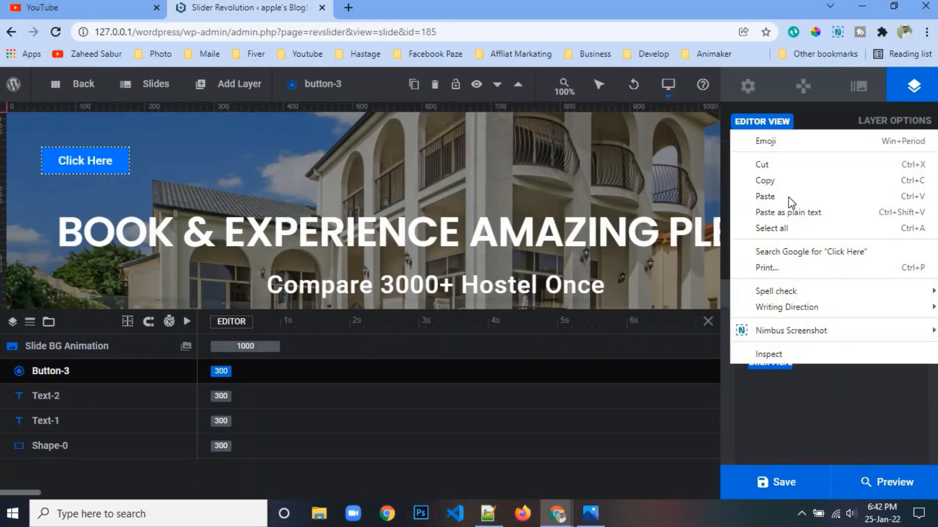
pyautogui.click(788, 195)
# Set the button's text transform to Uppercase, as in the Hostel 7.png reference, and its font size to 15px
pyautogui.click(803, 168)
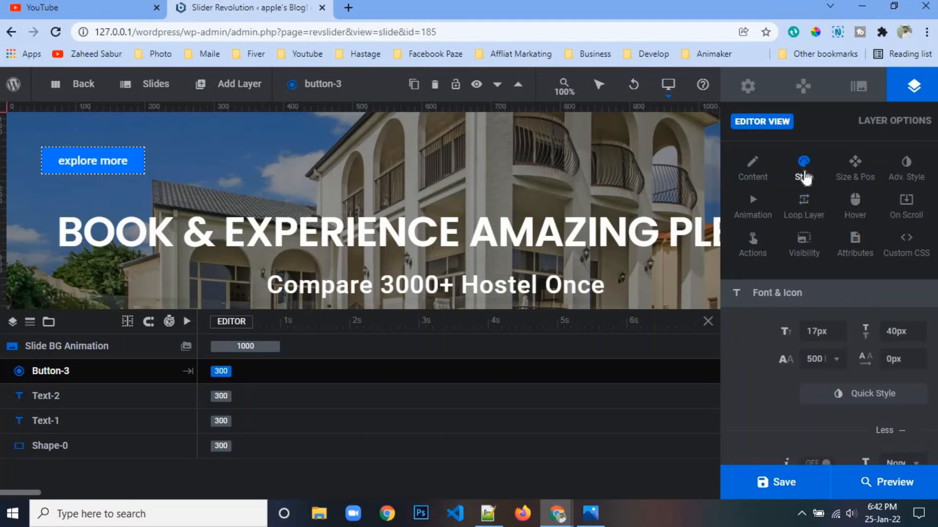
pyautogui.scroll(-5, 813, 376)
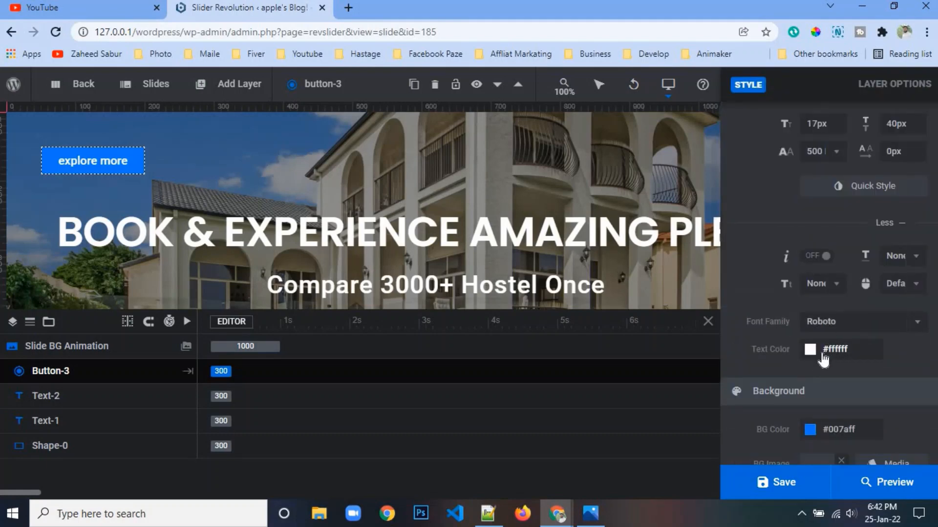
pyautogui.click(825, 290)
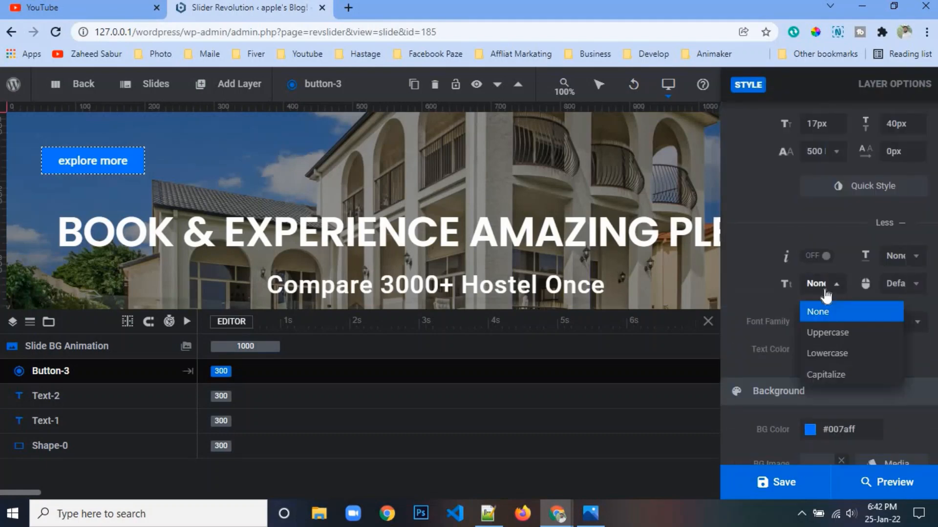
pyautogui.click(596, 513)
pyautogui.click(595, 513)
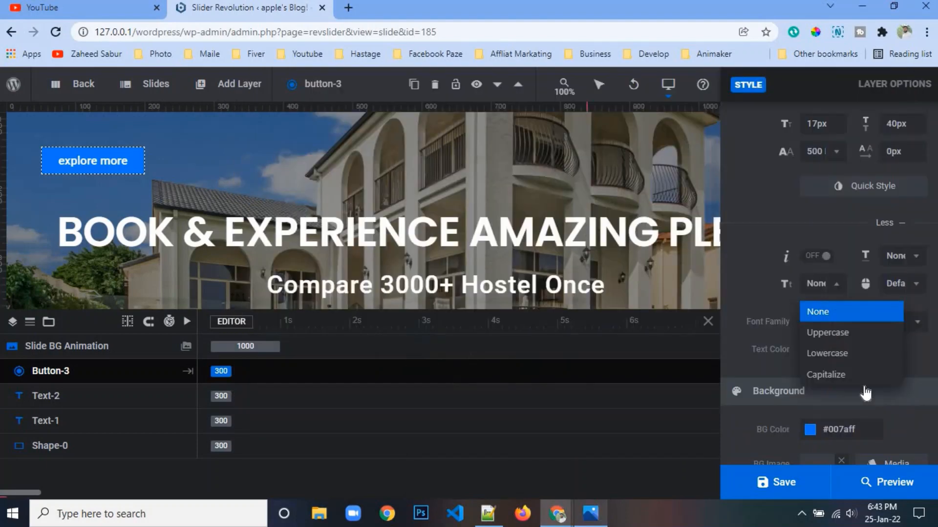
pyautogui.click(841, 334)
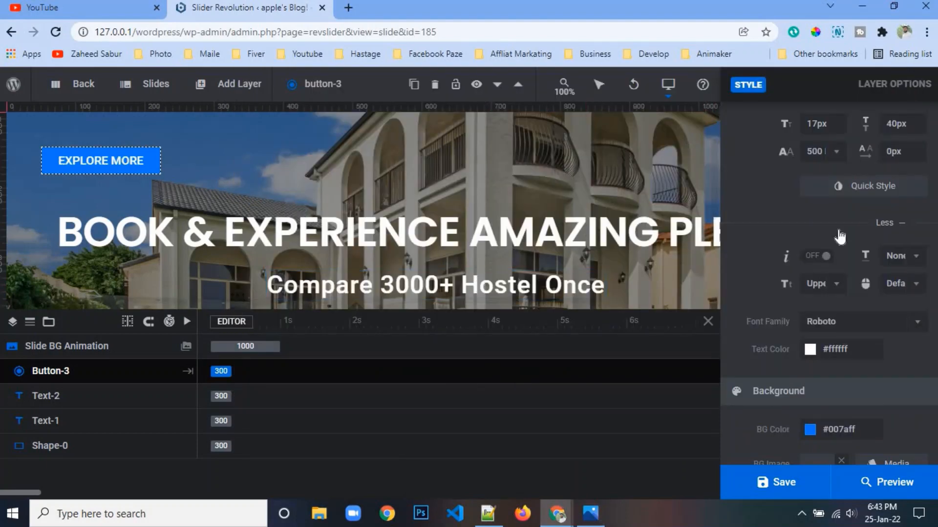
pyautogui.click(823, 125)
pyautogui.write('15px')
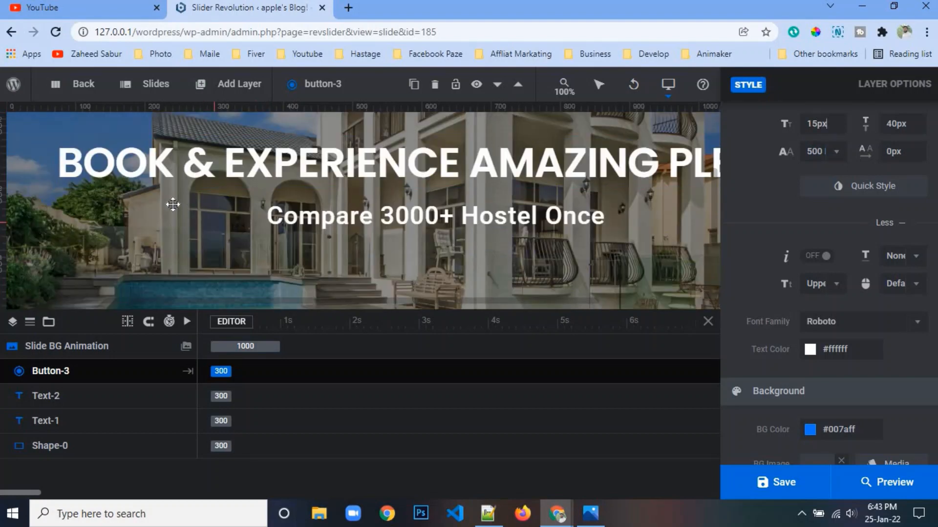
# Move the "EXPLORE MORE" button just below the subheading, checking its placement against the Hostel 7.png reference
pyautogui.moveTo(130, 169); pyautogui.dragTo(387, 331)
pyautogui.scroll(-1, 408, 190)
pyautogui.scroll(-1, 370, 262)
pyautogui.scroll(1, 372, 272)
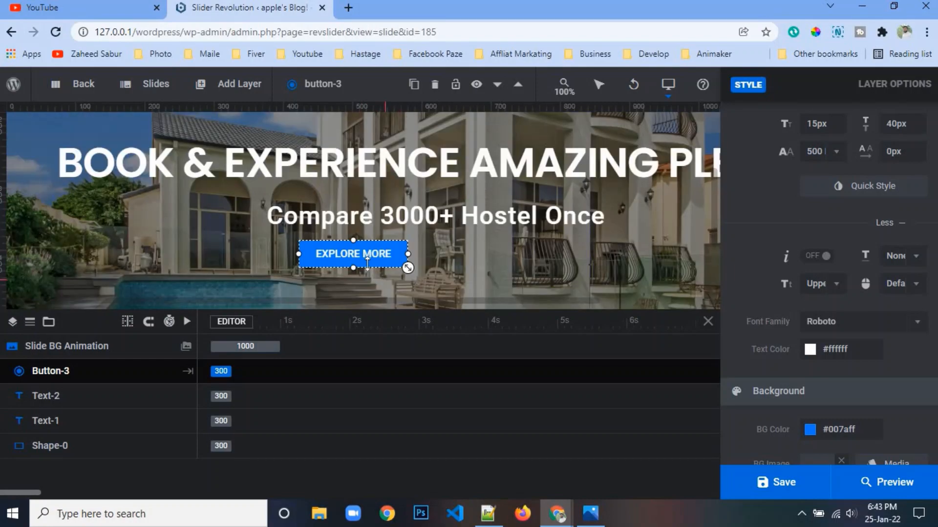
pyautogui.moveTo(376, 266); pyautogui.dragTo(375, 274)
pyautogui.click(590, 512)
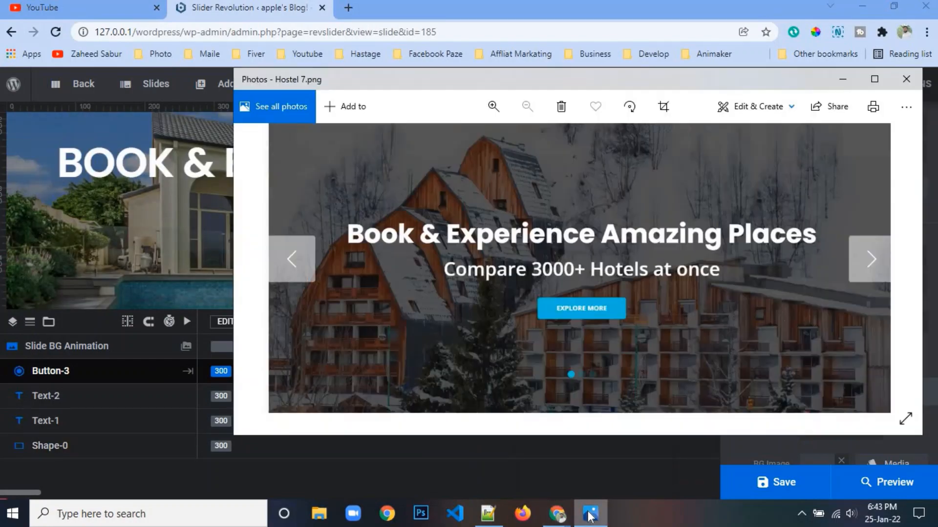
pyautogui.click(590, 513)
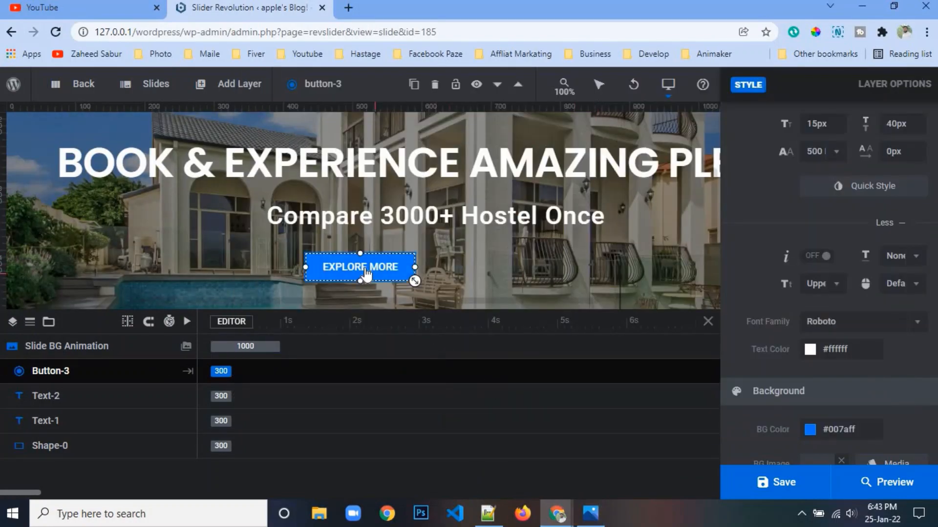
pyautogui.moveTo(363, 266); pyautogui.dragTo(366, 262)
pyautogui.scroll(4, 875, 330)
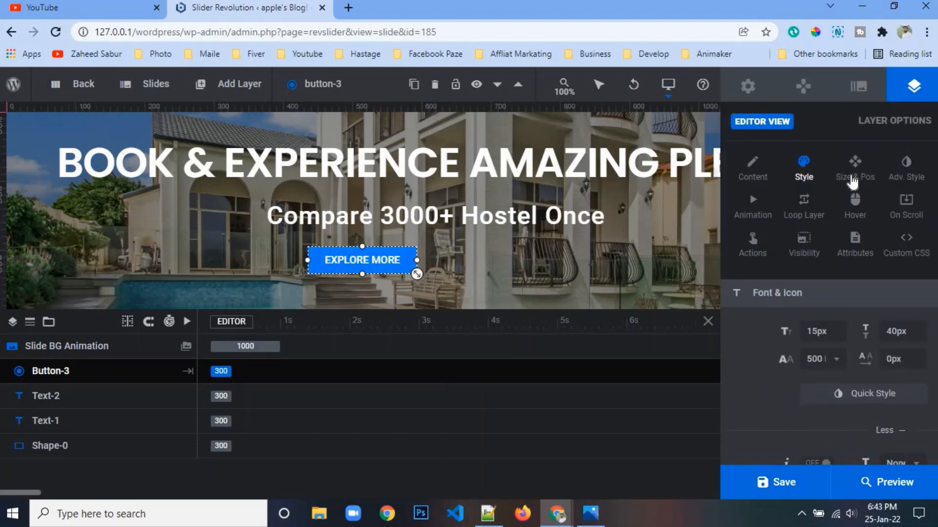
# Centre the "EXPLORE MORE" button horizontally in the layer area
pyautogui.click(854, 168)
pyautogui.click(832, 333)
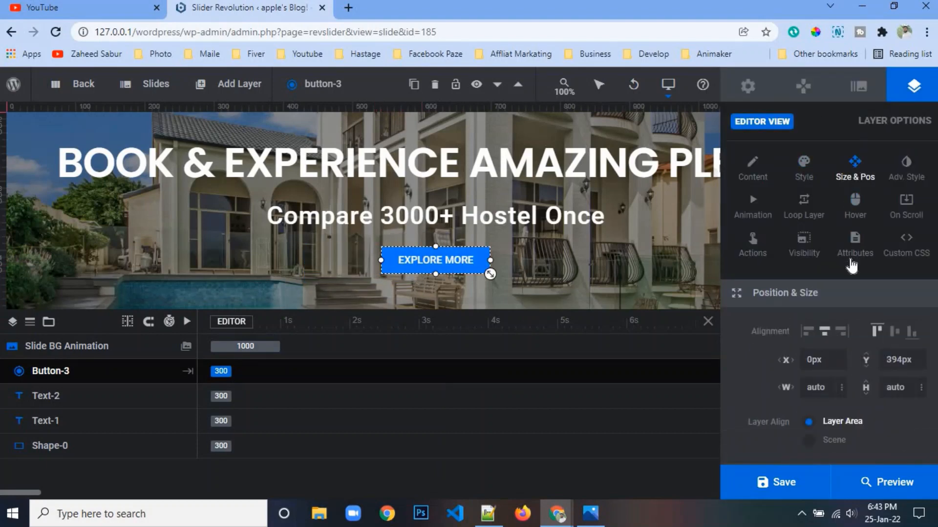
# Look through the button layer's size, position and advanced style settings for a corner rounding option
pyautogui.scroll(-5, 850, 278)
pyautogui.scroll(5, 850, 279)
pyautogui.click(906, 210)
pyautogui.scroll(-5, 835, 367)
pyautogui.scroll(-1, 835, 367)
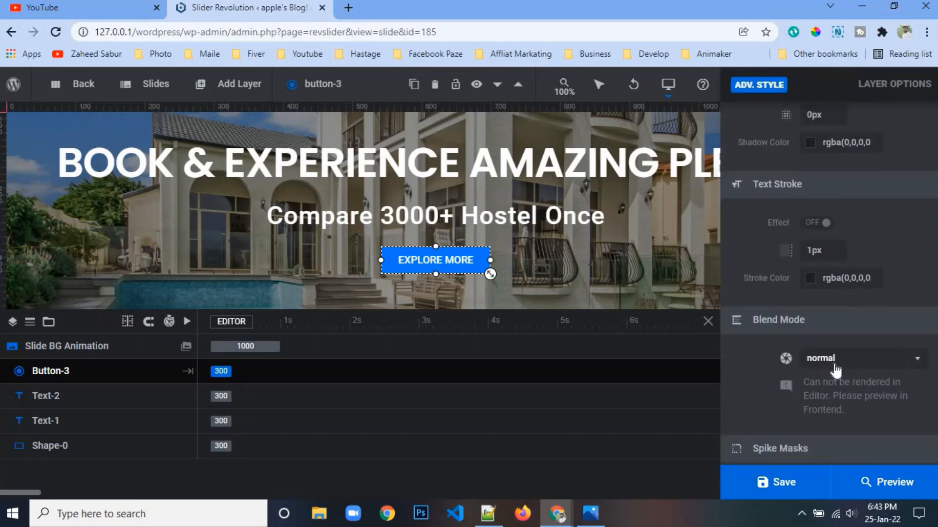
pyautogui.scroll(-3, 835, 367)
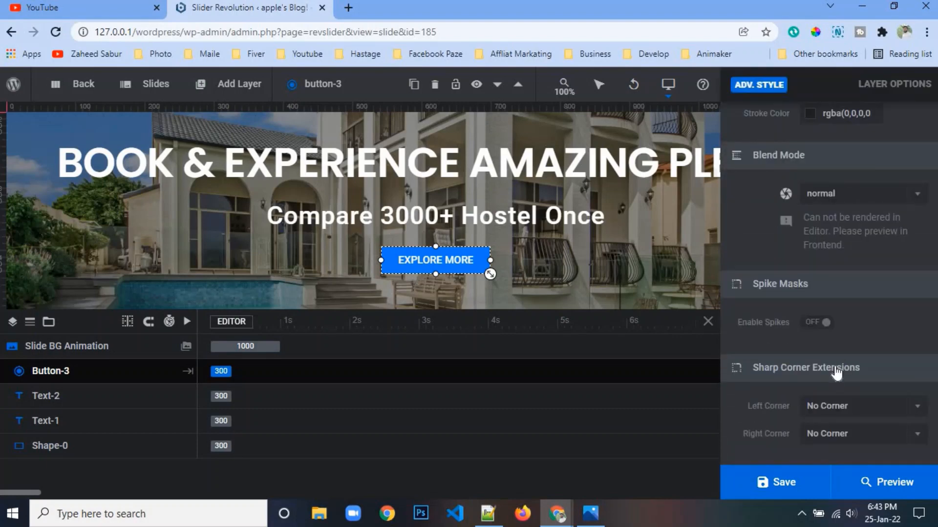
pyautogui.scroll(2, 836, 372)
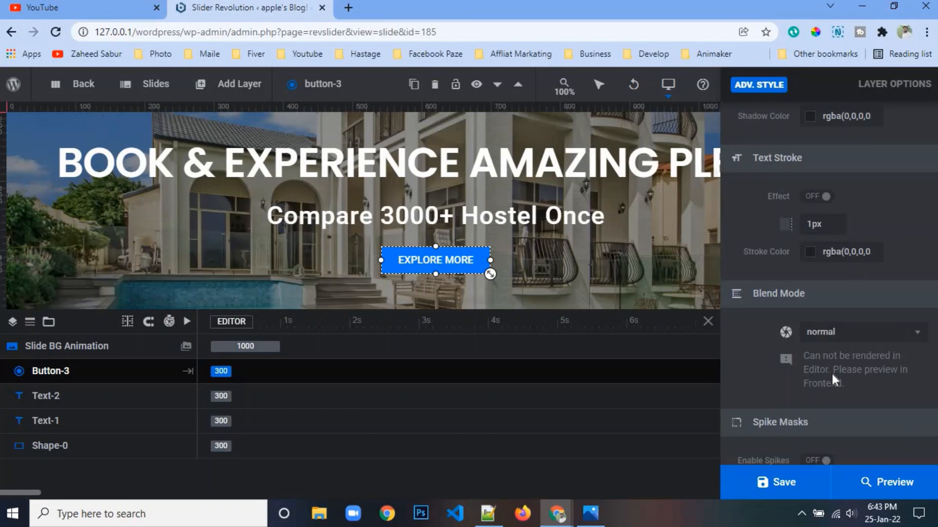
pyautogui.scroll(-2, 807, 370)
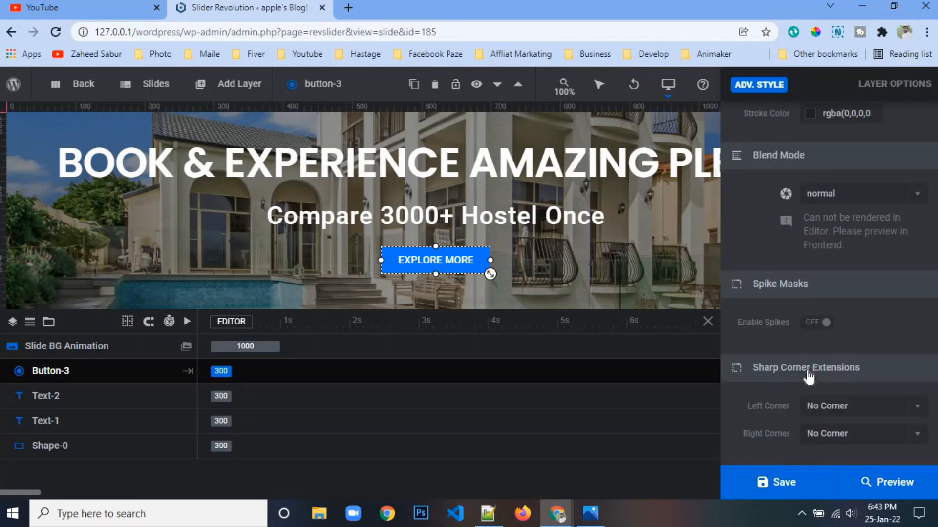
pyautogui.scroll(6, 808, 375)
pyautogui.scroll(5, 807, 370)
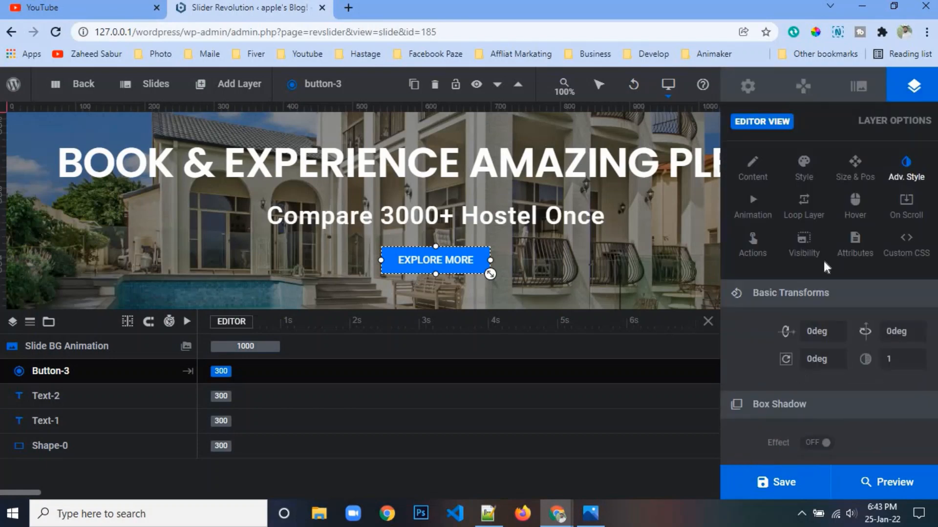
pyautogui.click(847, 169)
pyautogui.scroll(-3, 780, 354)
pyautogui.scroll(5, 781, 355)
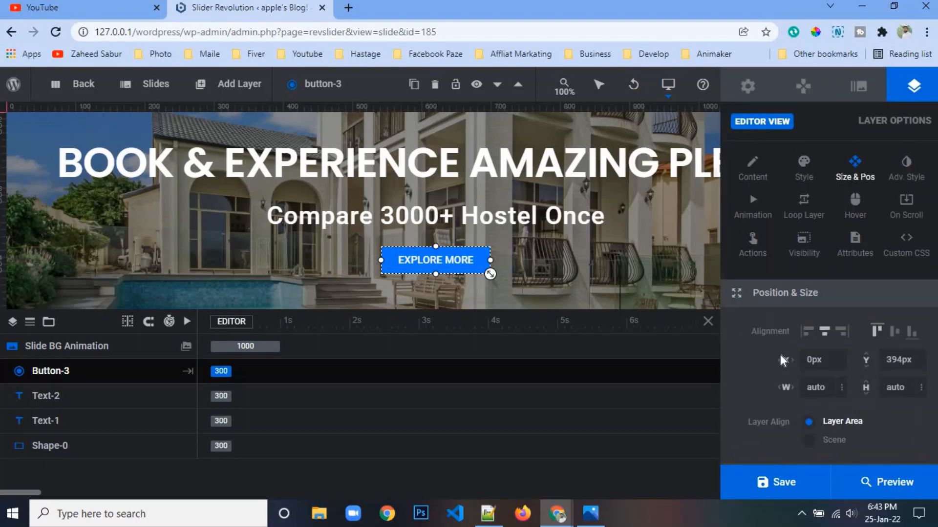
pyautogui.click(921, 183)
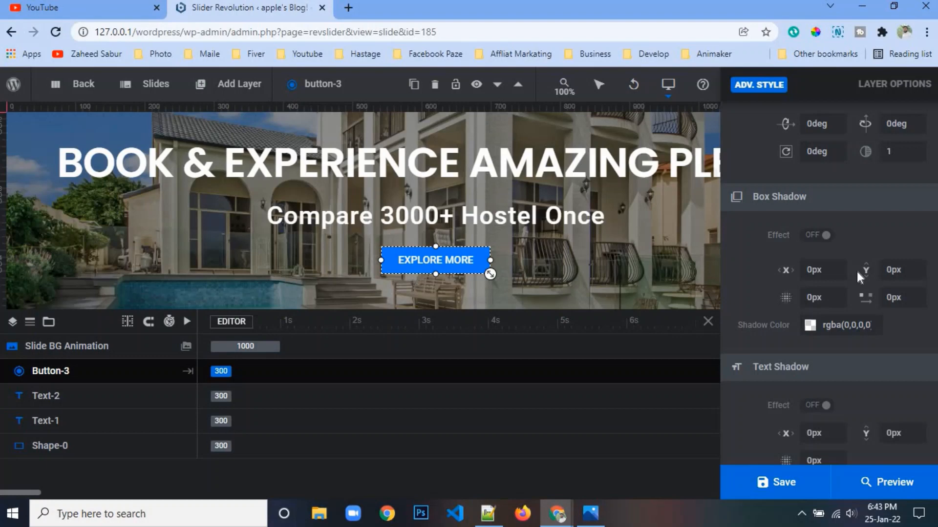
pyautogui.scroll(-4, 857, 272)
pyautogui.scroll(-3, 858, 279)
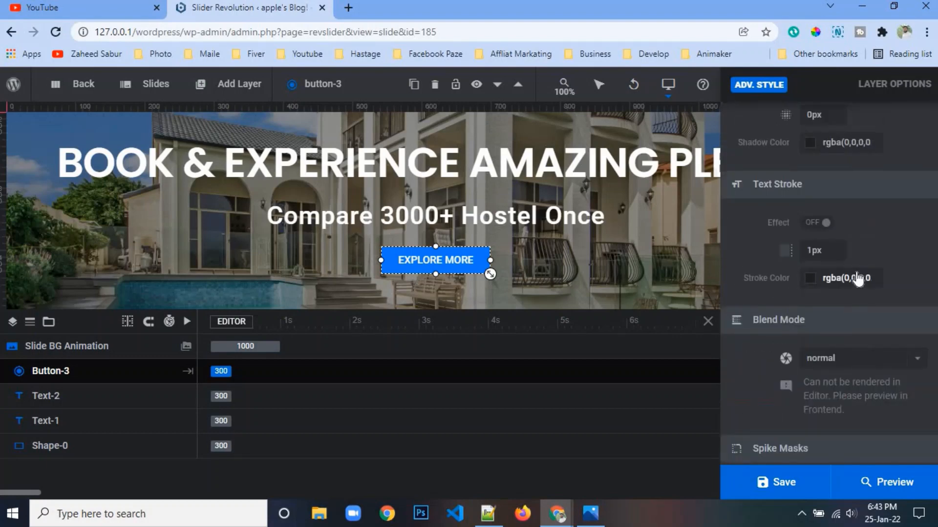
pyautogui.scroll(-3, 858, 279)
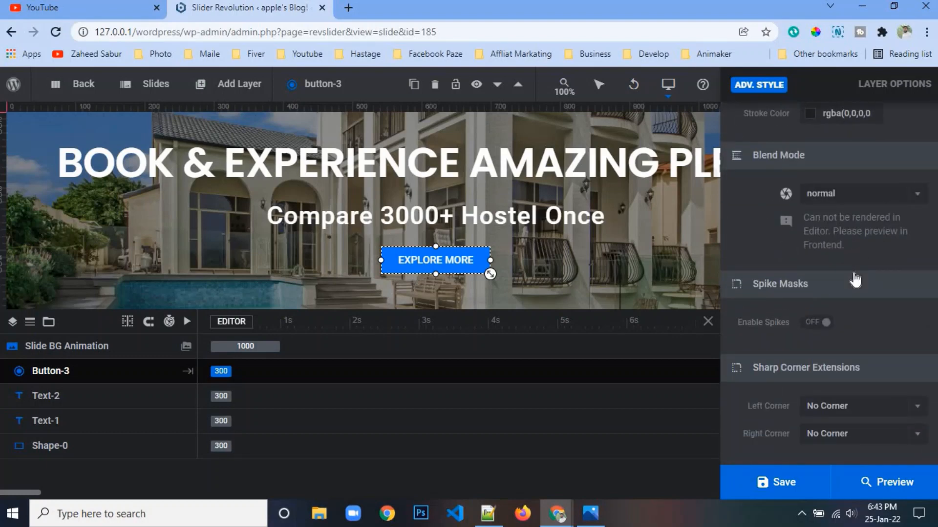
pyautogui.scroll(10, 852, 283)
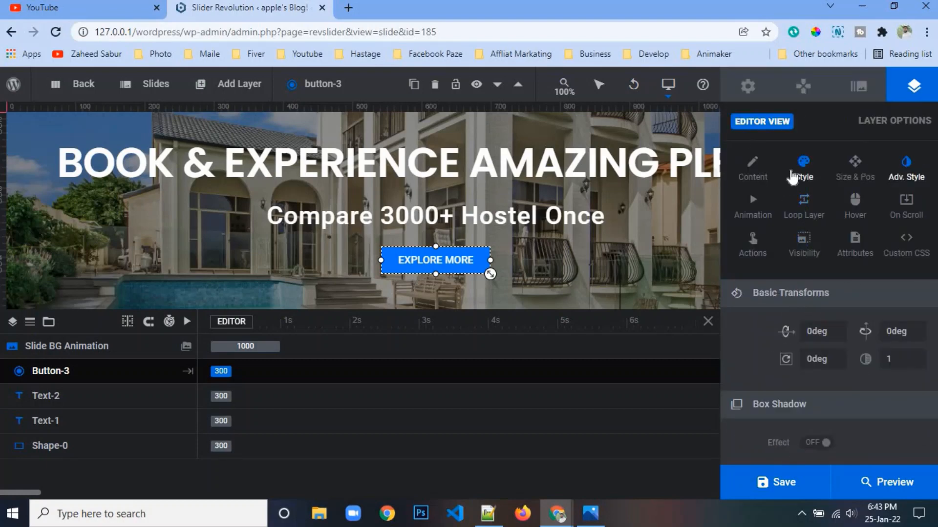
# Link the button's four corner radius values in its style settings and set its border style to Solid
pyautogui.click(801, 175)
pyautogui.scroll(-5, 810, 312)
pyautogui.scroll(-5, 807, 325)
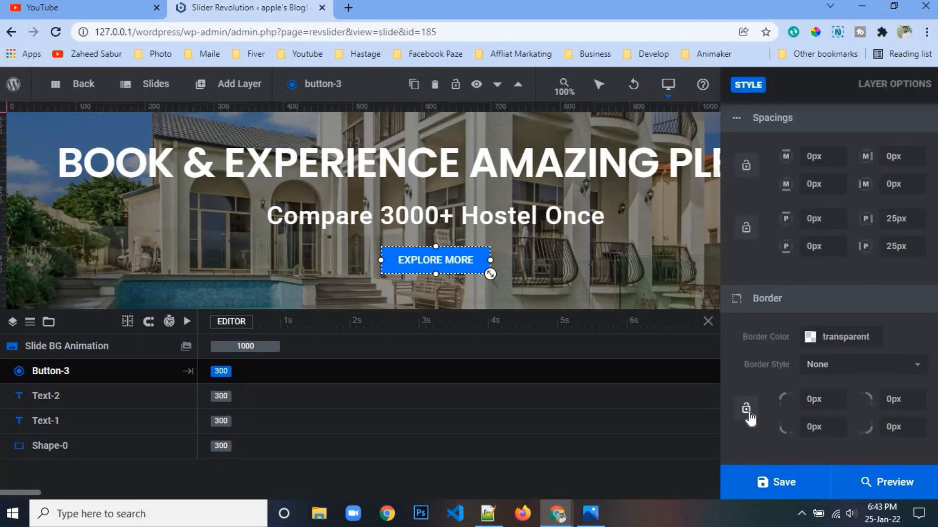
pyautogui.click(745, 409)
pyautogui.click(823, 370)
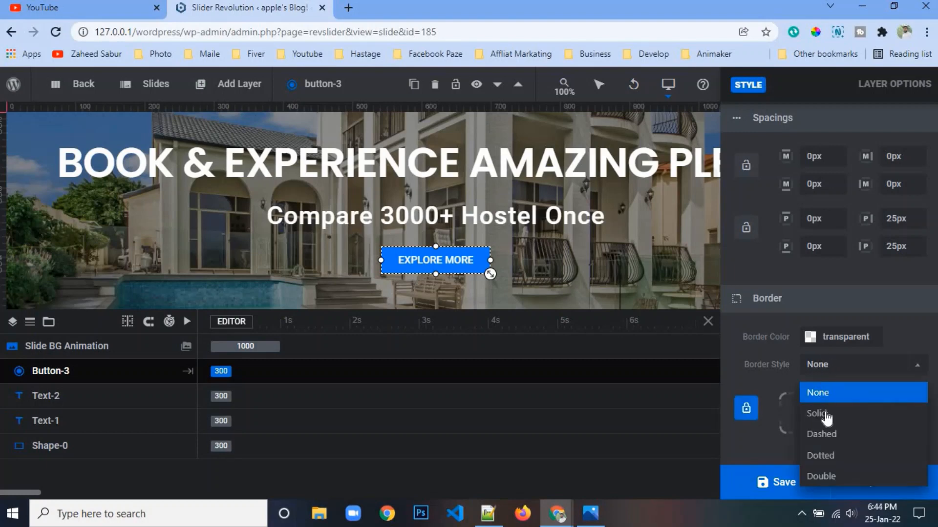
pyautogui.click(825, 411)
# Try a 10px top border width on the button and clear it again
pyautogui.doubleClick(815, 399)
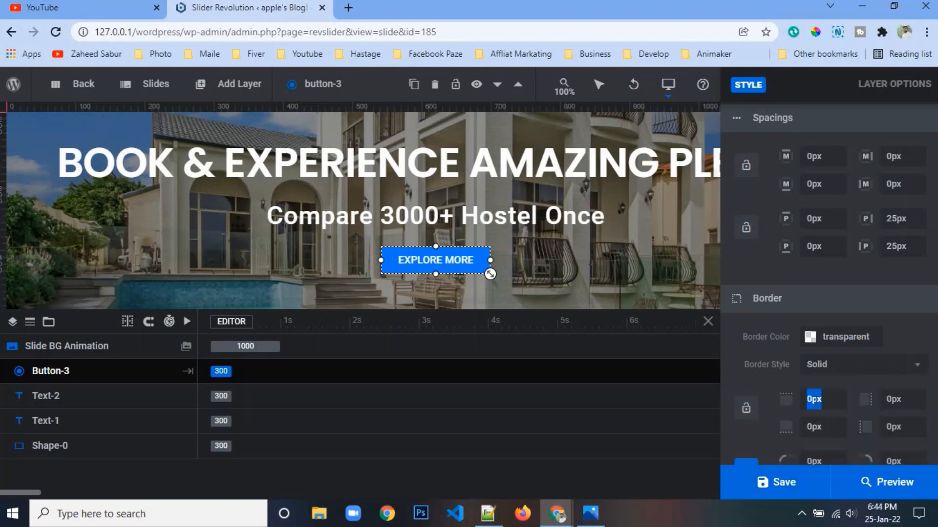
pyautogui.write('10px')
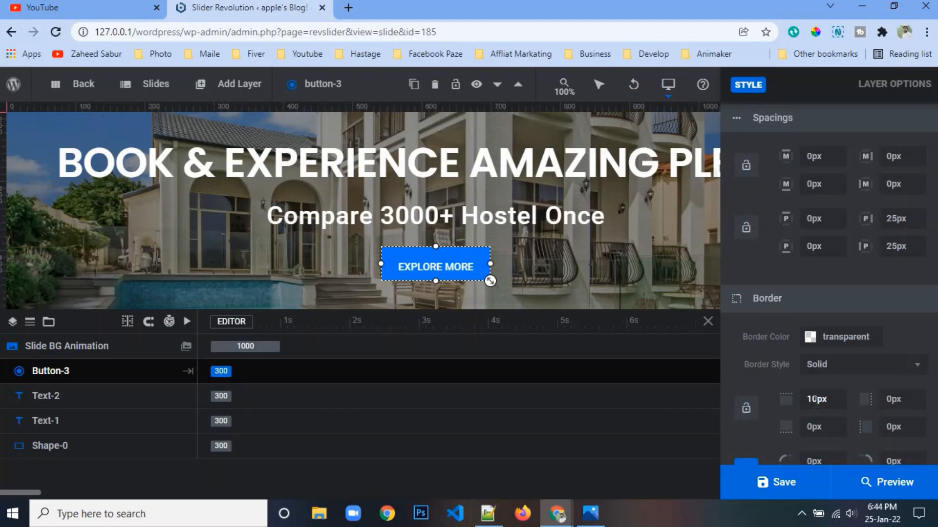
pyautogui.scroll(-1, 856, 398)
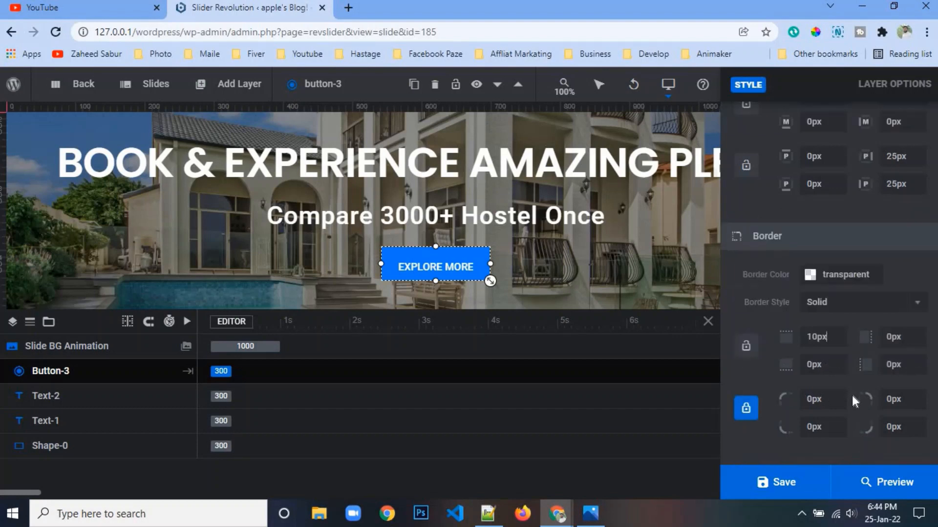
pyautogui.doubleClick(824, 337)
pyautogui.press('BackSpace')
# Set all four corner radii of the button to 10px and check the rounded shape against the Hostel 7.png reference
pyautogui.doubleClick(819, 399)
pyautogui.write('10')
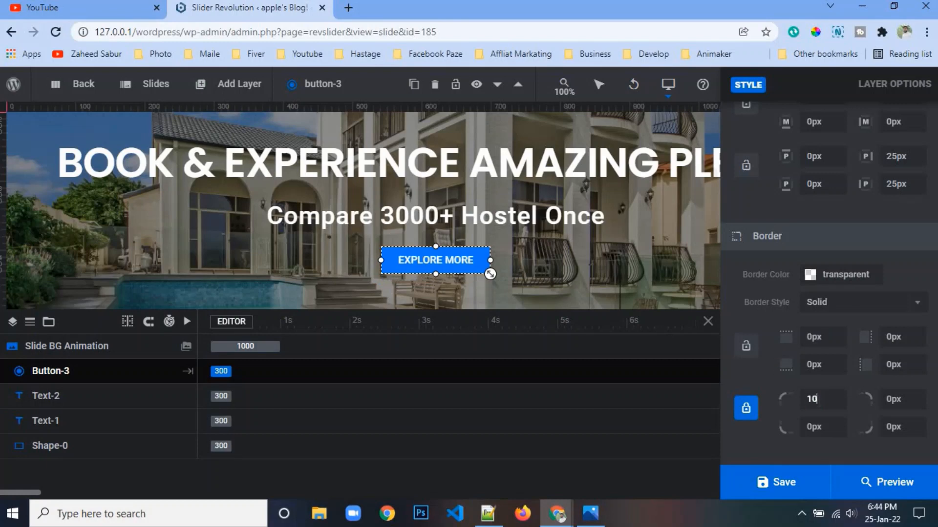
pyautogui.write('px')
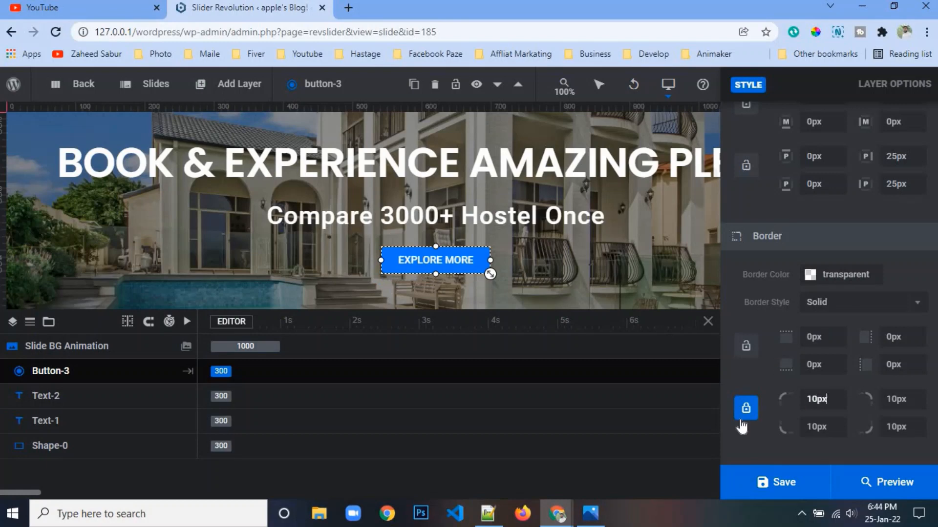
pyautogui.click(594, 519)
pyautogui.click(594, 519)
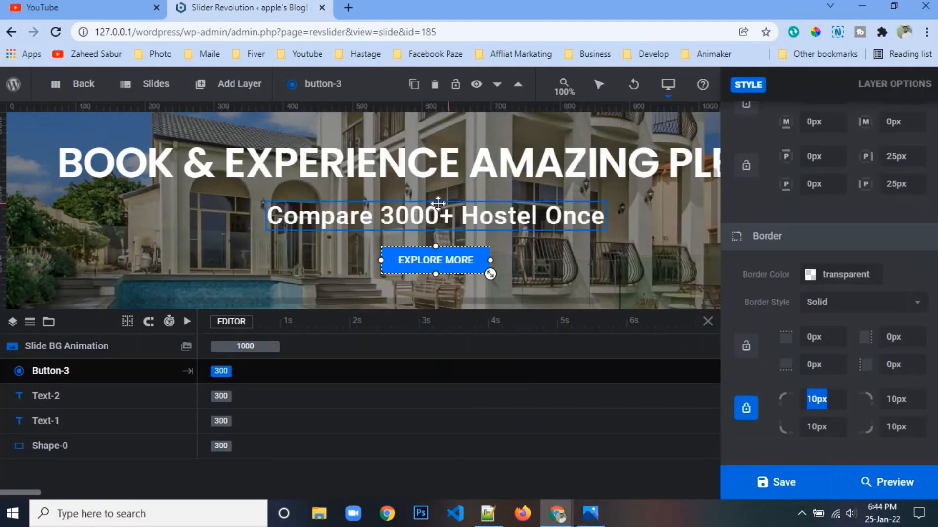
pyautogui.click(438, 202)
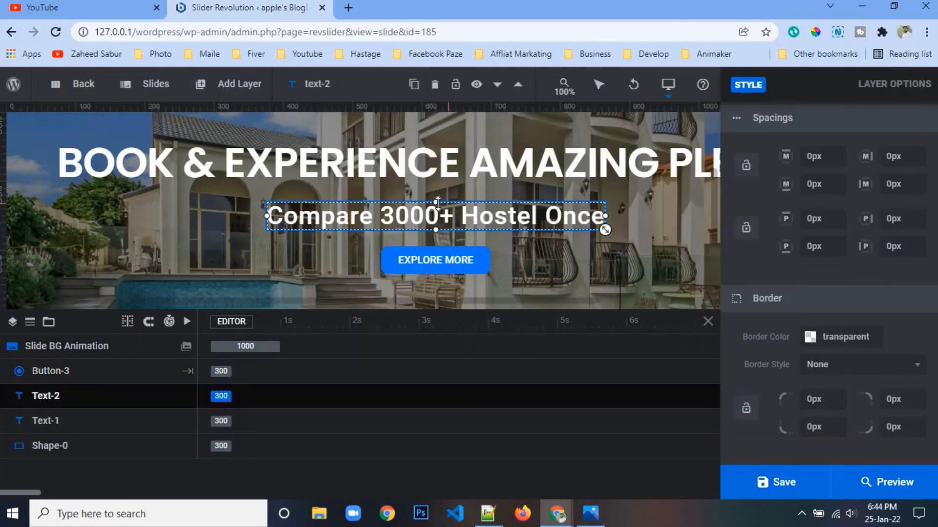
pyautogui.click(448, 261)
# Open the media library from the slide's background options and upload Hostel 7.png from the Hostel Slider folder on the Desktop
pyautogui.scroll(5, 811, 312)
pyautogui.scroll(2, 811, 313)
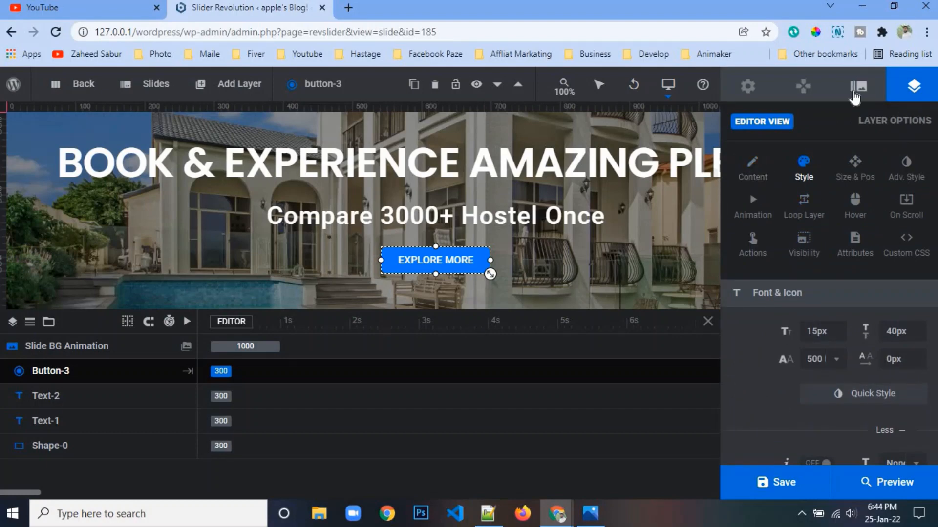
pyautogui.click(858, 86)
pyautogui.click(823, 361)
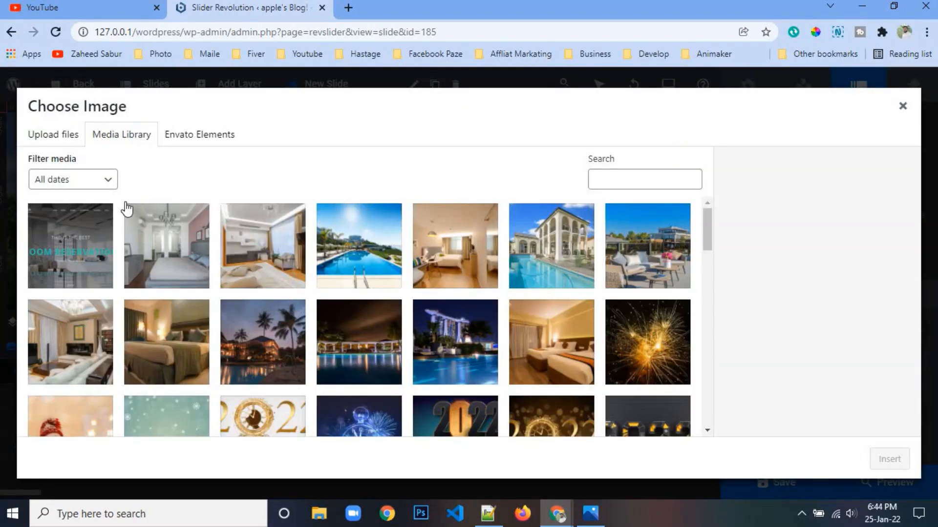
pyautogui.click(61, 138)
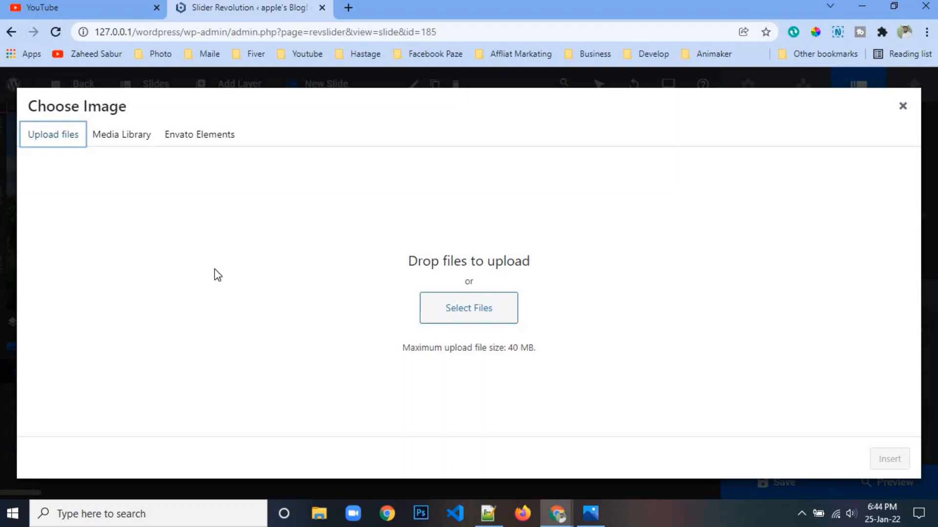
pyautogui.click(476, 318)
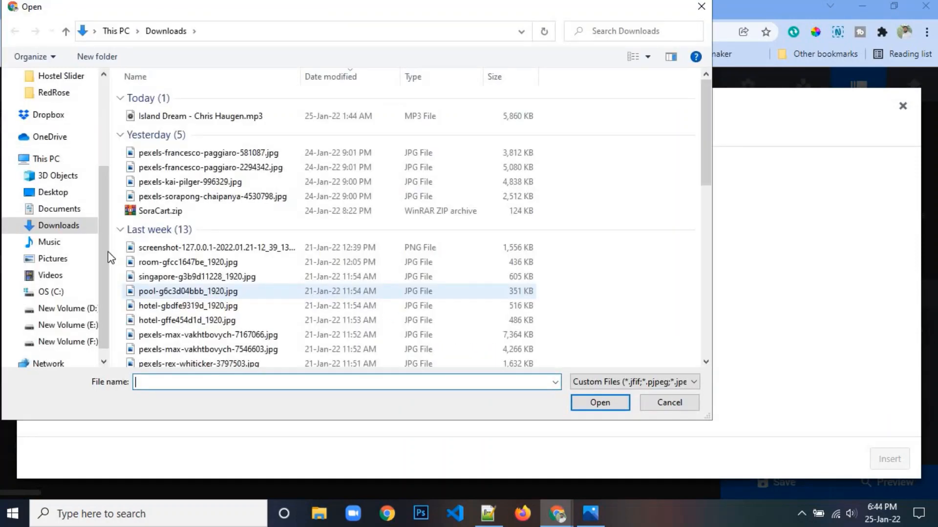
pyautogui.click(54, 193)
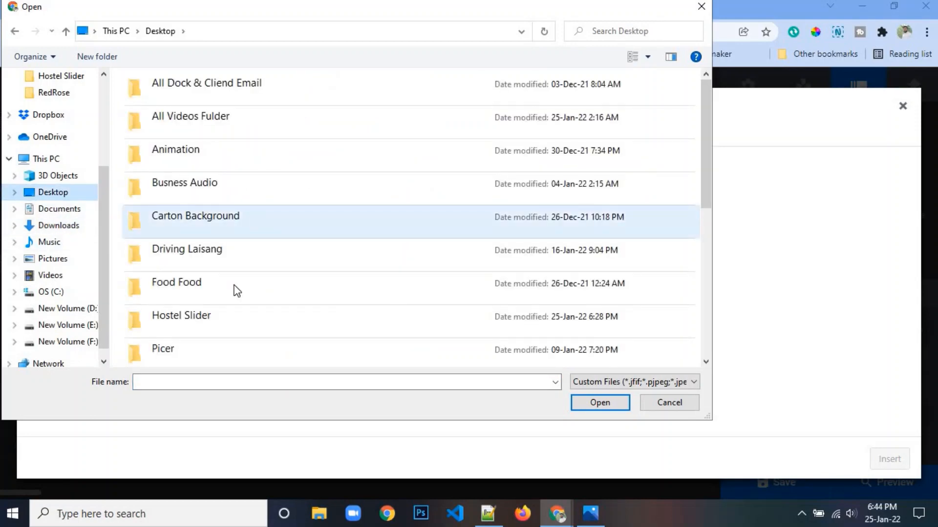
pyautogui.doubleClick(230, 319)
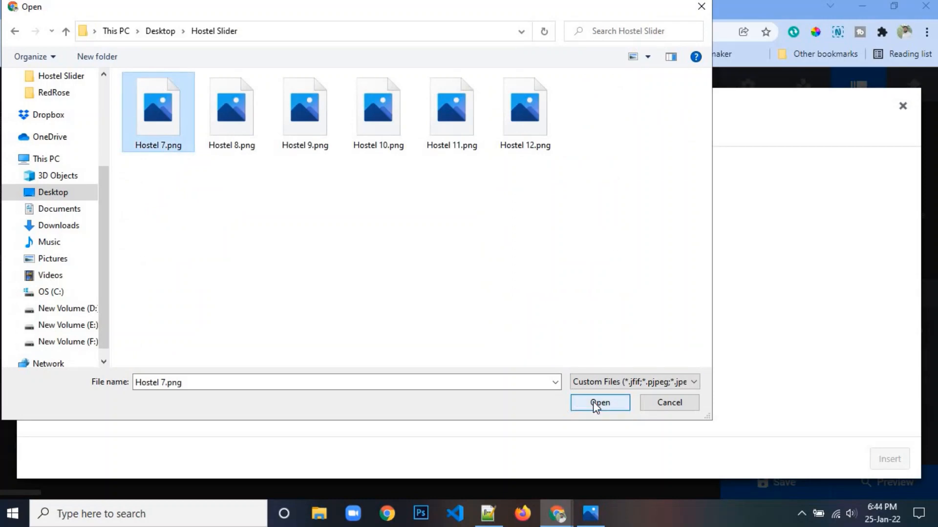
pyautogui.click(595, 404)
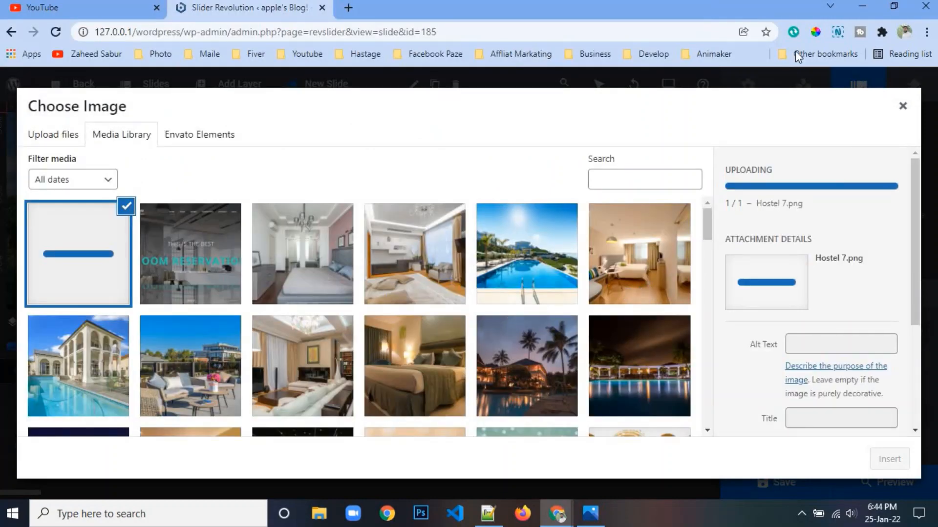
# Sample the button's blue in the Hostel 7 thumbnail with ColorPick Eyedropper, copy hex code 02C3DA, and close the media library without inserting an image
pyautogui.click(813, 32)
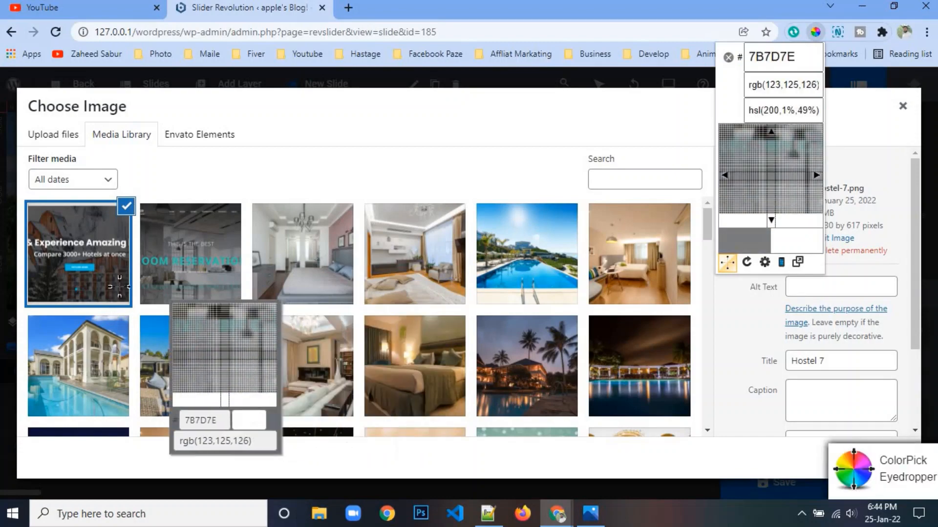
pyautogui.click(89, 267)
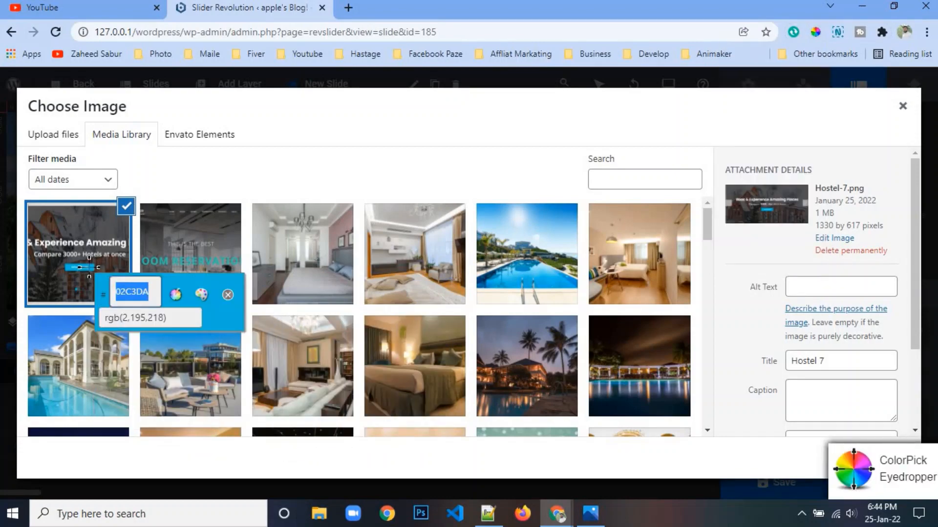
pyautogui.rightClick(139, 296)
pyautogui.click(168, 309)
pyautogui.click(227, 295)
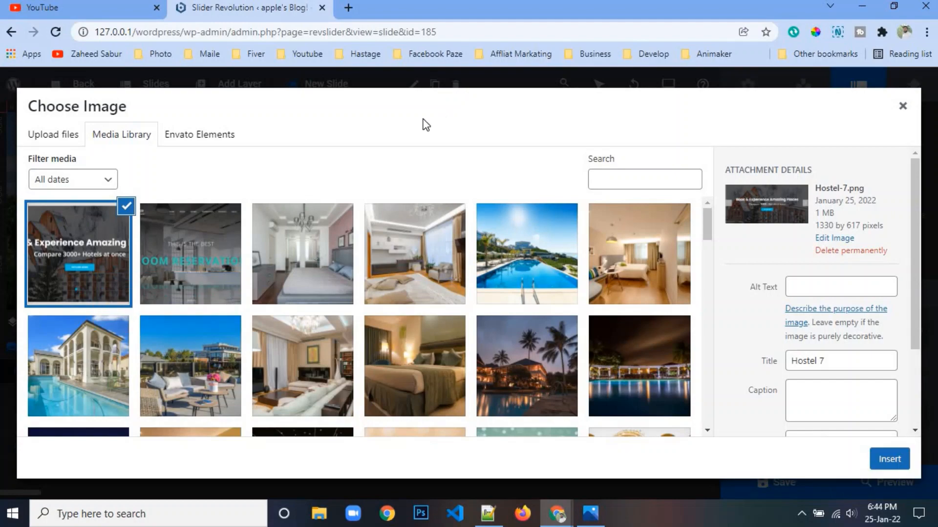
pyautogui.click(903, 107)
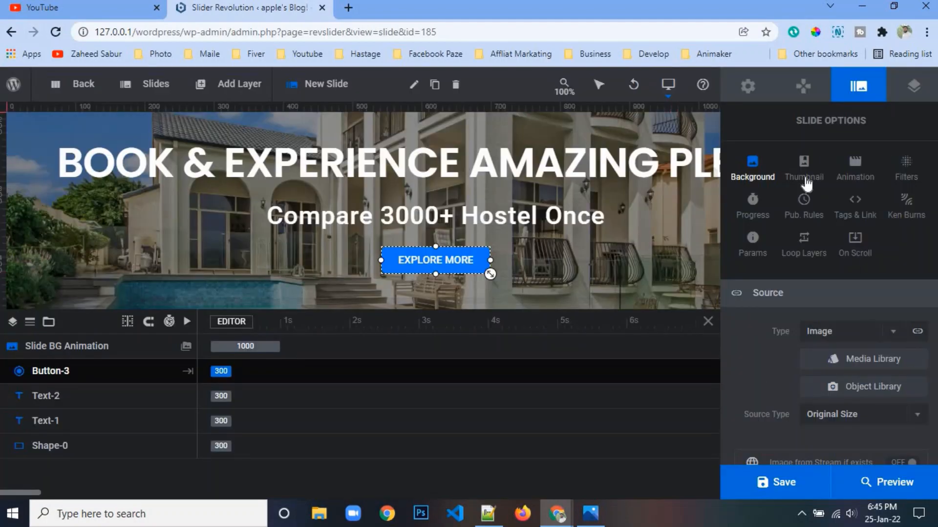
# Set the "EXPLORE MORE" button's background color to the copied #02c3da
pyautogui.click(802, 86)
pyautogui.click(855, 93)
pyautogui.scroll(-3, 797, 344)
pyautogui.scroll(3, 796, 340)
pyautogui.click(803, 86)
pyautogui.click(911, 88)
pyautogui.scroll(-5, 796, 352)
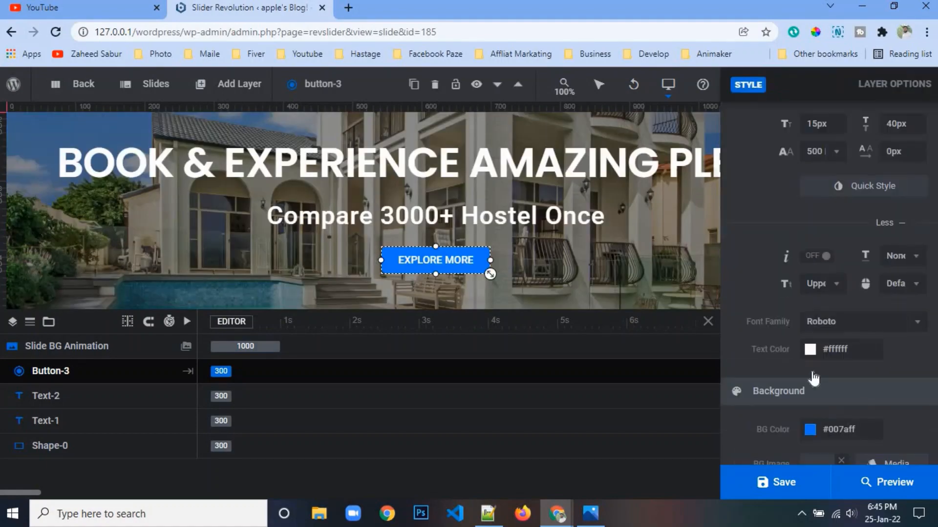
pyautogui.click(810, 360)
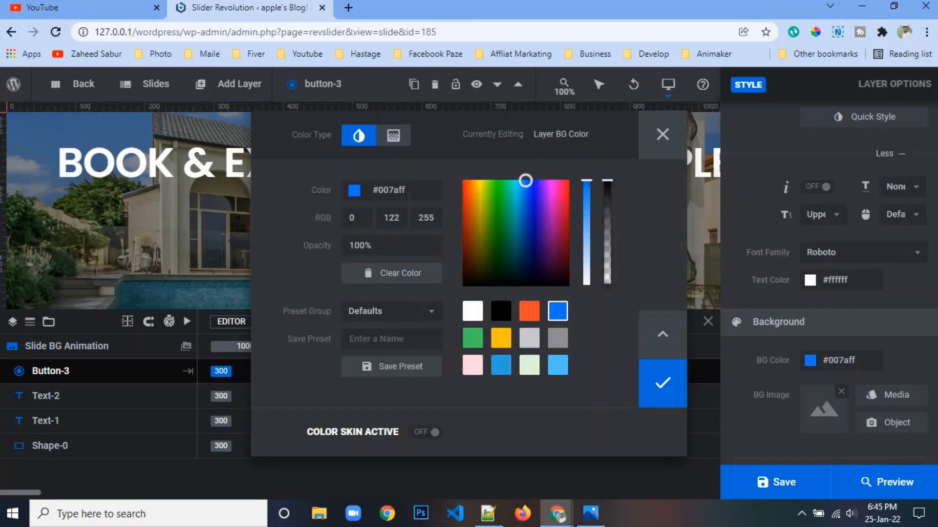
pyautogui.tripleClick(406, 195)
pyautogui.rightClick(405, 197)
pyautogui.click(444, 265)
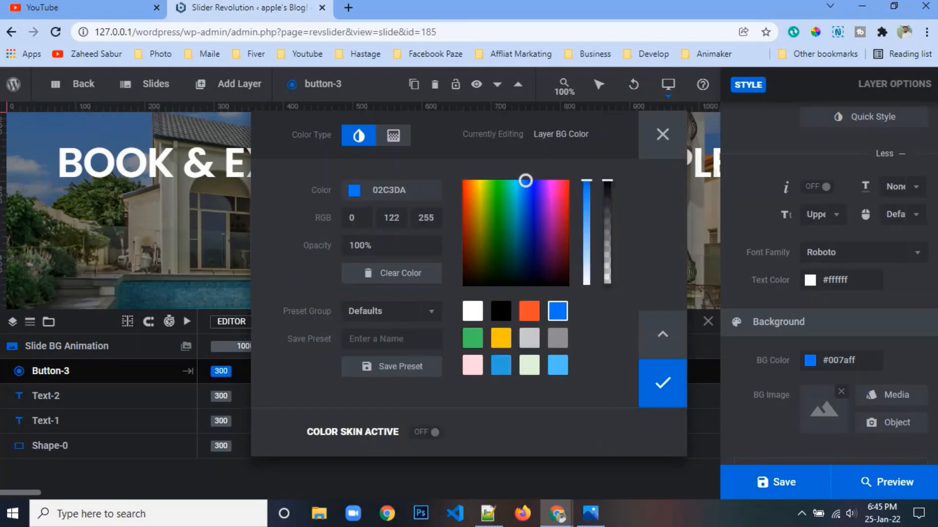
pyautogui.click(660, 382)
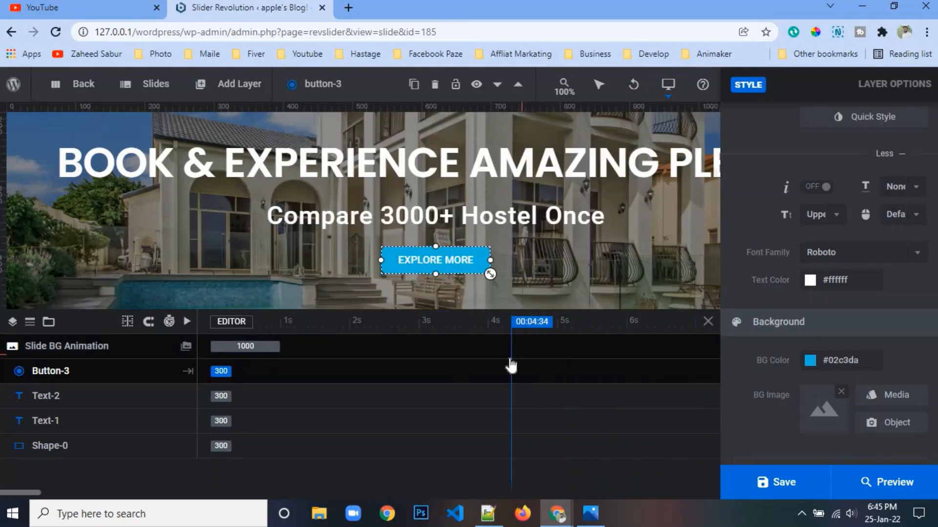
# Check the Hostel 7.png reference, and try the Random Chars entrance transition on the "Compare 3000+ Hostel Once" subheading
pyautogui.click(590, 513)
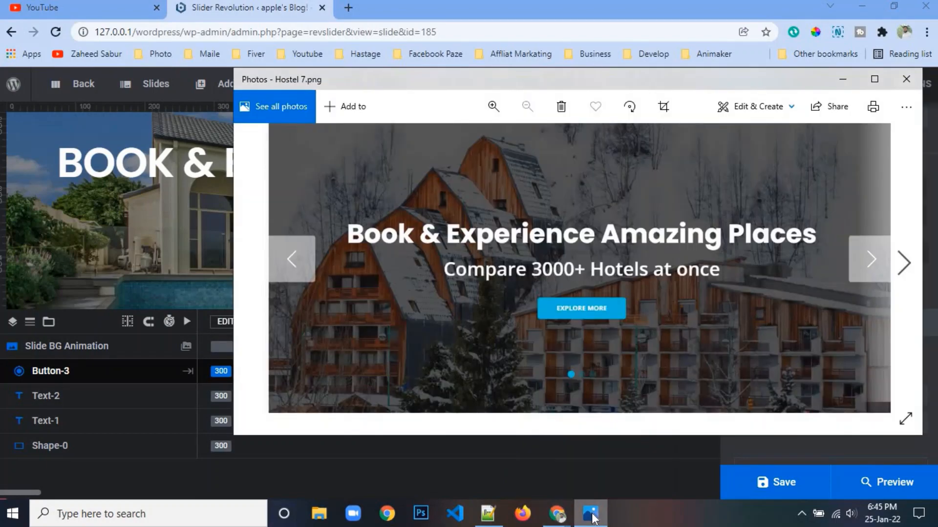
pyautogui.click(592, 515)
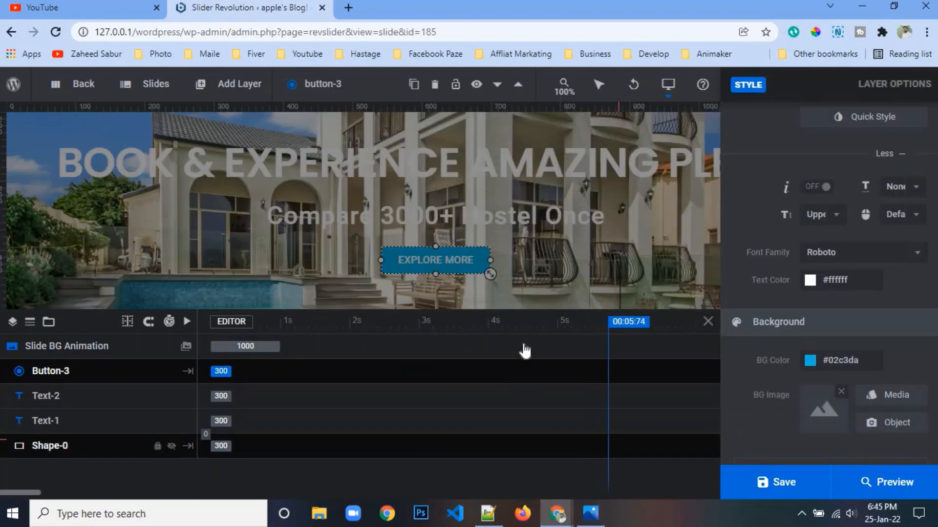
pyautogui.click(163, 405)
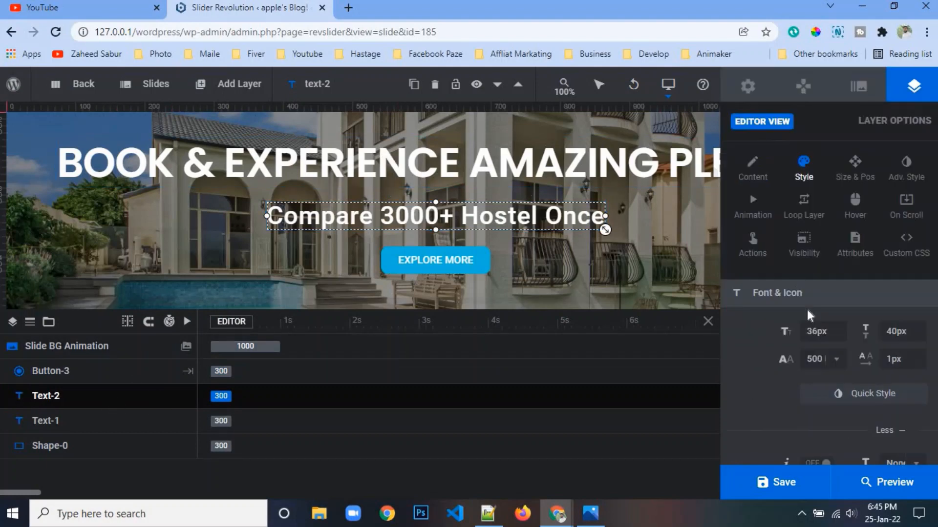
pyautogui.click(752, 204)
pyautogui.scroll(-2, 775, 317)
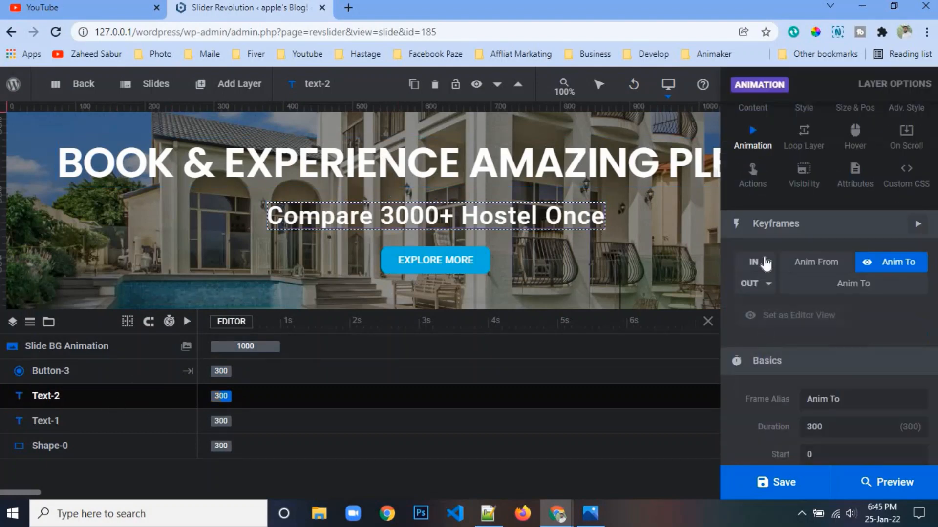
pyautogui.click(767, 268)
pyautogui.scroll(-5, 793, 312)
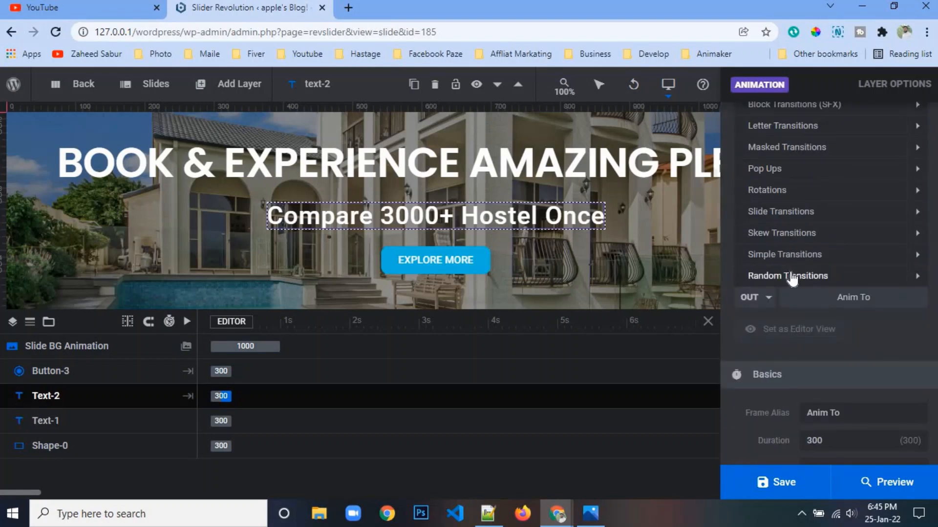
pyautogui.click(792, 276)
pyautogui.click(792, 302)
pyautogui.click(795, 320)
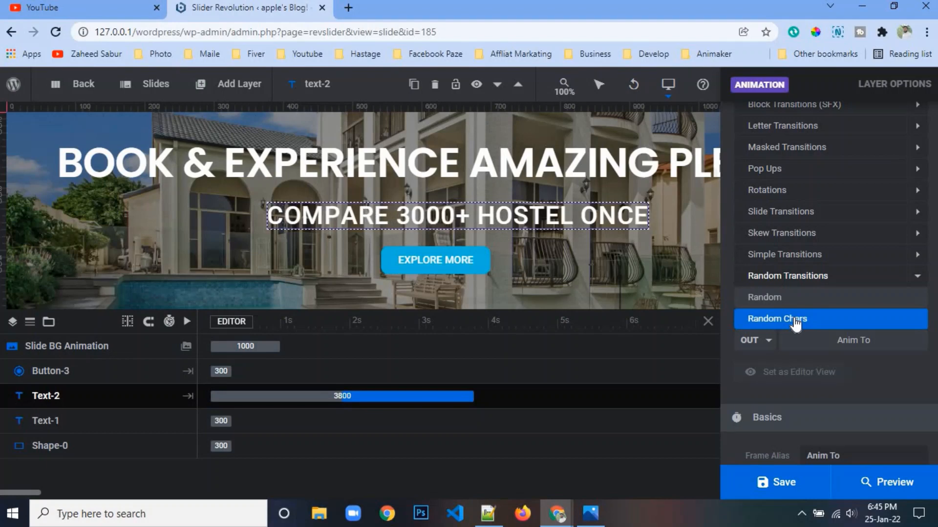
# Apply the Random Chars entrance transition from Random Transitions to the "BOOK & EXPERIENCE AMAZING PLEACE" headline
pyautogui.click(604, 179)
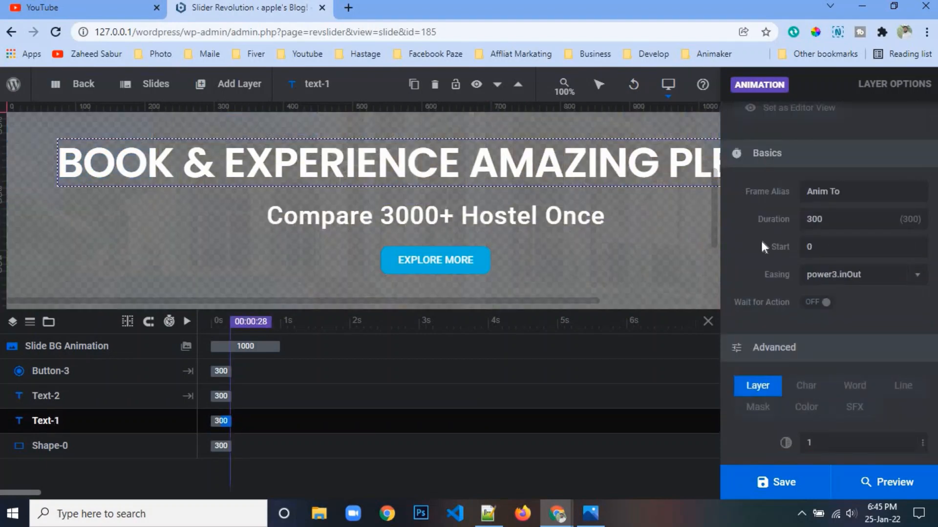
pyautogui.scroll(1, 762, 241)
pyautogui.click(759, 129)
pyautogui.scroll(-1, 803, 329)
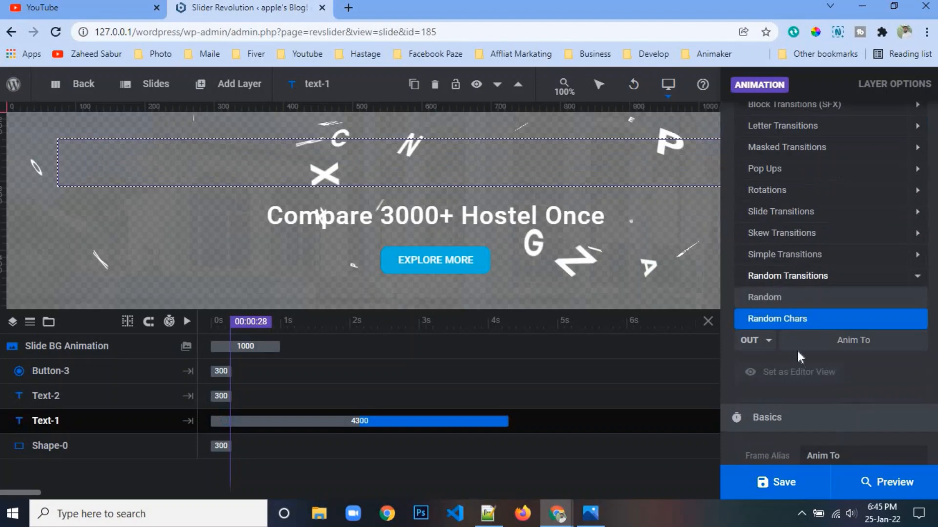
pyautogui.click(789, 318)
pyautogui.scroll(2, 773, 319)
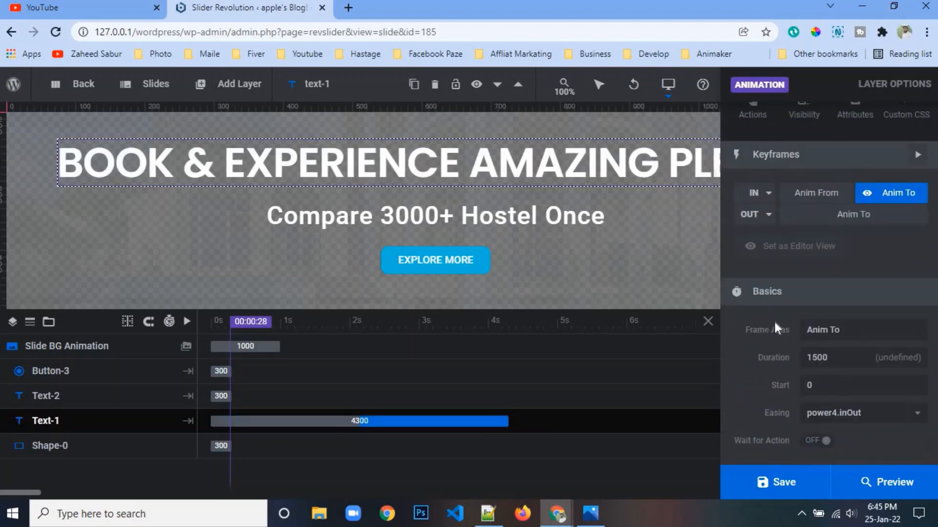
# Set the headline's entrance animation duration to 500 and preview the saved slide
pyautogui.doubleClick(816, 357)
pyautogui.write('500')
pyautogui.press('Return')
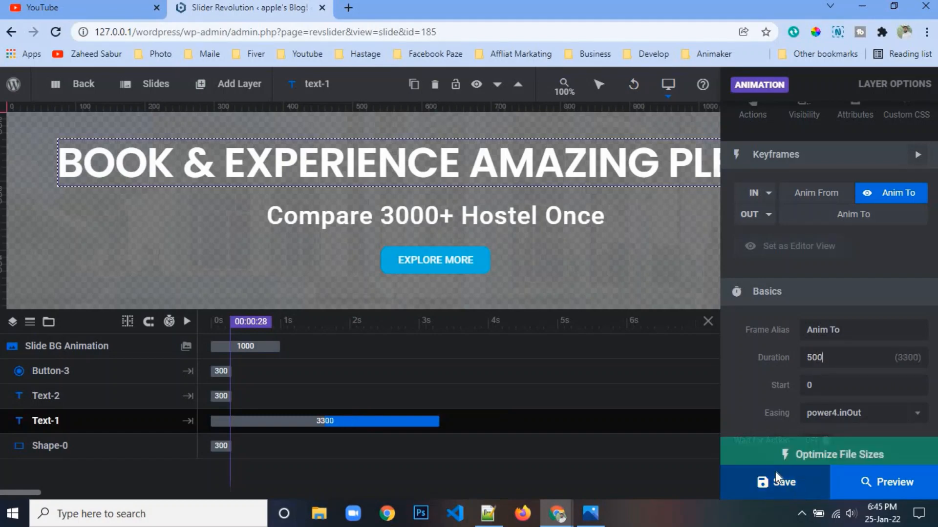
pyautogui.click(777, 482)
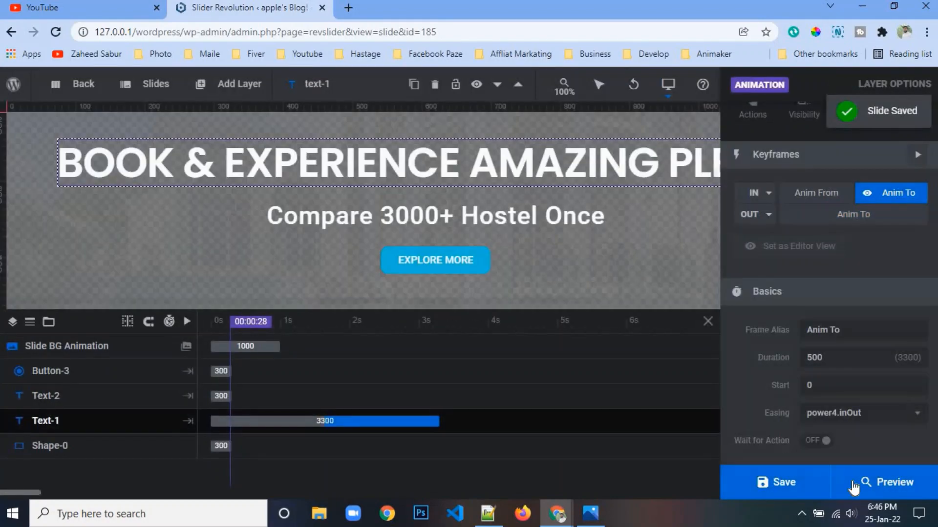
pyautogui.click(852, 483)
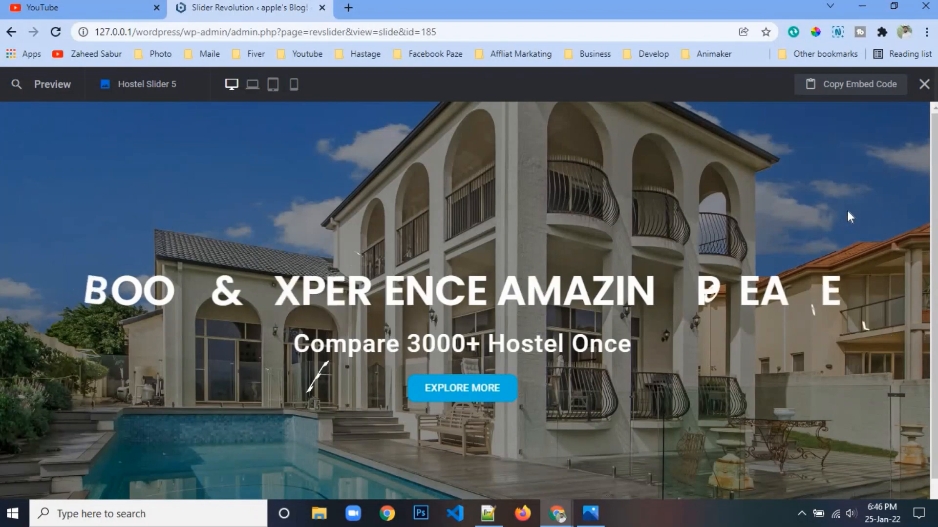
pyautogui.click(924, 84)
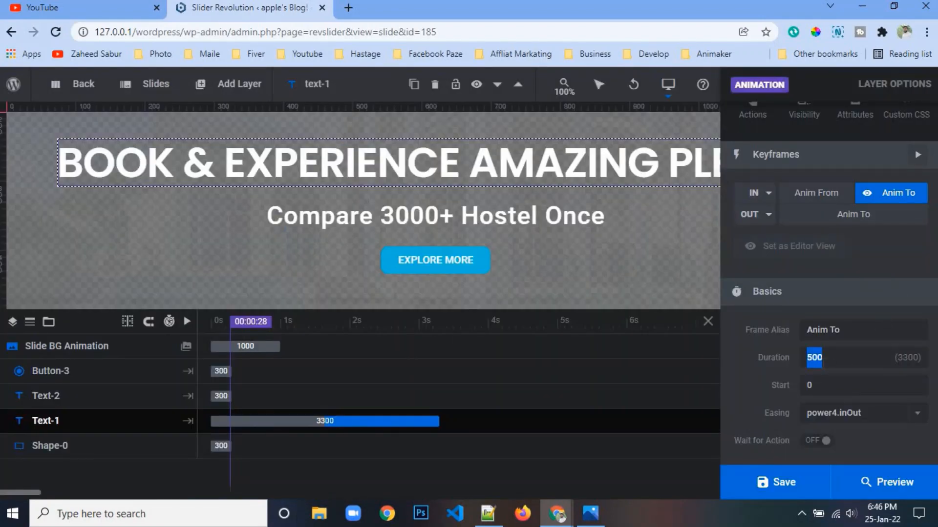
# Shorten the headline's entrance animation duration to 10 and preview the saved slide
pyautogui.click(758, 482)
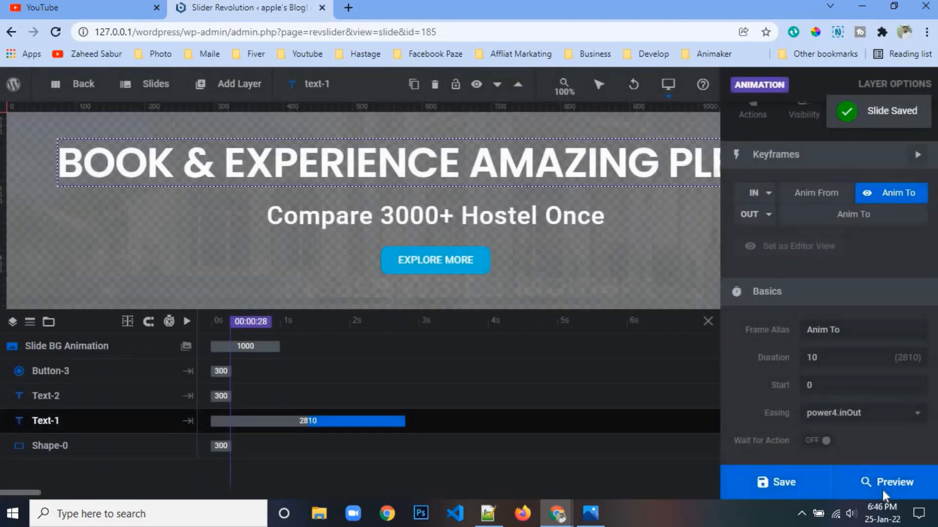
pyautogui.click(883, 490)
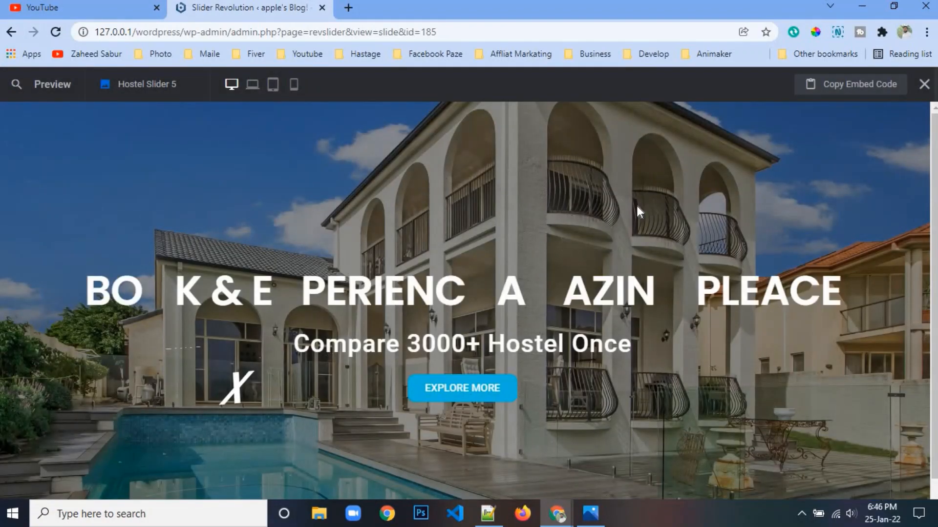
pyautogui.click(923, 85)
# Replace the headline's entrance animation with Letter Flip Cycle from Letter Transitions
pyautogui.click(766, 195)
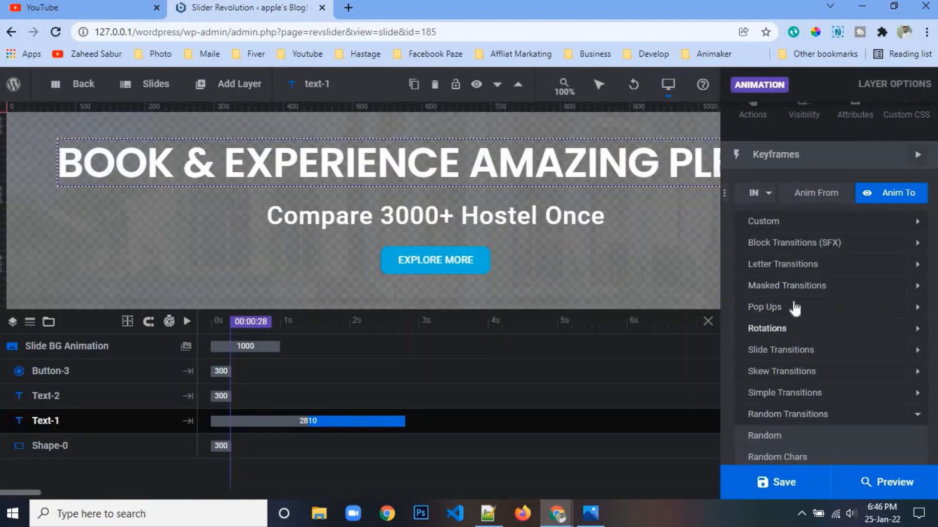
pyautogui.click(796, 269)
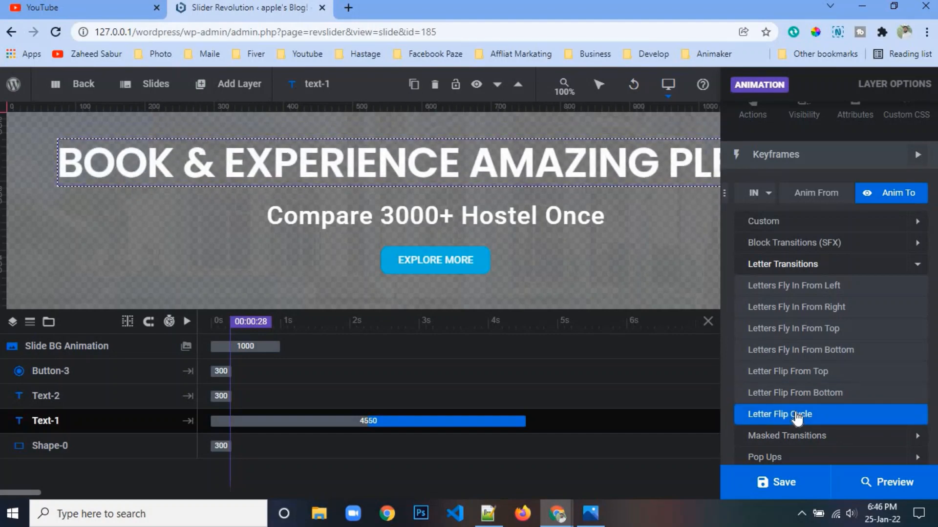
pyautogui.click(779, 410)
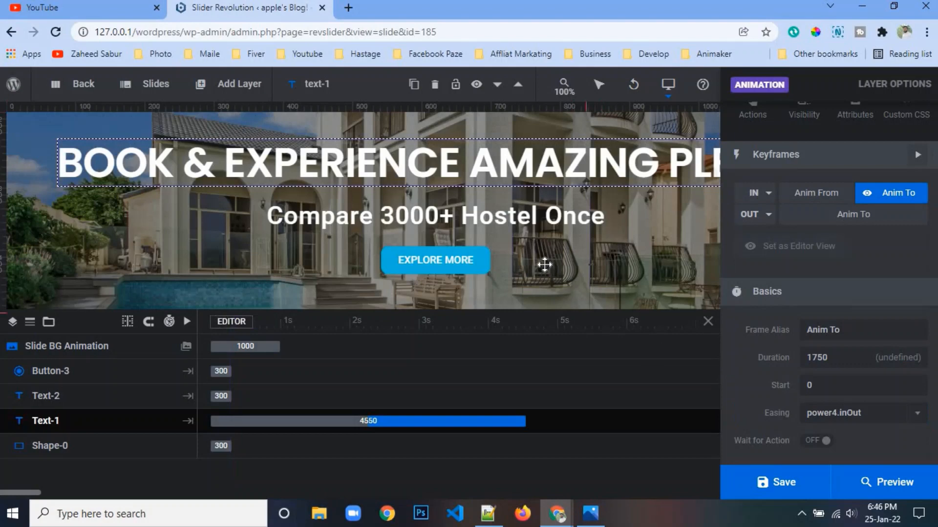
# Apply the masked Slide From Bottom entrance transition to the "Compare 3000+ Hostel Once" subheading
pyautogui.click(504, 213)
pyautogui.click(763, 200)
pyautogui.scroll(-3, 784, 365)
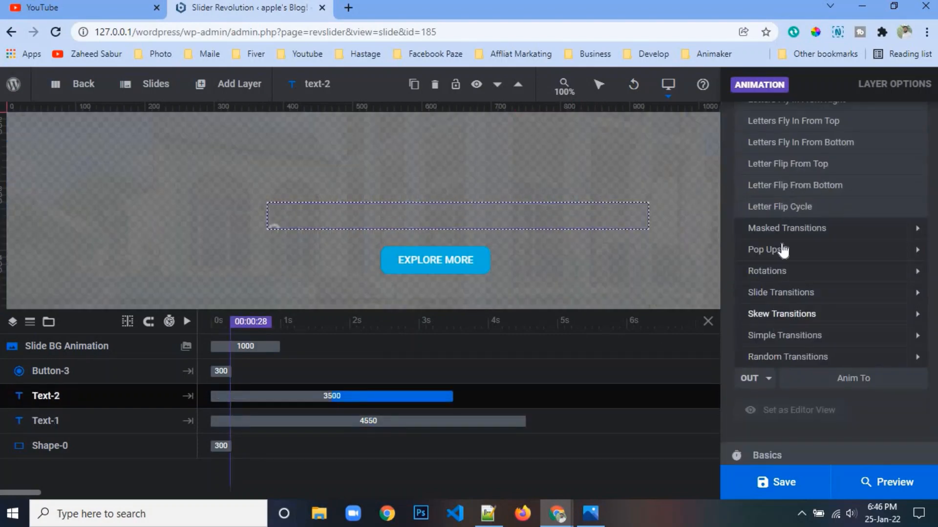
pyautogui.click(783, 232)
pyautogui.scroll(2, 789, 293)
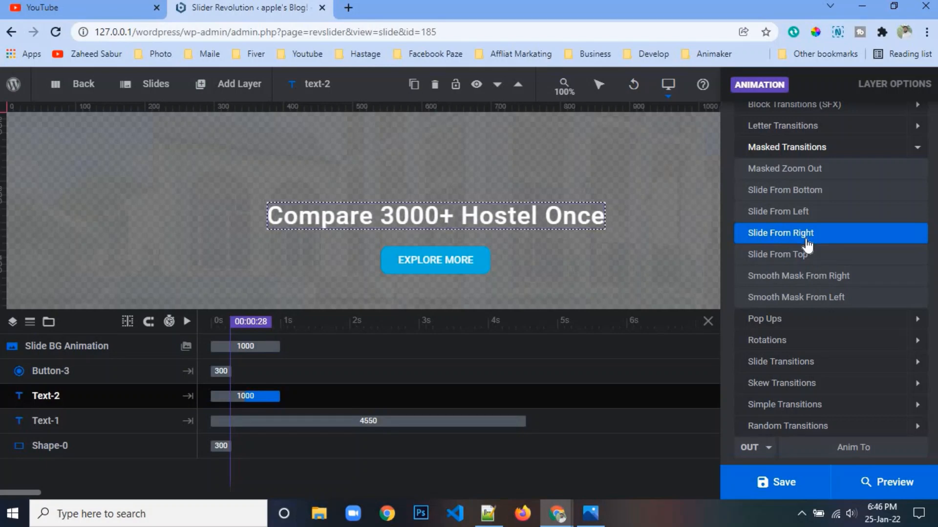
pyautogui.click(813, 192)
# Apply the masked Slide From Right entrance transition to the "EXPLORE MORE" button and save the slide
pyautogui.click(457, 270)
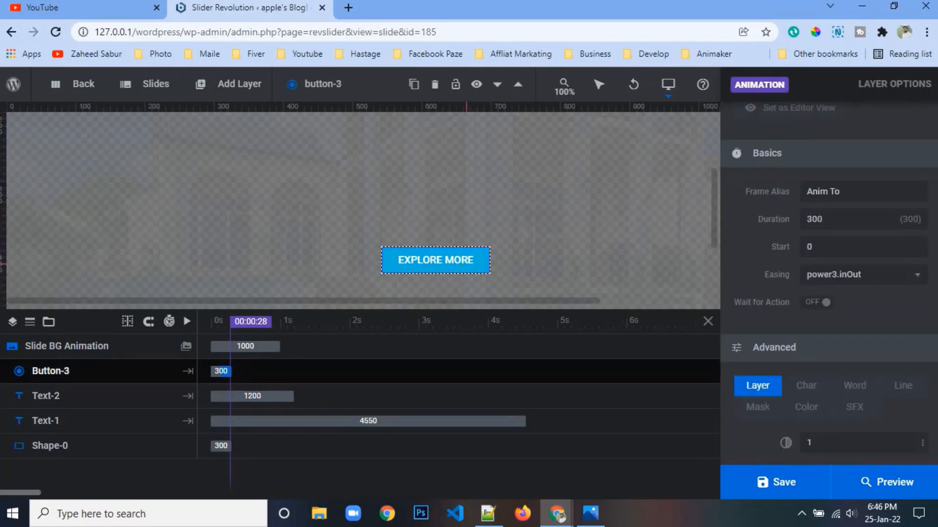
pyautogui.scroll(3, 798, 198)
pyautogui.click(758, 203)
pyautogui.scroll(-3, 827, 236)
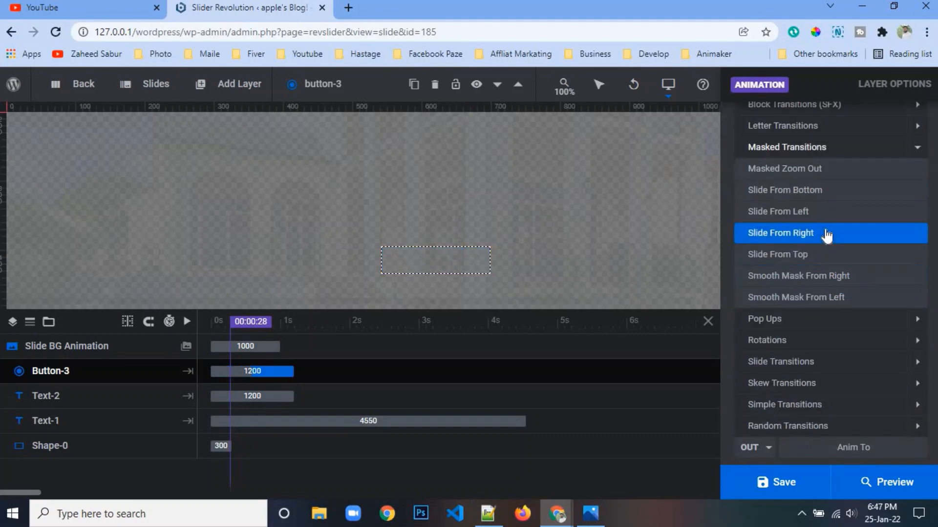
pyautogui.click(827, 235)
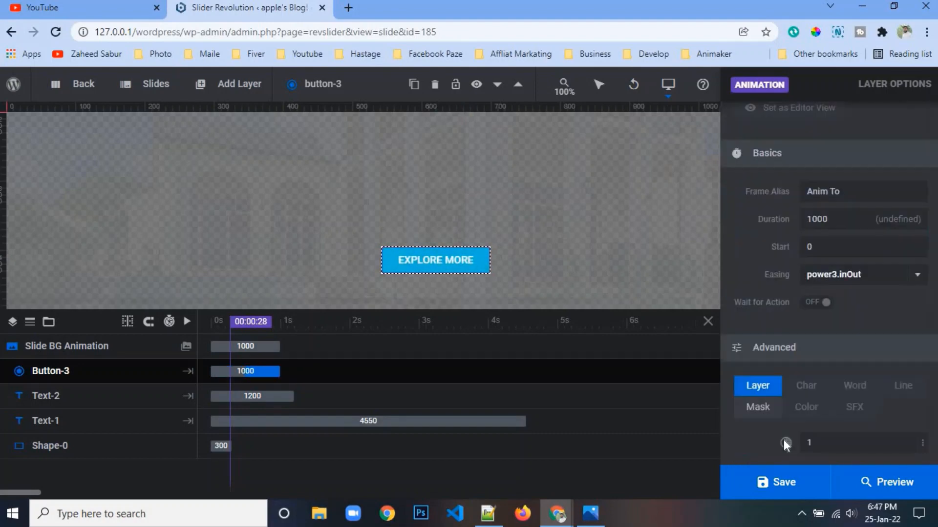
pyautogui.click(776, 482)
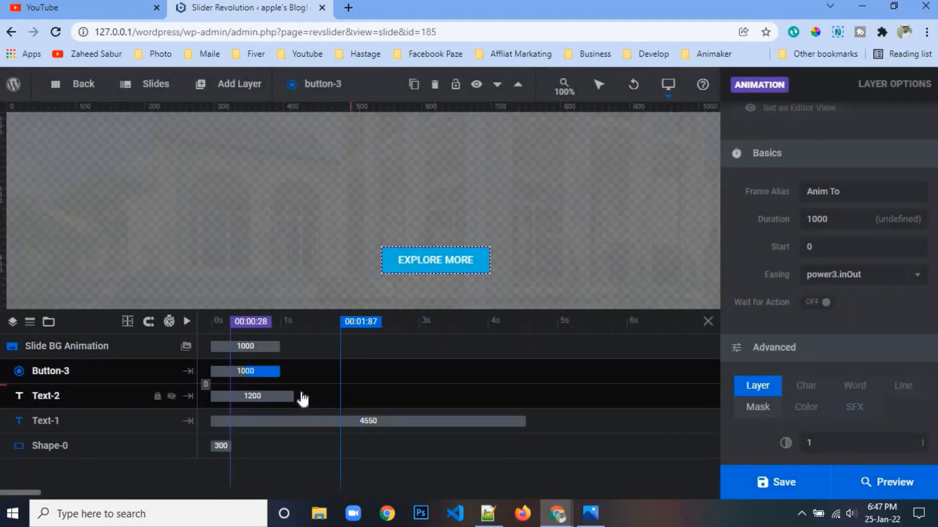
# Delay the subheading's animation start to about 230 ms and the button's to about 330 ms, and preview the saved slide
pyautogui.click(333, 404)
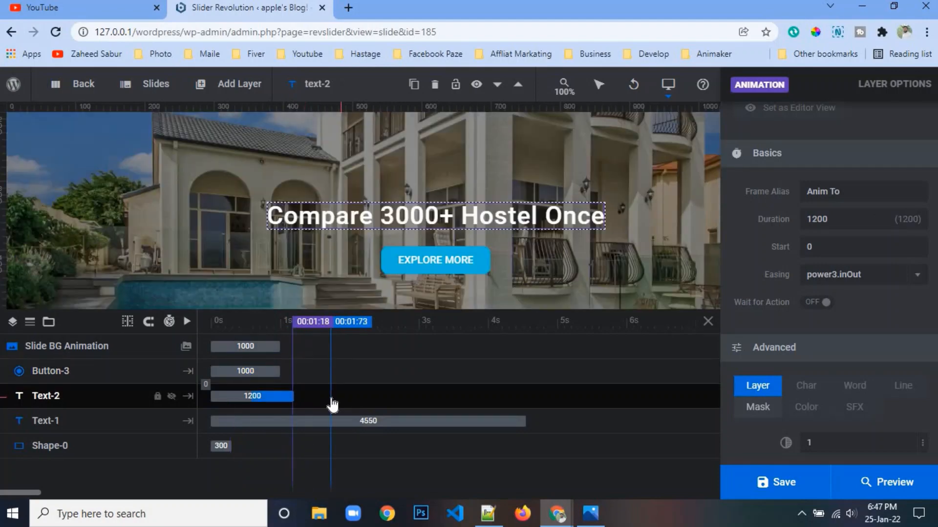
pyautogui.click(135, 429)
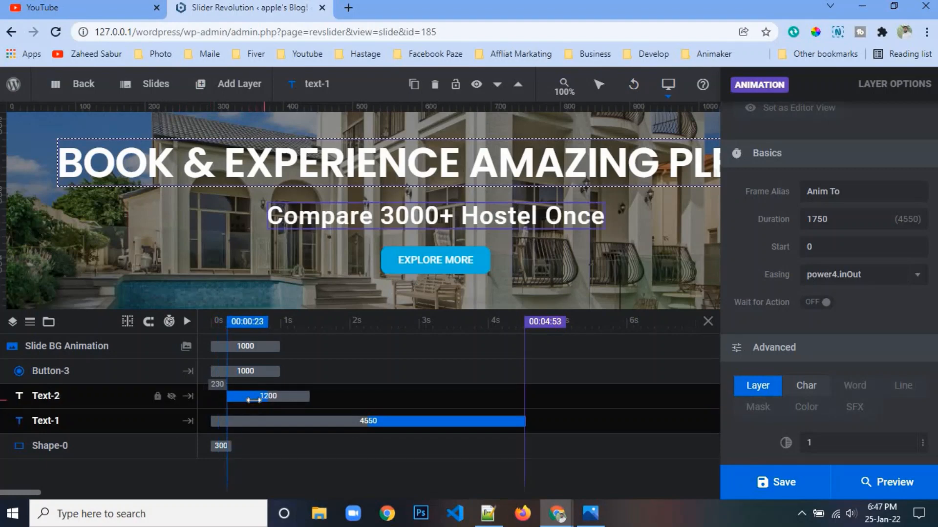
pyautogui.moveTo(244, 374); pyautogui.dragTo(257, 377)
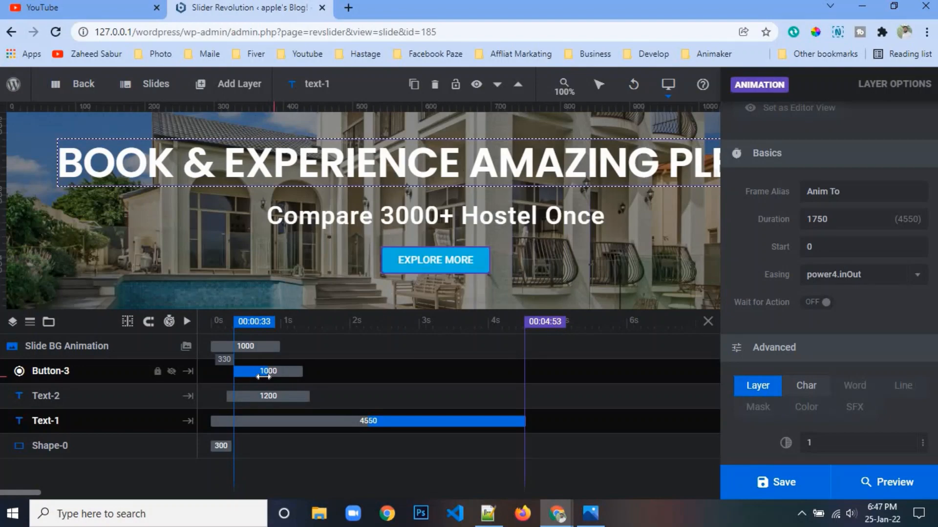
pyautogui.click(777, 486)
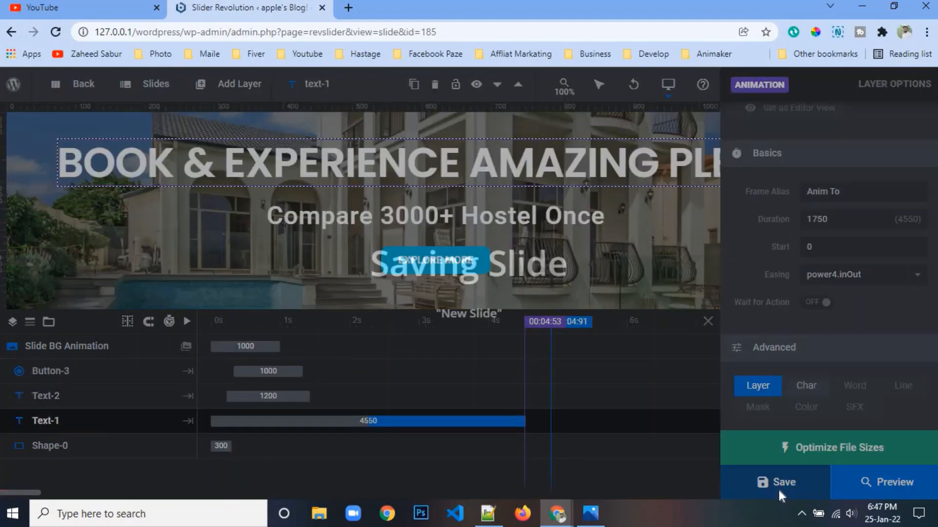
pyautogui.click(854, 485)
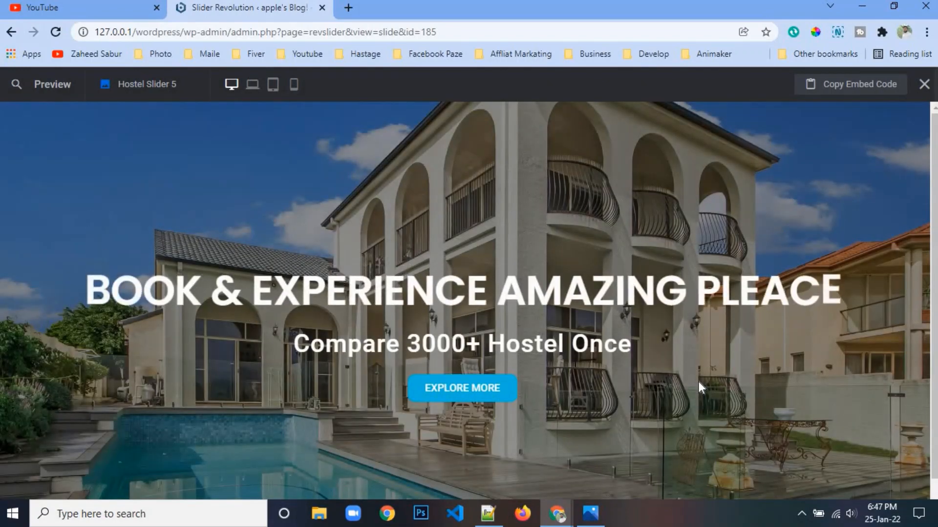
pyautogui.click(924, 85)
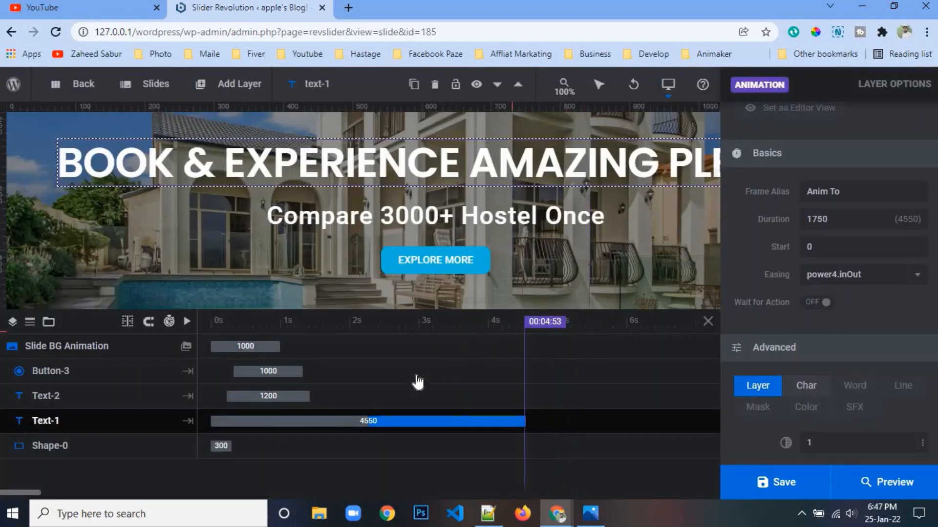
# Move the start of the subheading's and button's animations to just after 1 second on the timeline, and preview the saved slide
pyautogui.moveTo(285, 398); pyautogui.dragTo(343, 399)
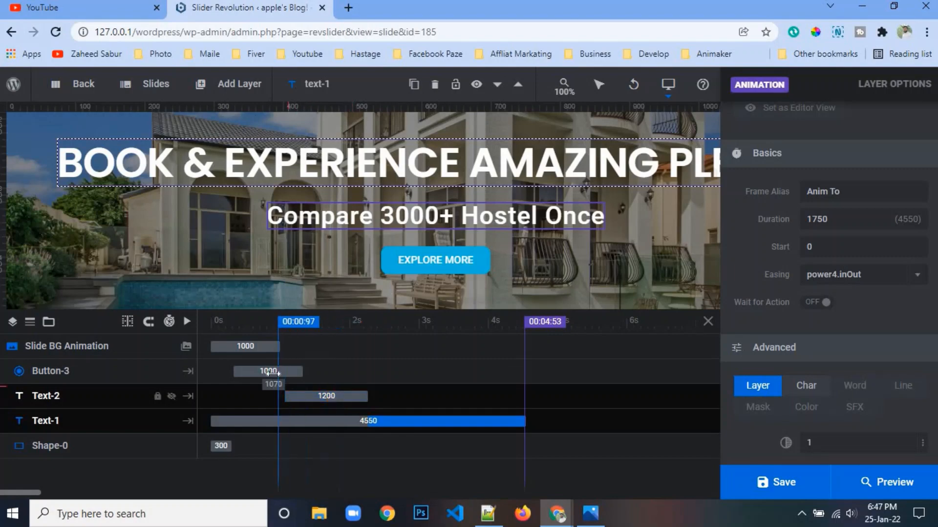
pyautogui.moveTo(269, 373); pyautogui.dragTo(299, 372)
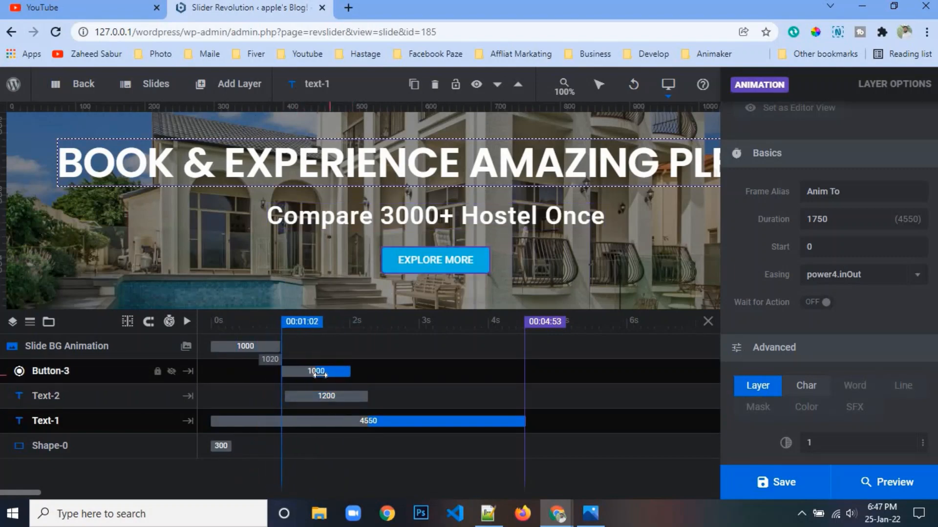
pyautogui.click(749, 488)
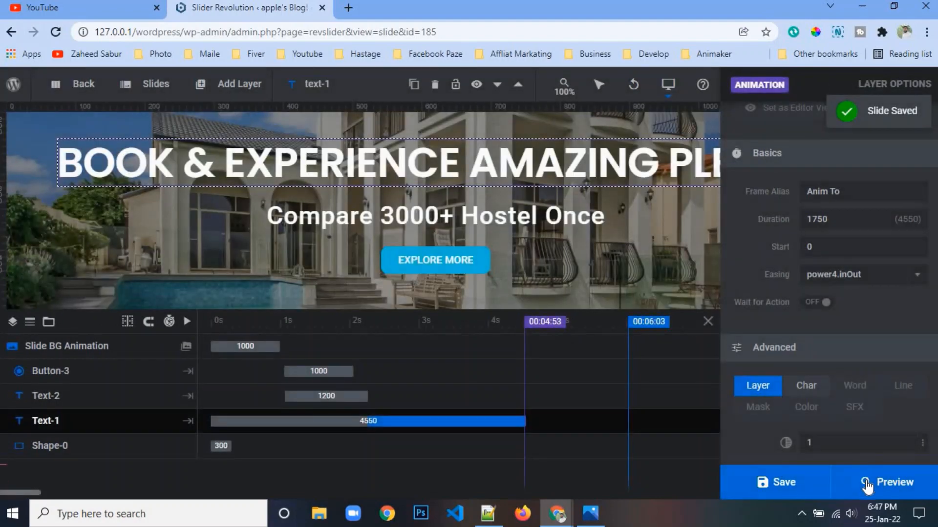
pyautogui.click(866, 485)
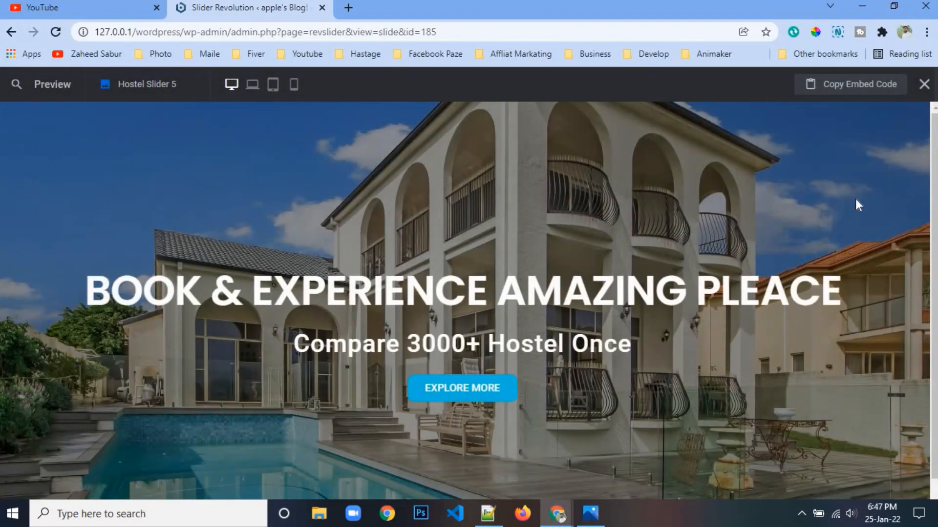
pyautogui.click(923, 84)
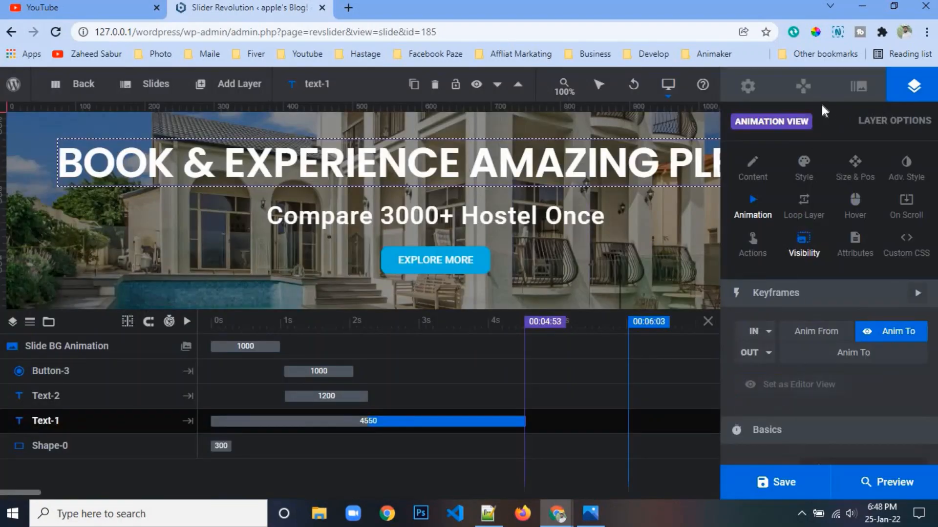
# Enable navigation arrows in the Custom style, set the left and right arrows' X offsets to 0px, and save the slide
pyautogui.click(803, 87)
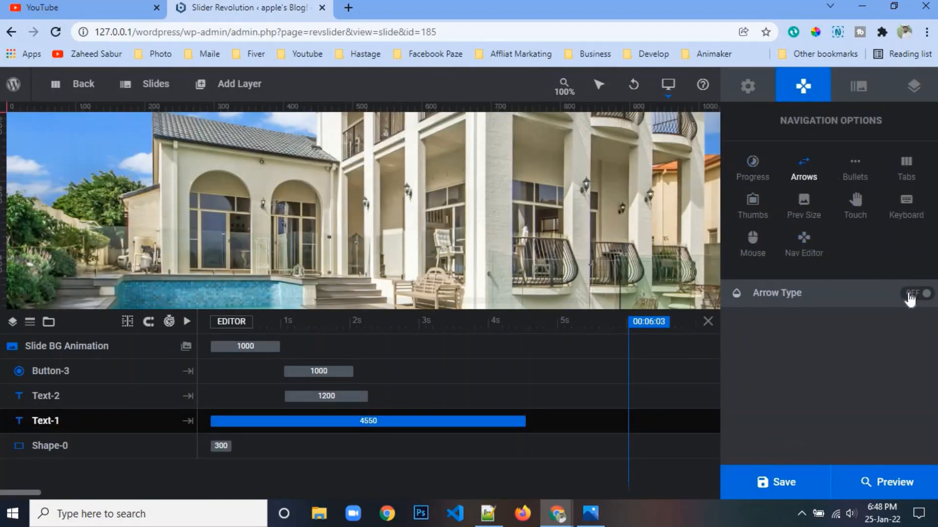
pyautogui.click(909, 294)
pyautogui.scroll(-3, 819, 270)
pyautogui.click(830, 194)
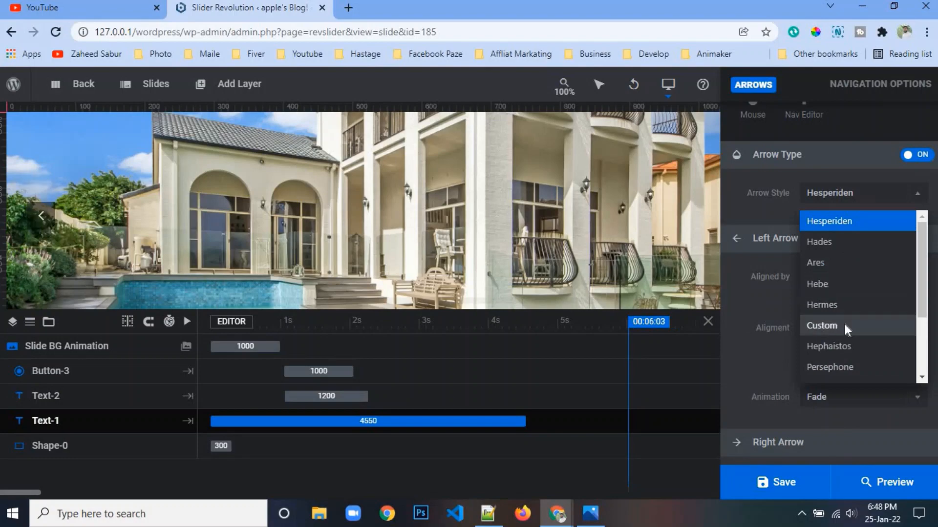
pyautogui.click(842, 325)
pyautogui.scroll(-3, 830, 342)
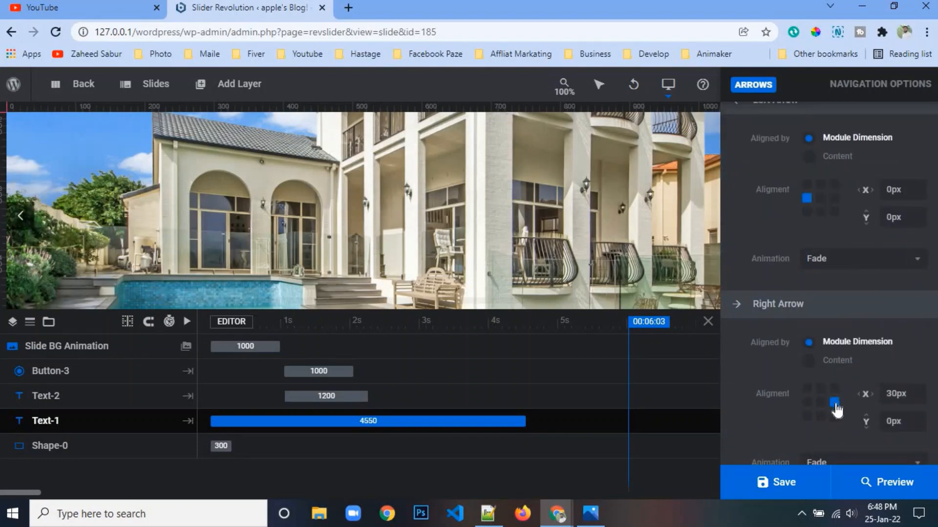
pyautogui.click(766, 494)
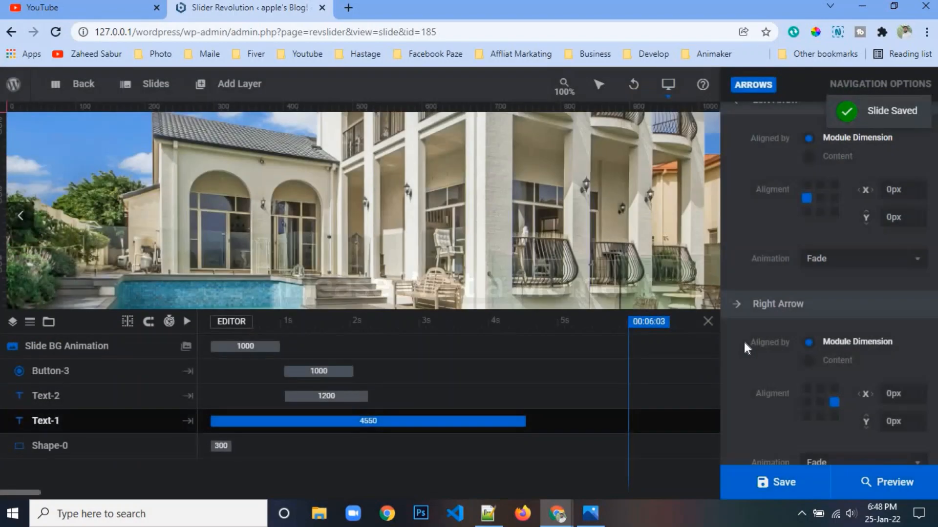
# Set the slide's background transition to the Random All preset and save the slide
pyautogui.scroll(5, 782, 317)
pyautogui.click(858, 85)
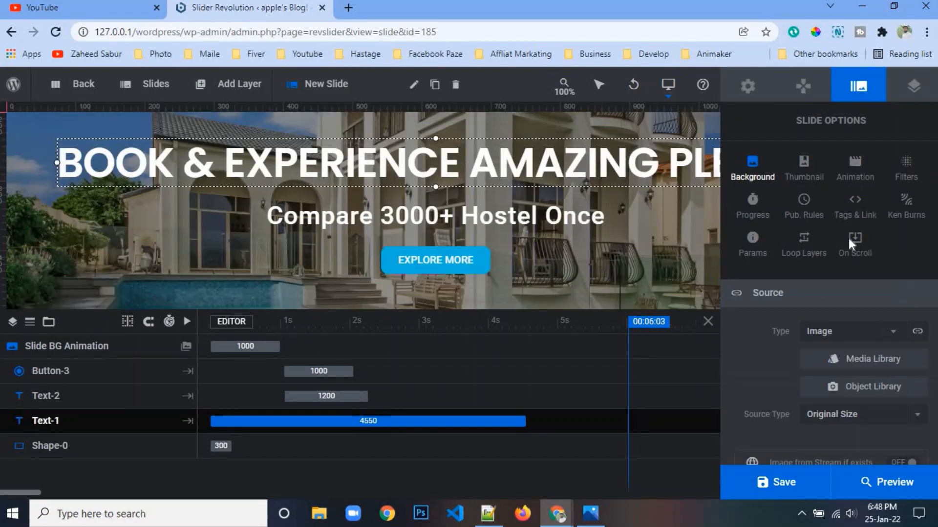
pyautogui.click(854, 168)
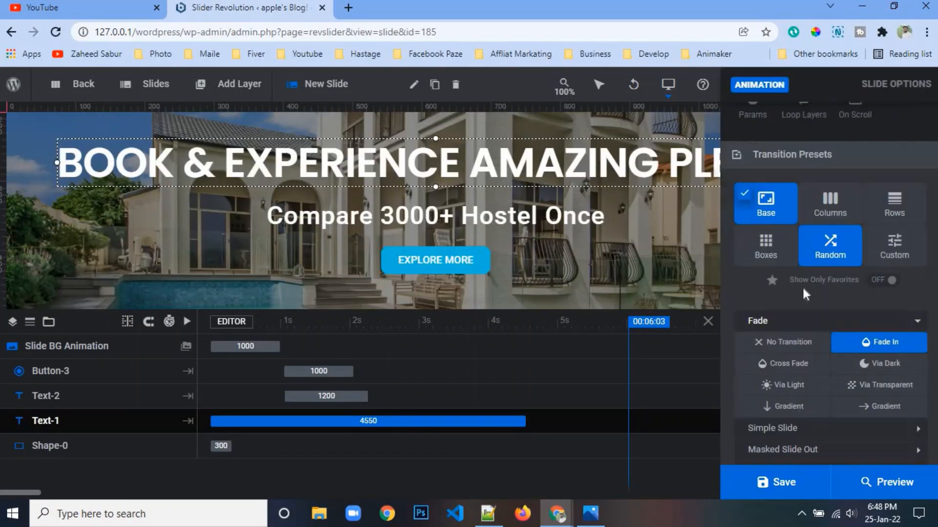
pyautogui.click(830, 255)
pyautogui.click(787, 343)
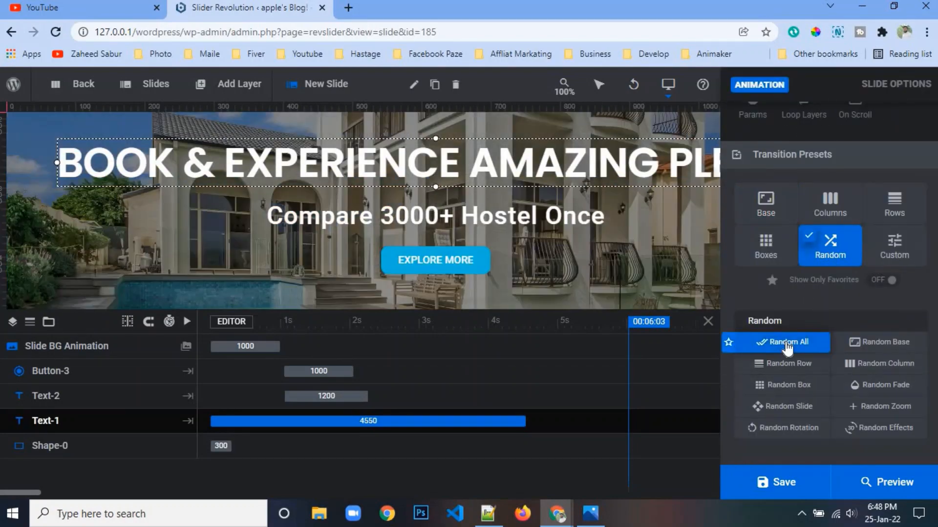
pyautogui.click(780, 482)
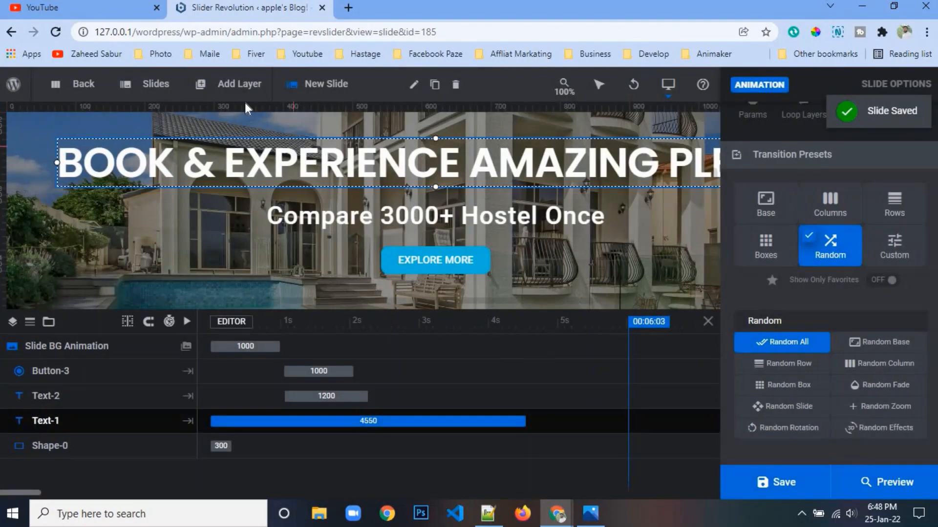
# Duplicate the slide, save the copy, and preview the slider while advancing through both slides
pyautogui.moveTo(155, 85)
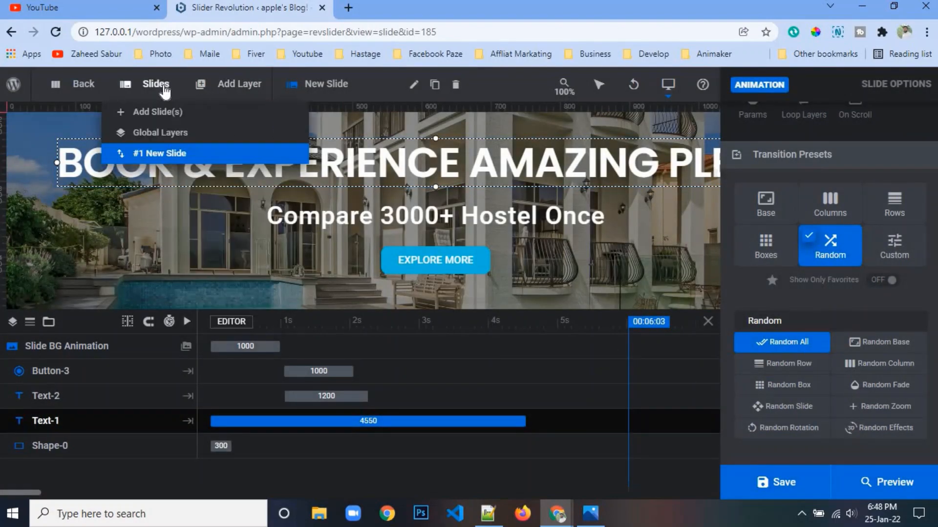
pyautogui.click(277, 155)
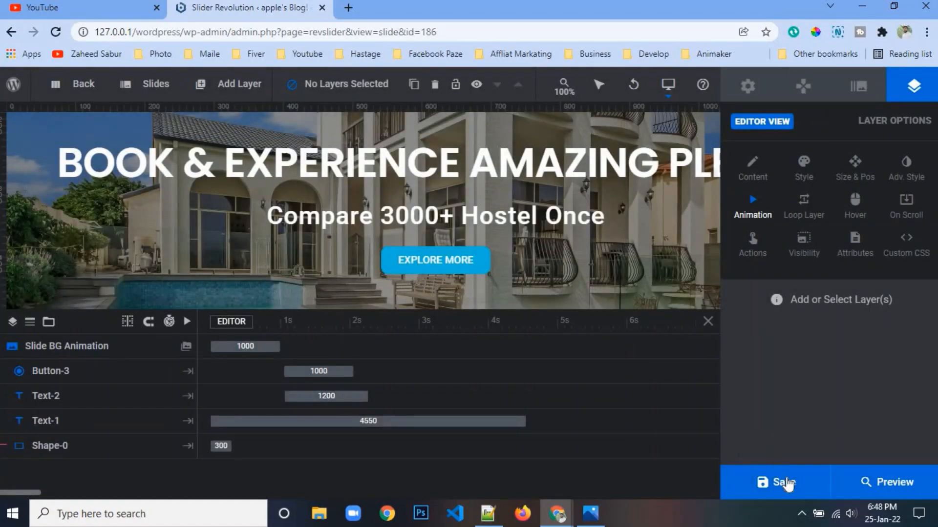
pyautogui.click(781, 483)
pyautogui.click(872, 481)
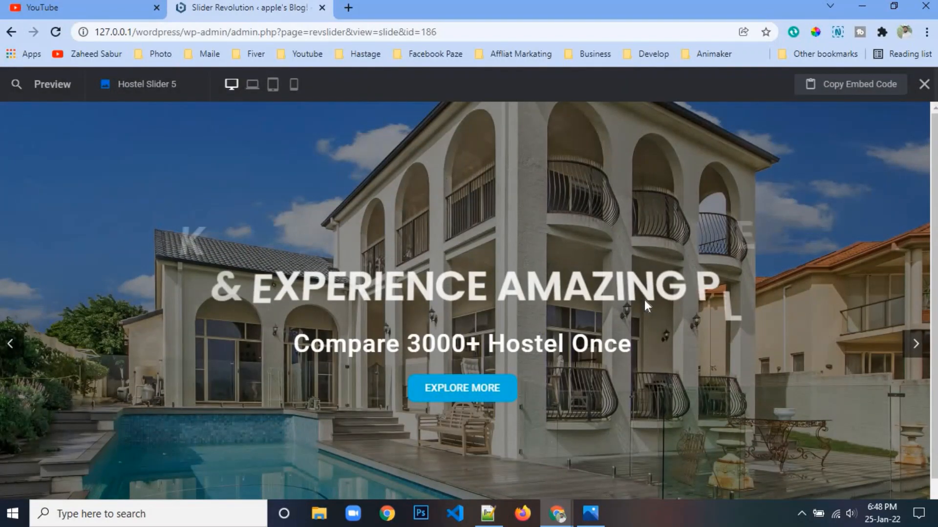
pyautogui.click(914, 349)
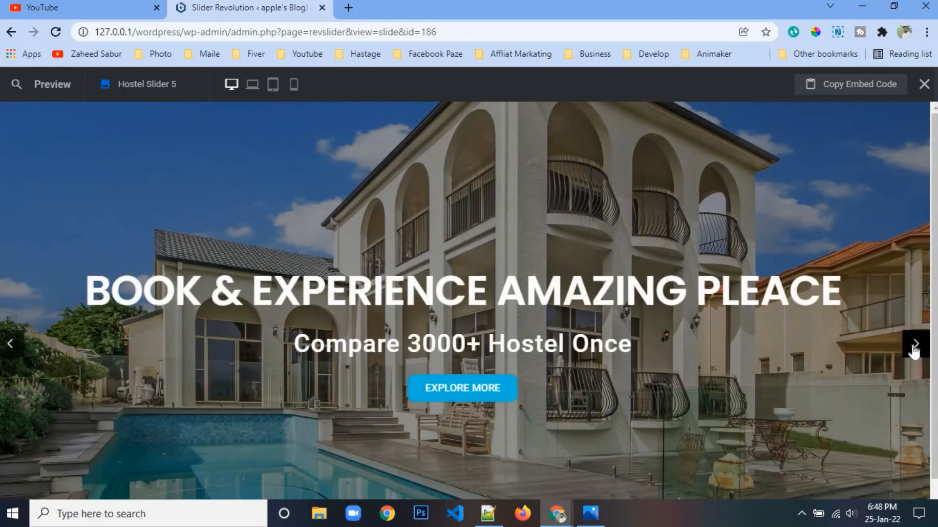
pyautogui.click(915, 350)
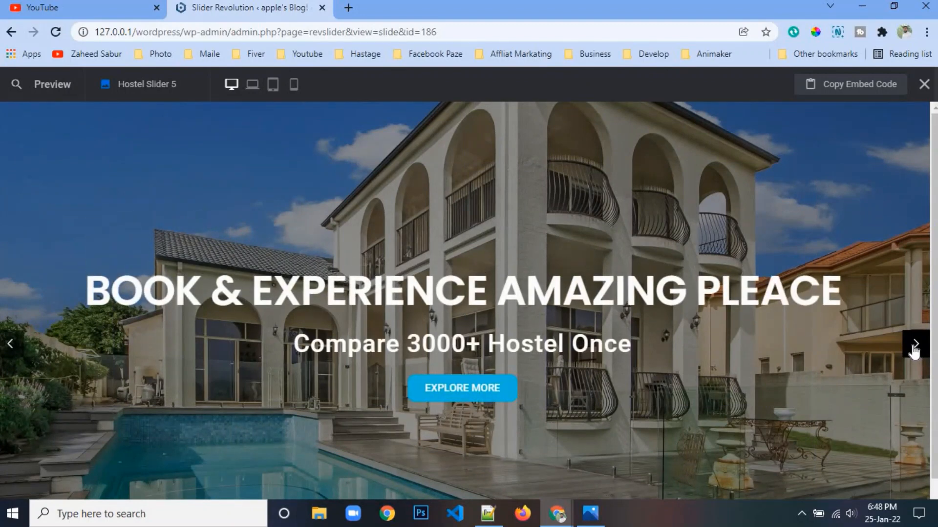
# Compare the previewed slider with the Hostel 7.png reference and close the preview
pyautogui.click(591, 514)
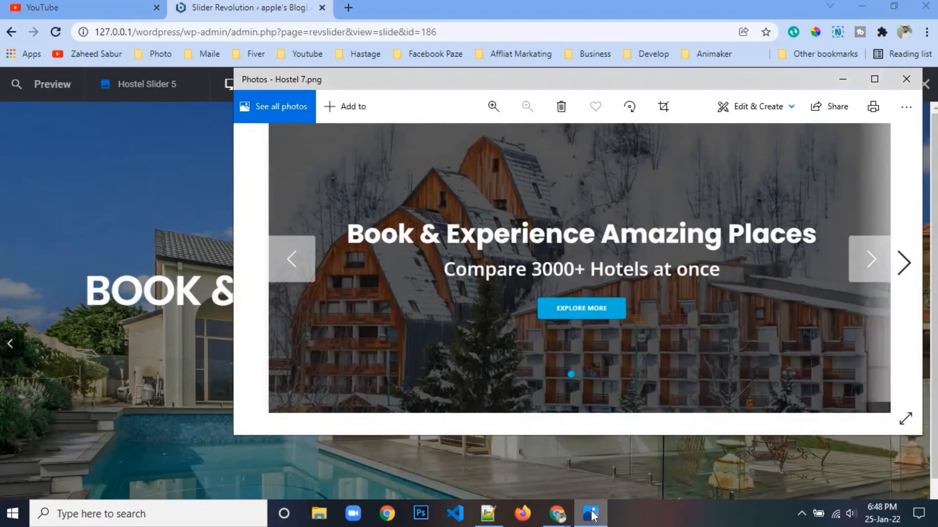
pyautogui.click(591, 514)
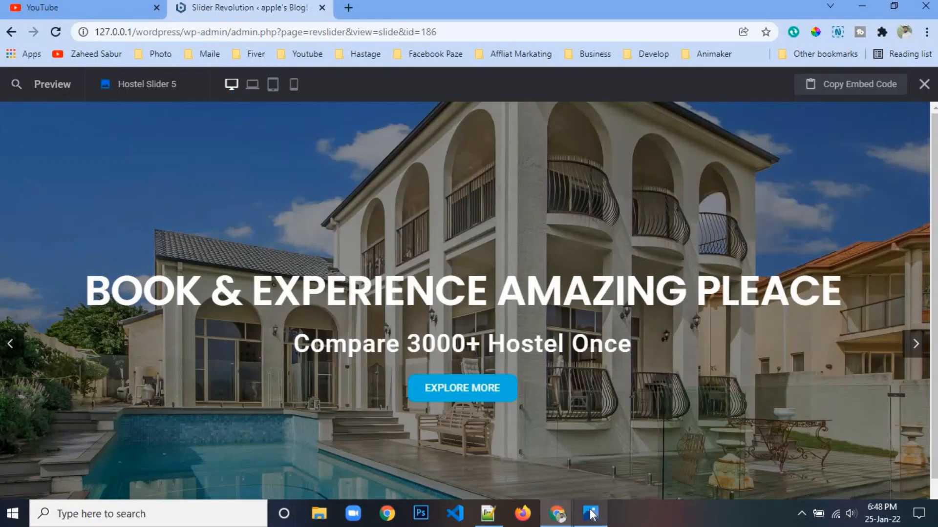
pyautogui.click(924, 84)
# On the first slide, set the "EXPLORE MORE" button's font size to 13px and all corner radii to 5px, and save
pyautogui.moveTo(207, 130)
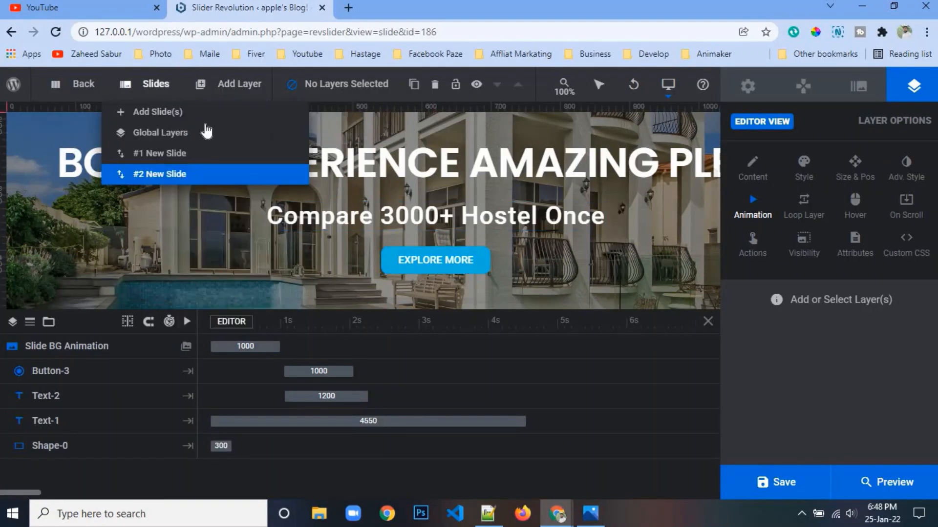
pyautogui.moveTo(147, 85)
pyautogui.click(186, 154)
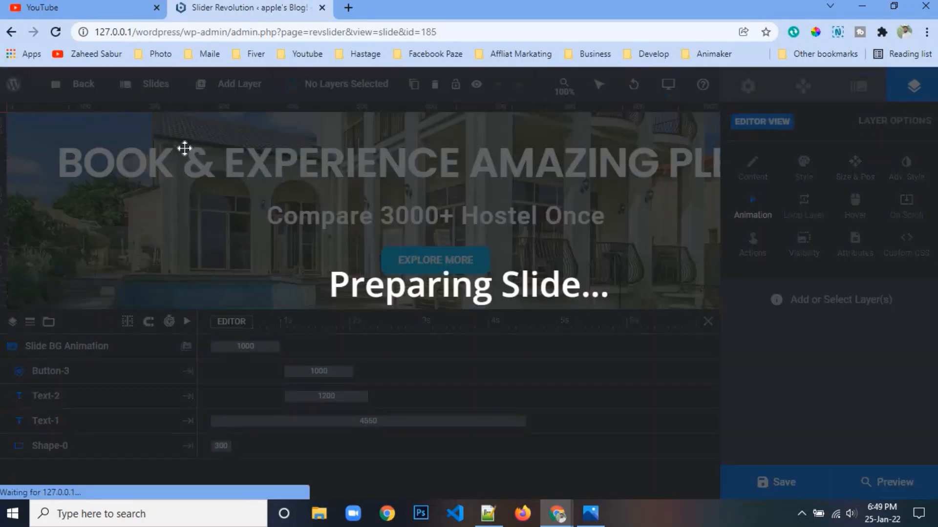
pyautogui.click(435, 262)
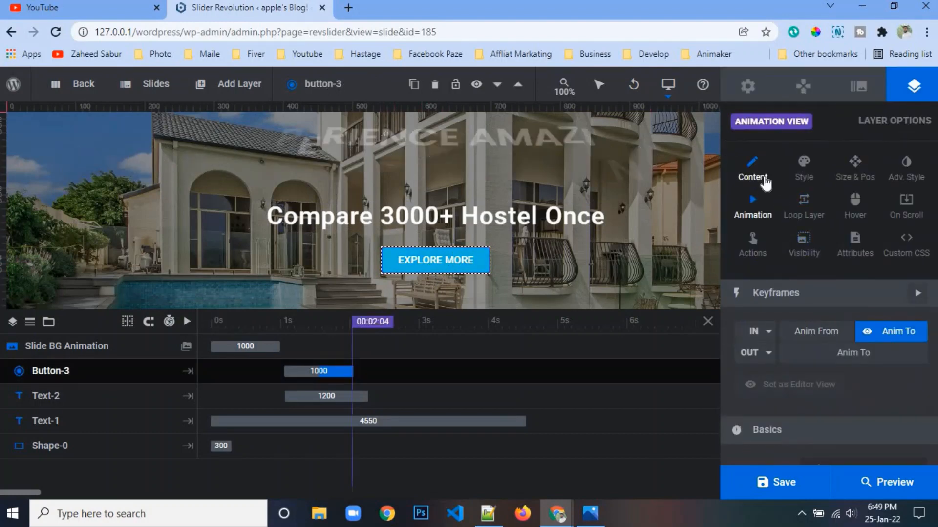
pyautogui.click(752, 168)
pyautogui.click(801, 171)
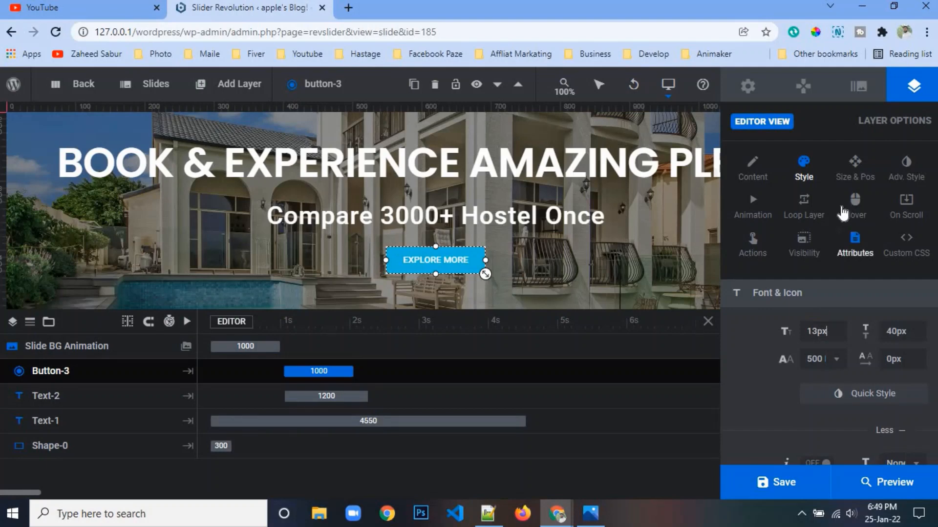
pyautogui.scroll(-10, 843, 212)
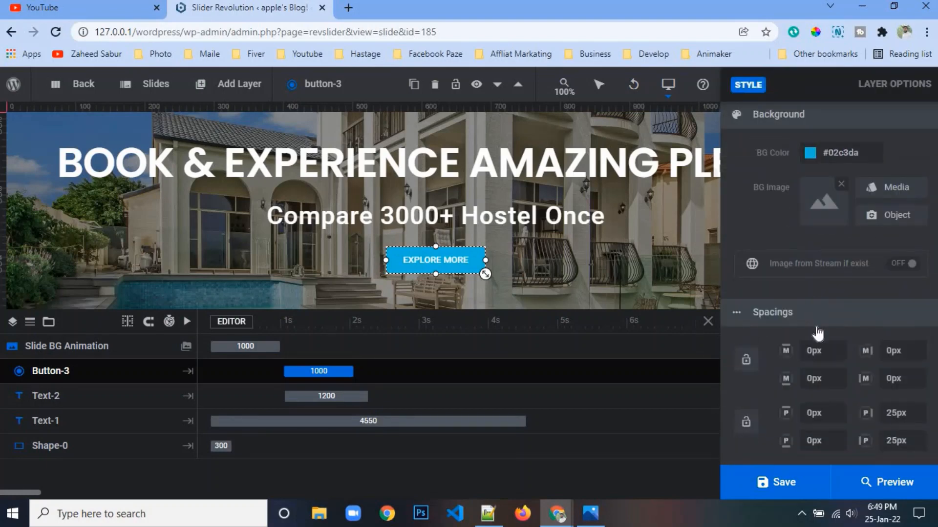
pyautogui.scroll(-5, 816, 332)
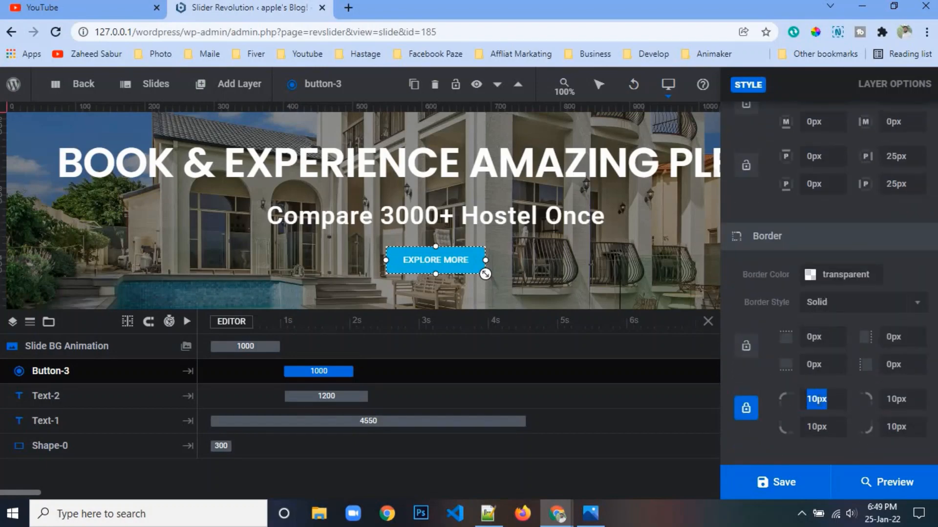
pyautogui.click(762, 482)
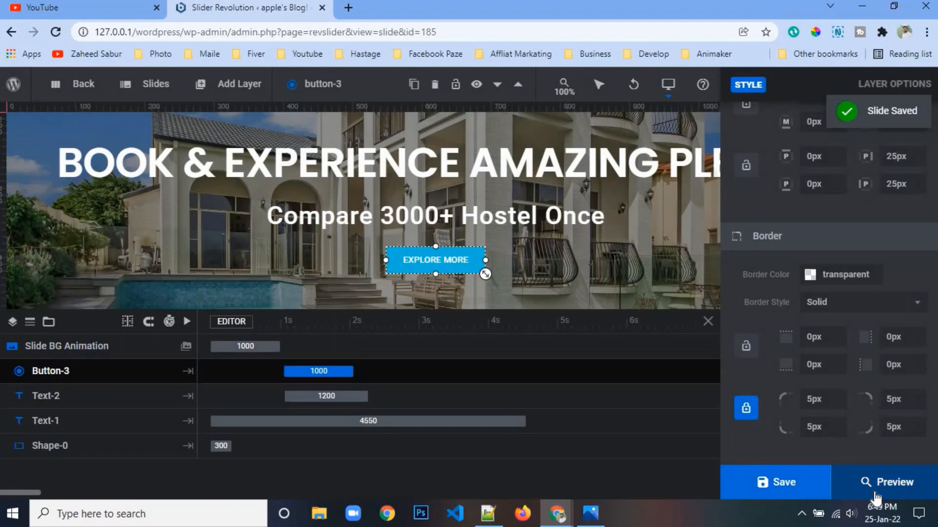
# Preview the slider, check the button against the reference image, and advance to the second slide
pyautogui.click(876, 497)
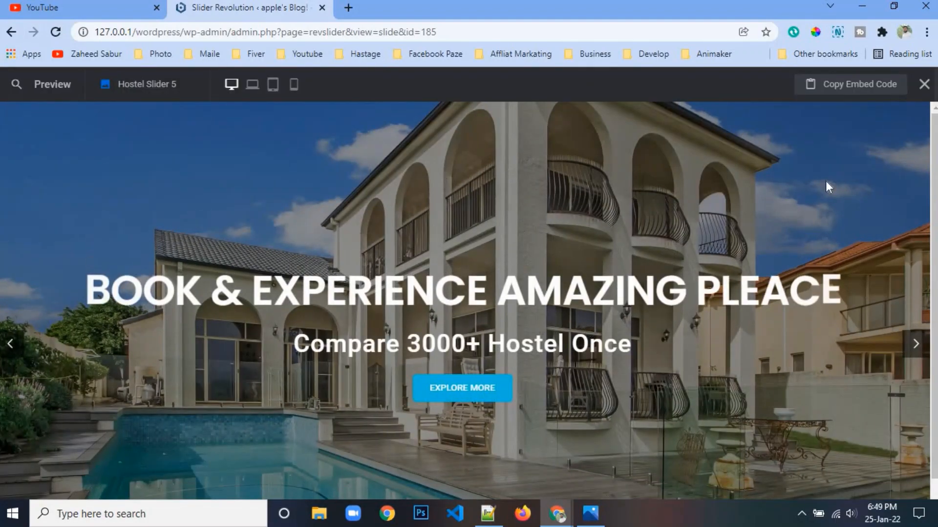
pyautogui.click(603, 515)
pyautogui.click(605, 516)
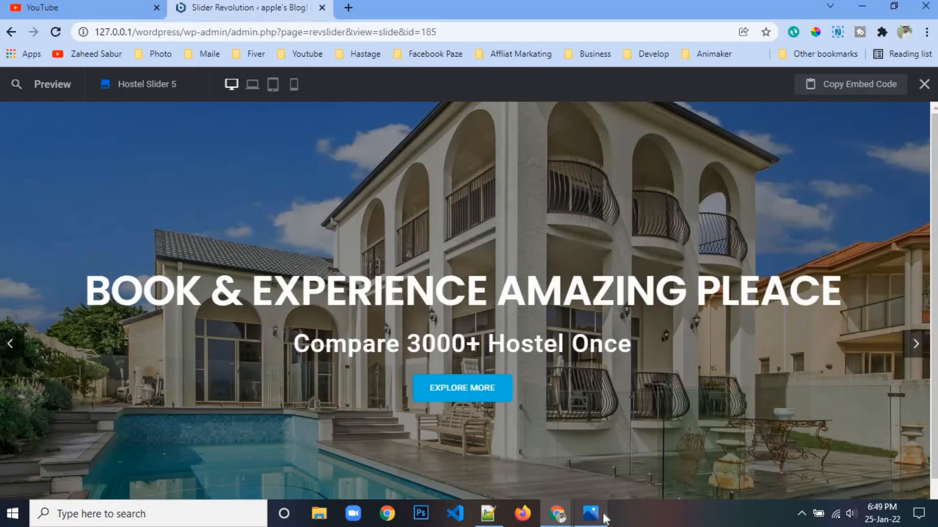
pyautogui.click(915, 344)
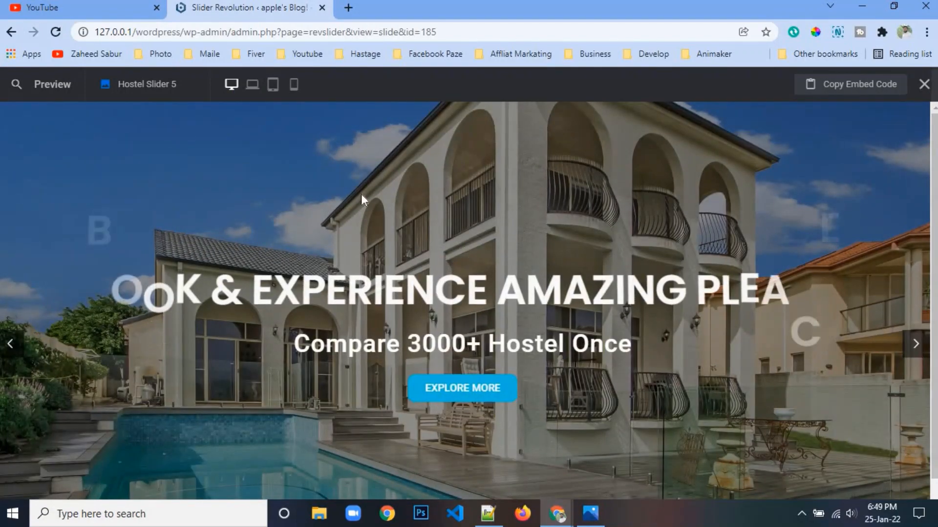
pyautogui.click(924, 84)
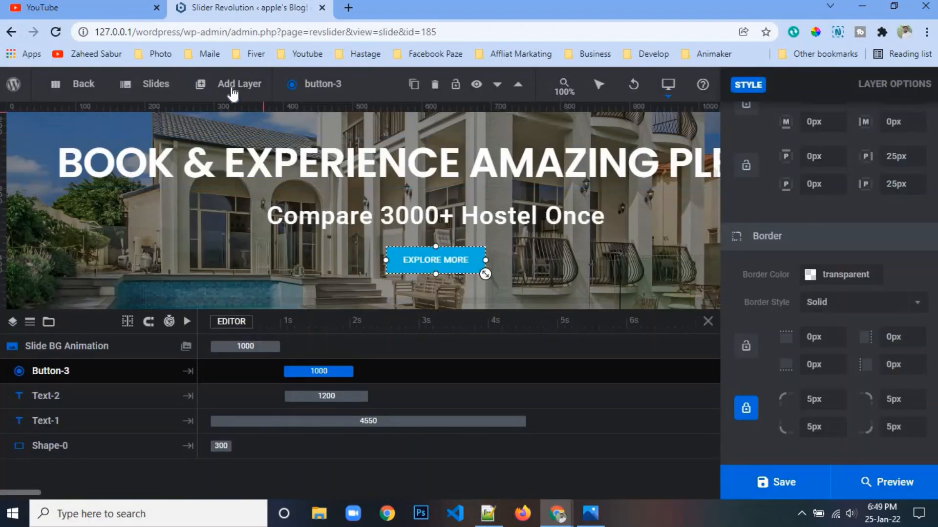
# Delete the second slide, which still has the old button styling
pyautogui.moveTo(156, 87)
pyautogui.click(262, 174)
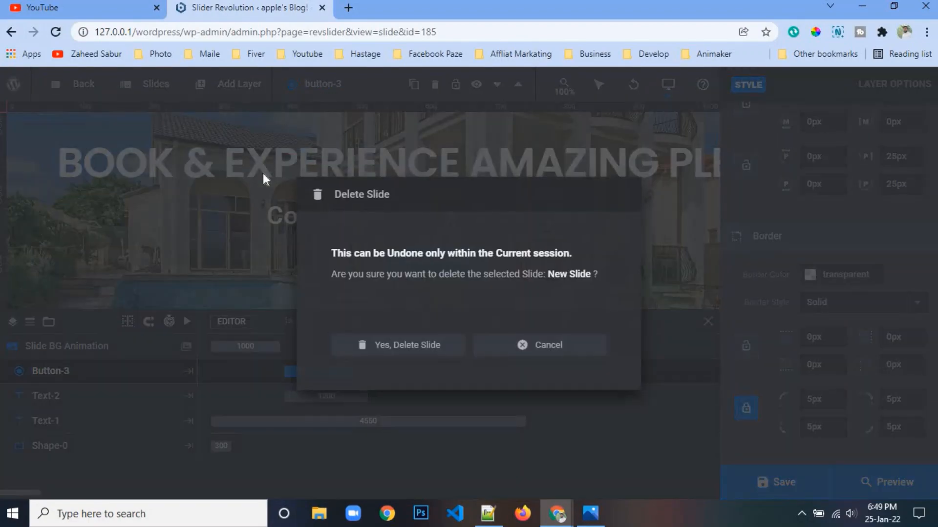
pyautogui.click(393, 342)
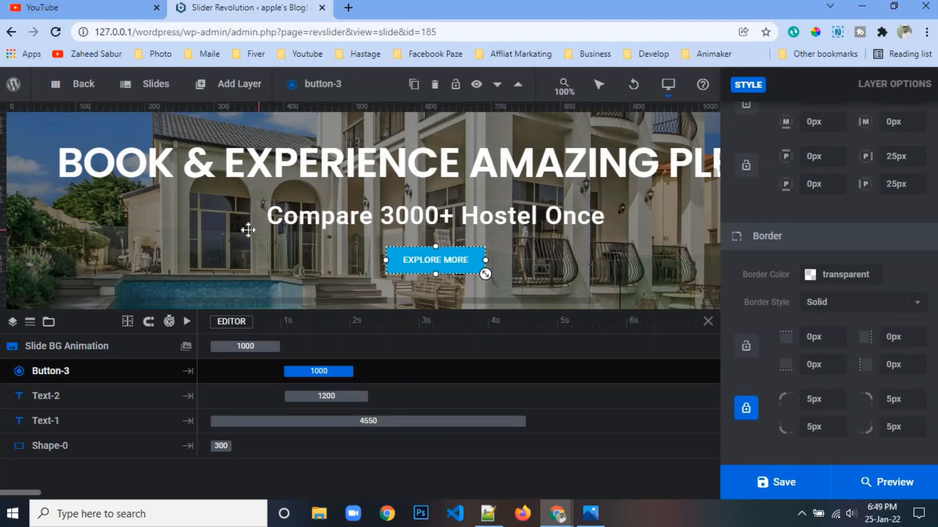
# Duplicate the updated first slide and preview the slider, advancing repeatedly between the two slides
pyautogui.moveTo(156, 87)
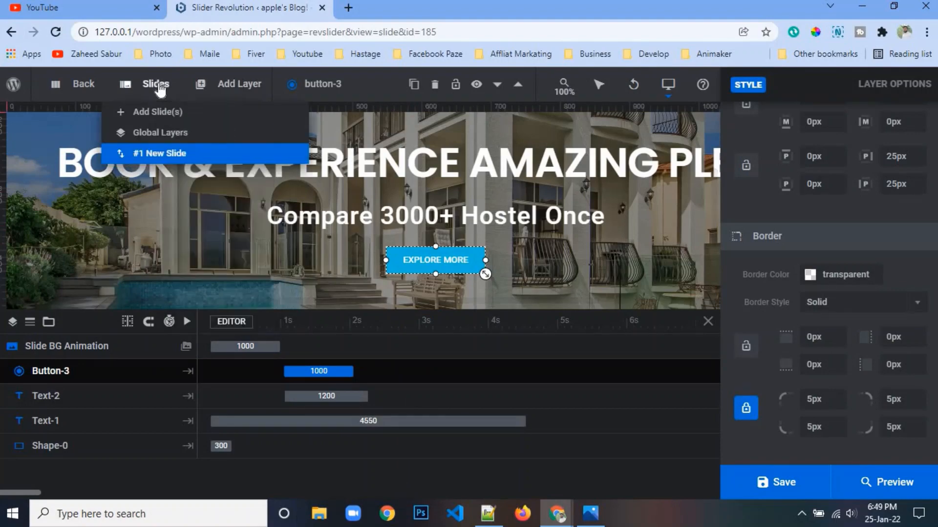
pyautogui.click(277, 153)
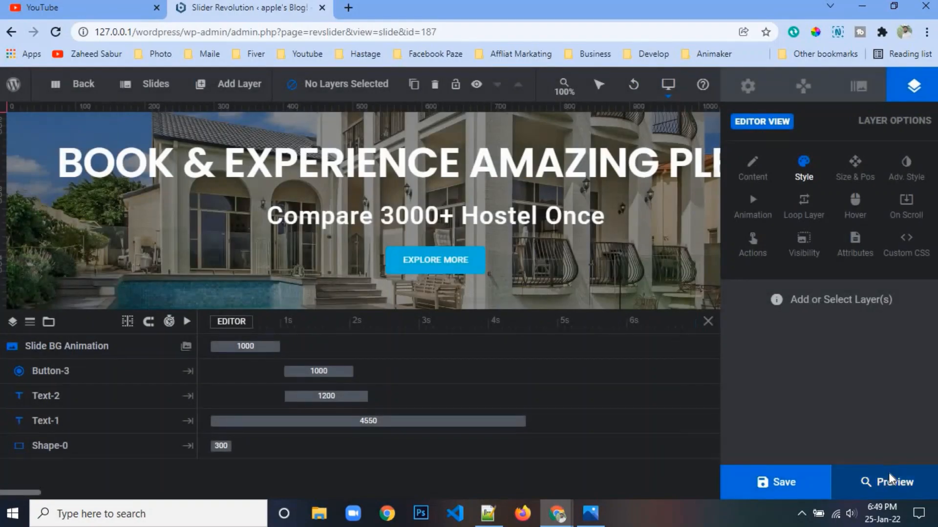
pyautogui.click(889, 479)
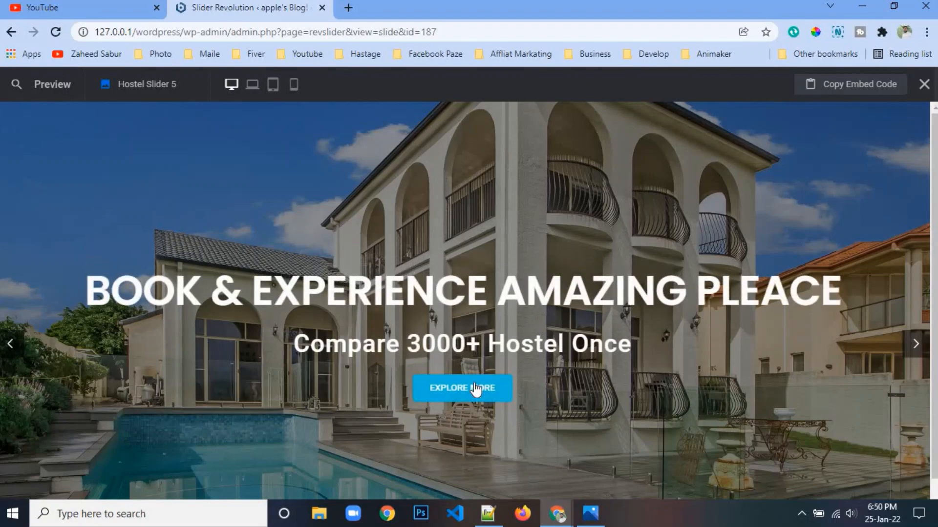
pyautogui.click(911, 354)
pyautogui.click(916, 348)
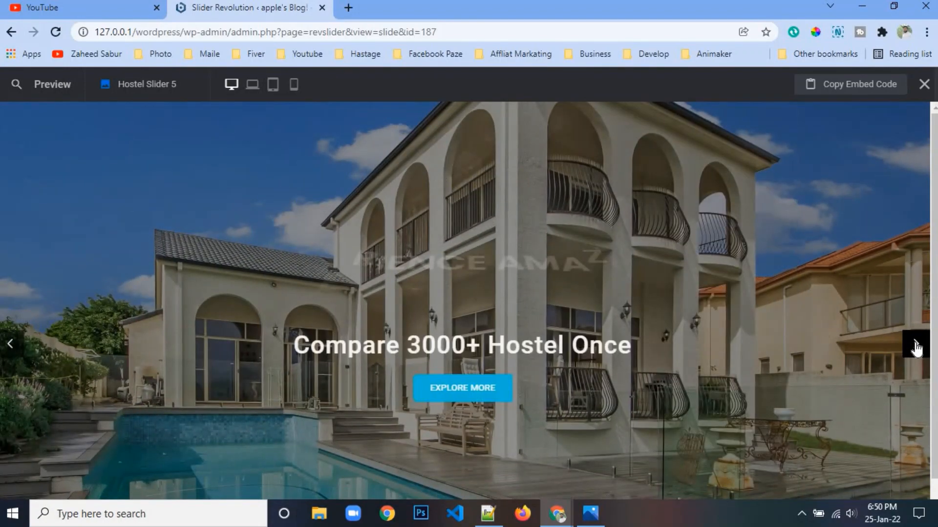
pyautogui.click(916, 348)
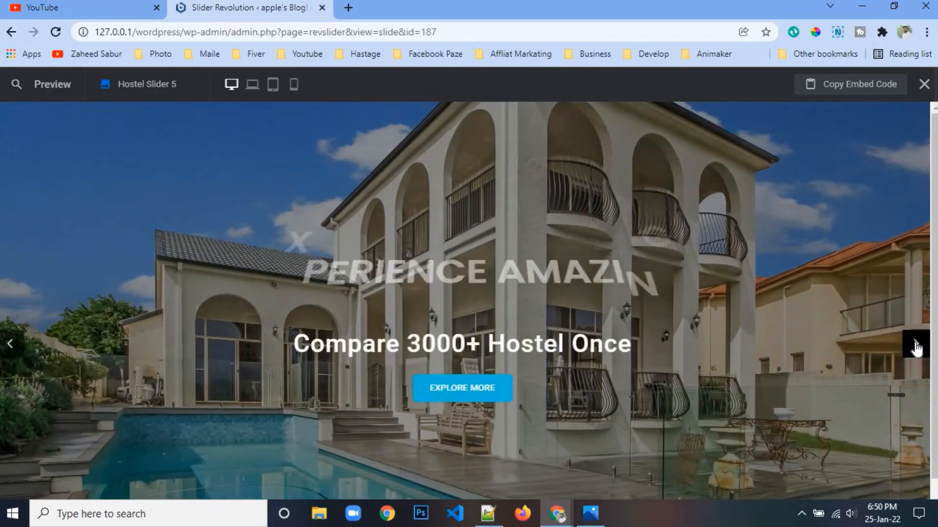
pyautogui.click(916, 348)
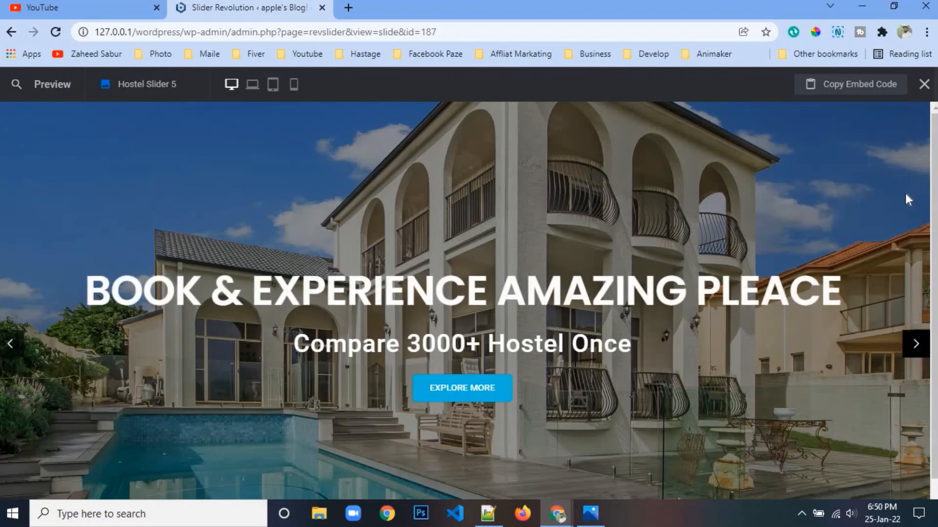
pyautogui.click(923, 84)
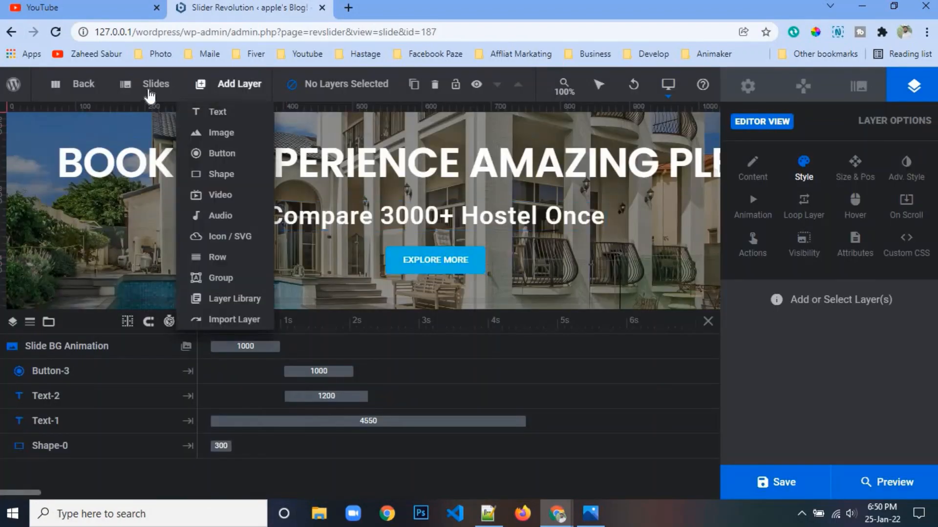
# On the first slide, set the Anim To duration of the "BOOK & EXPERIENCE" headline layer to 1000, and save the slide
pyautogui.click(178, 152)
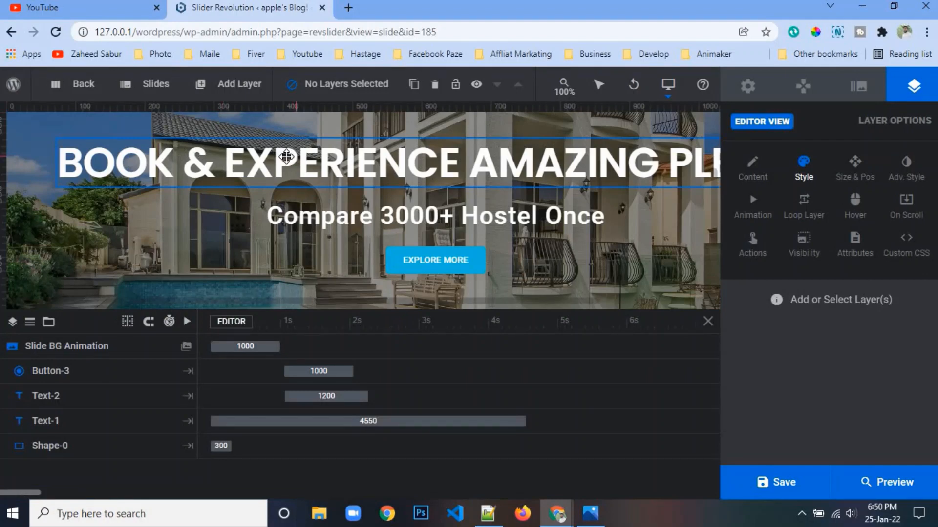
pyautogui.click(287, 157)
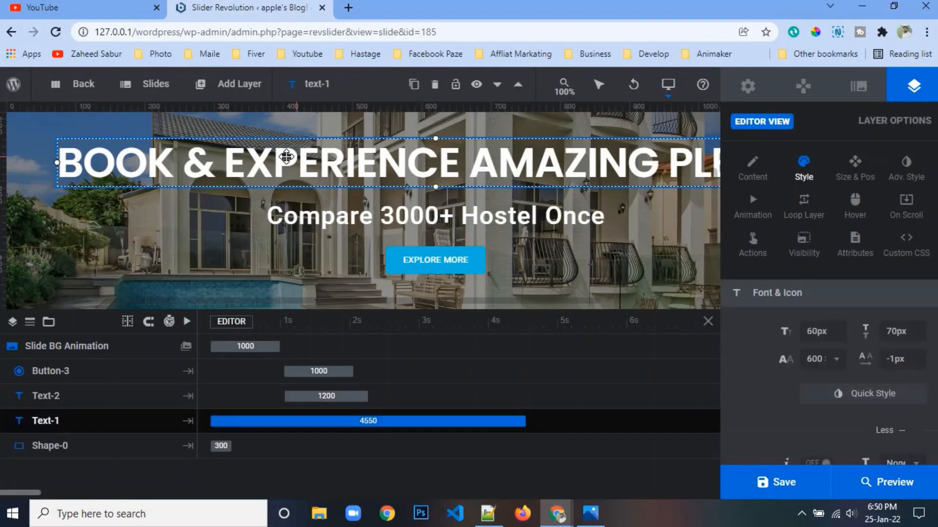
pyautogui.click(760, 214)
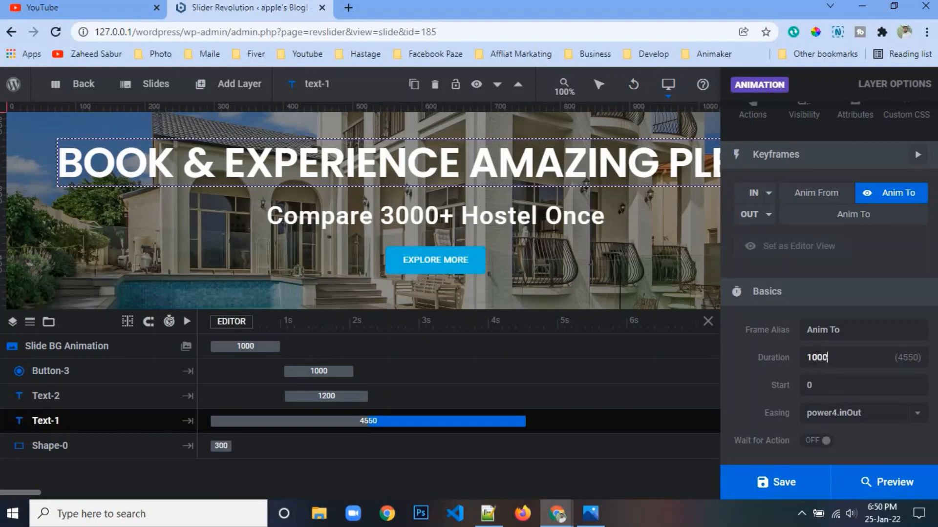
pyautogui.click(777, 484)
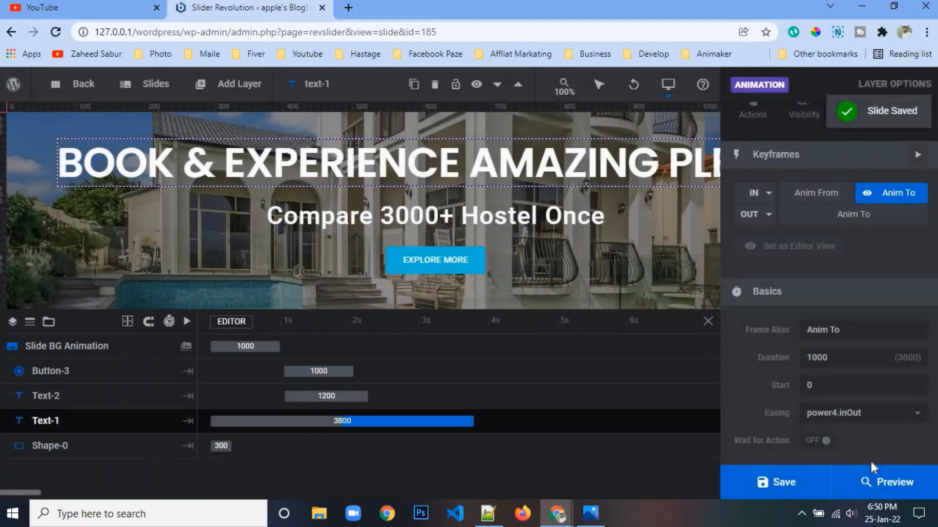
# Preview the slider and advance through the slides twice to check the headline animation's timing
pyautogui.click(874, 478)
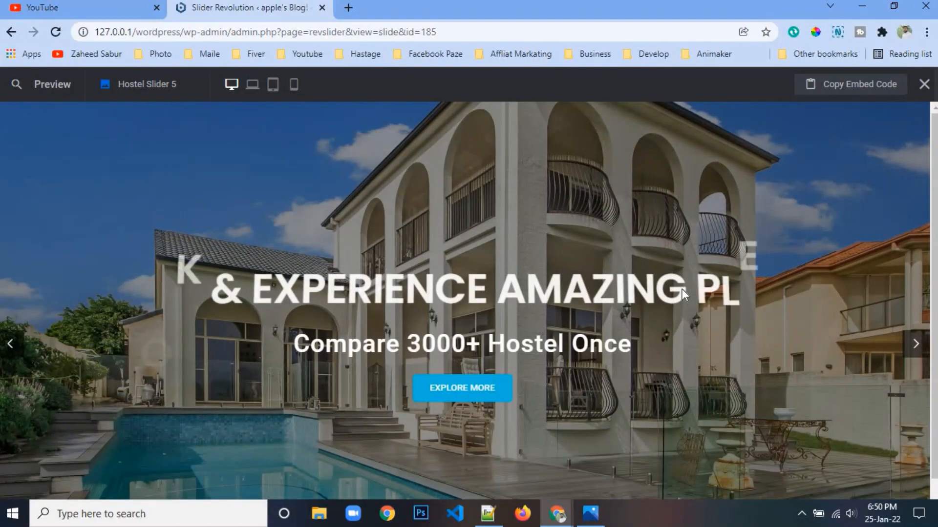
pyautogui.click(916, 344)
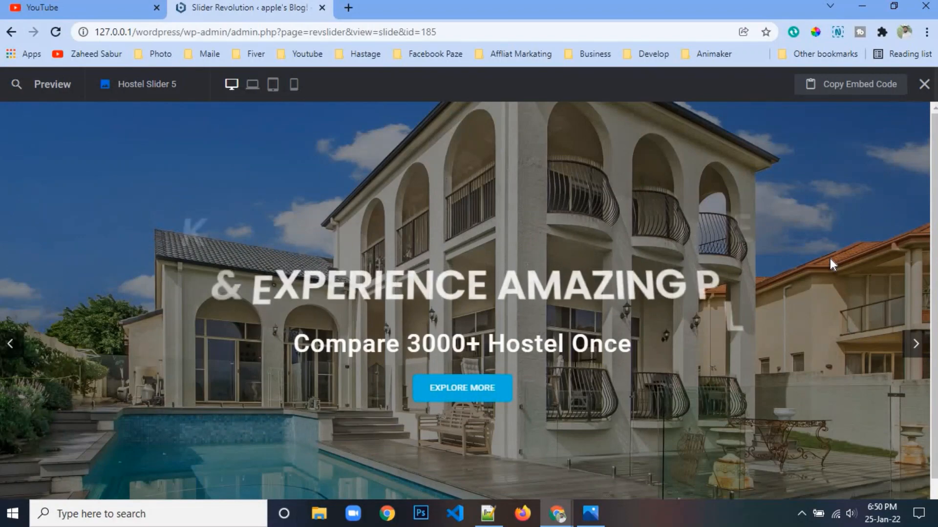
pyautogui.click(912, 353)
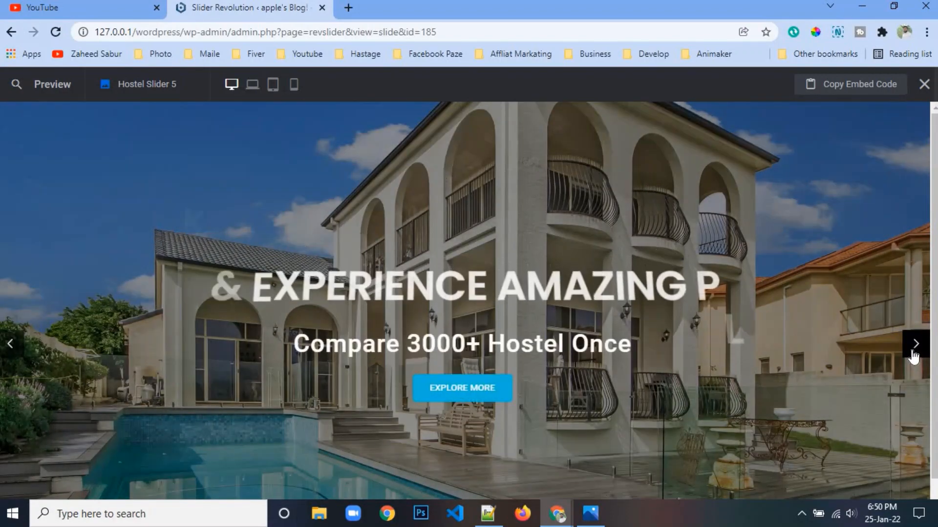